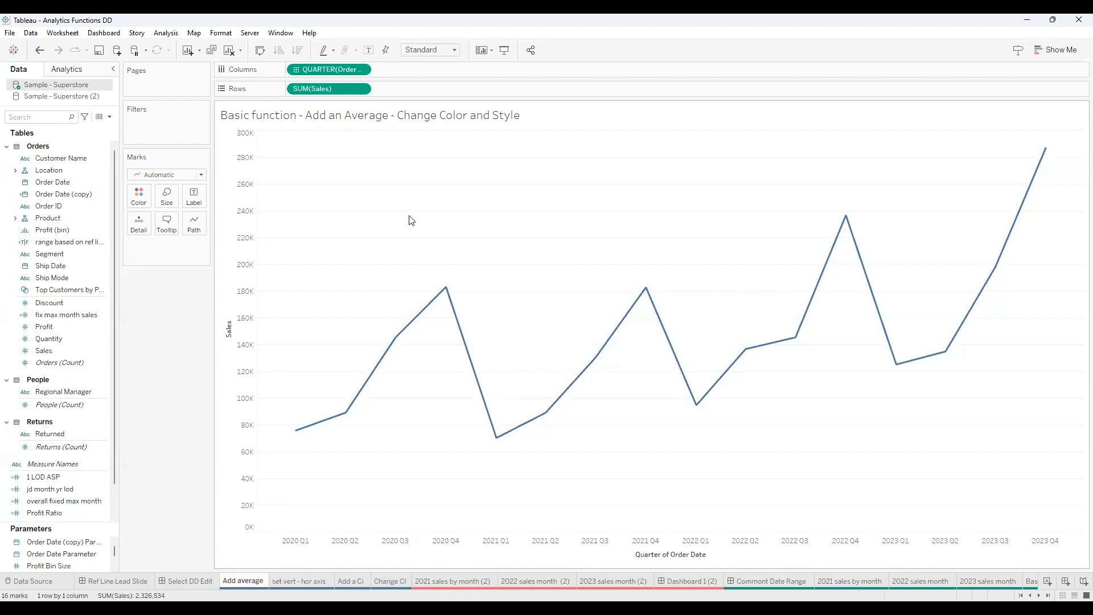
Step: Add an average line to the quarterly sales chart and open its reference line settings for editing
{"action": "left_click", "coordinate": [72, 73]}
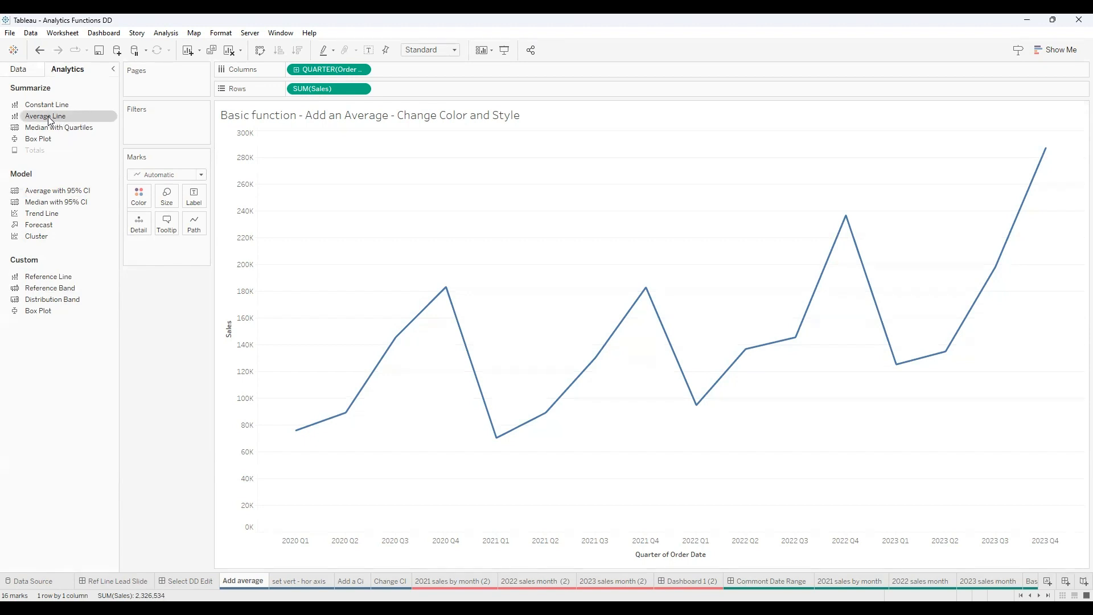
{"action": "left_click_drag", "start_coordinate": [50, 119], "coordinate": [317, 158]}
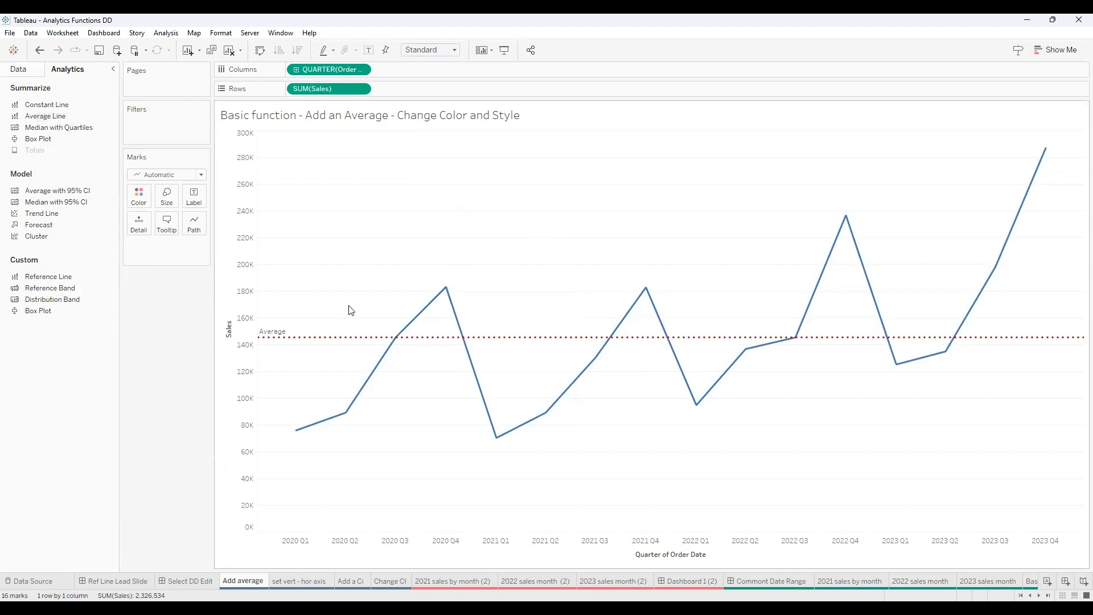
{"action": "mouse_move", "coordinate": [460, 338]}
{"action": "mouse_move", "coordinate": [278, 336]}
{"action": "right_click", "coordinate": [277, 336]}
{"action": "left_click", "coordinate": [304, 341]}
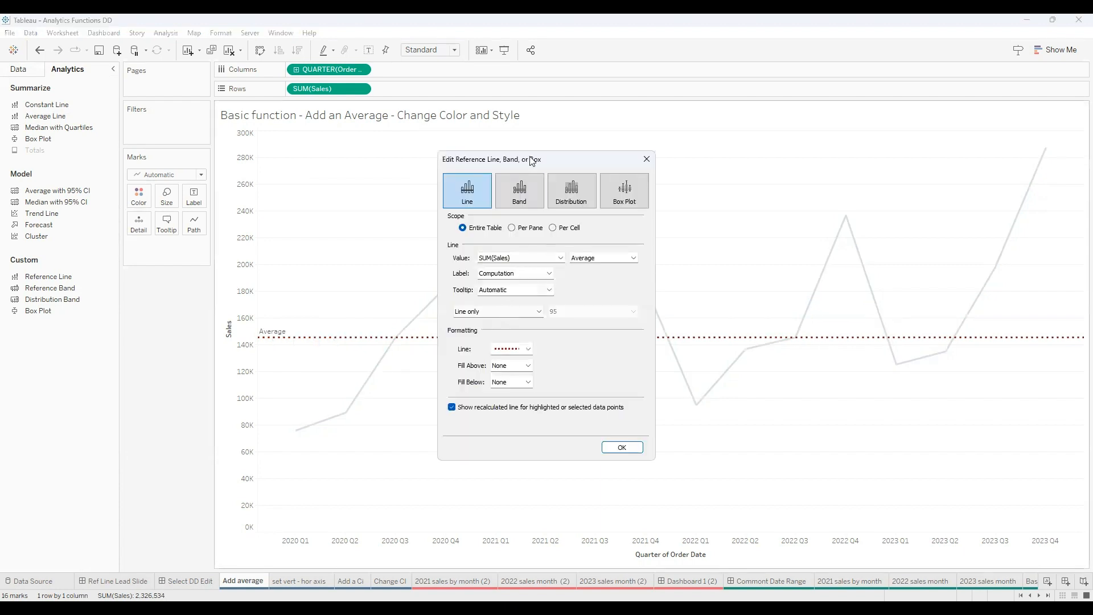
{"action": "left_click_drag", "start_coordinate": [533, 162], "coordinate": [507, 136]}
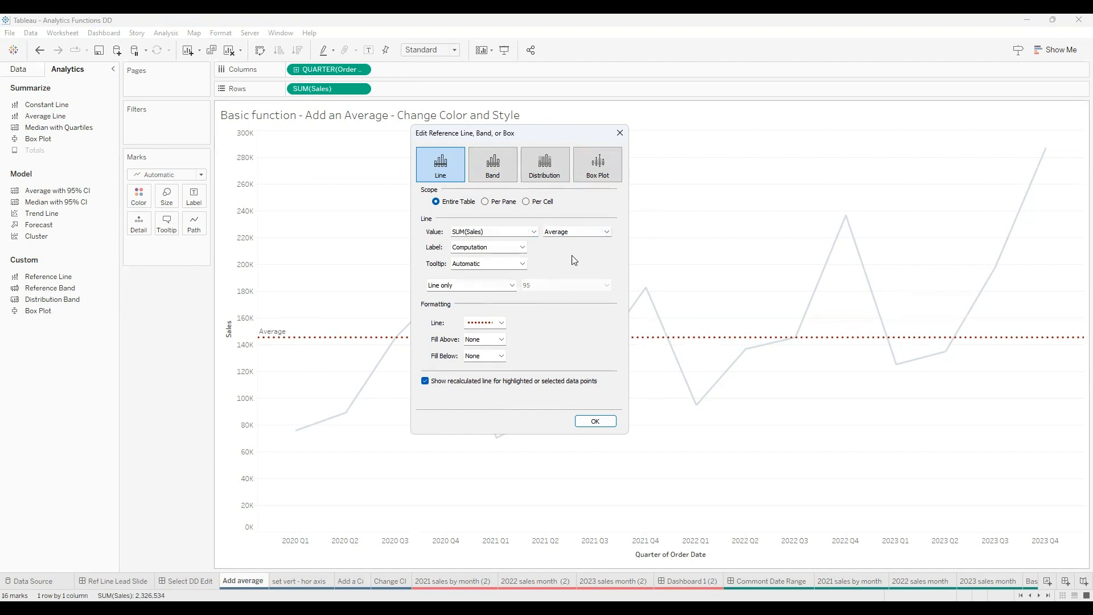
Step: Try Maximum and Minimum as the reference line's aggregation, ending with it back on Average
{"action": "left_click", "coordinate": [606, 231]}
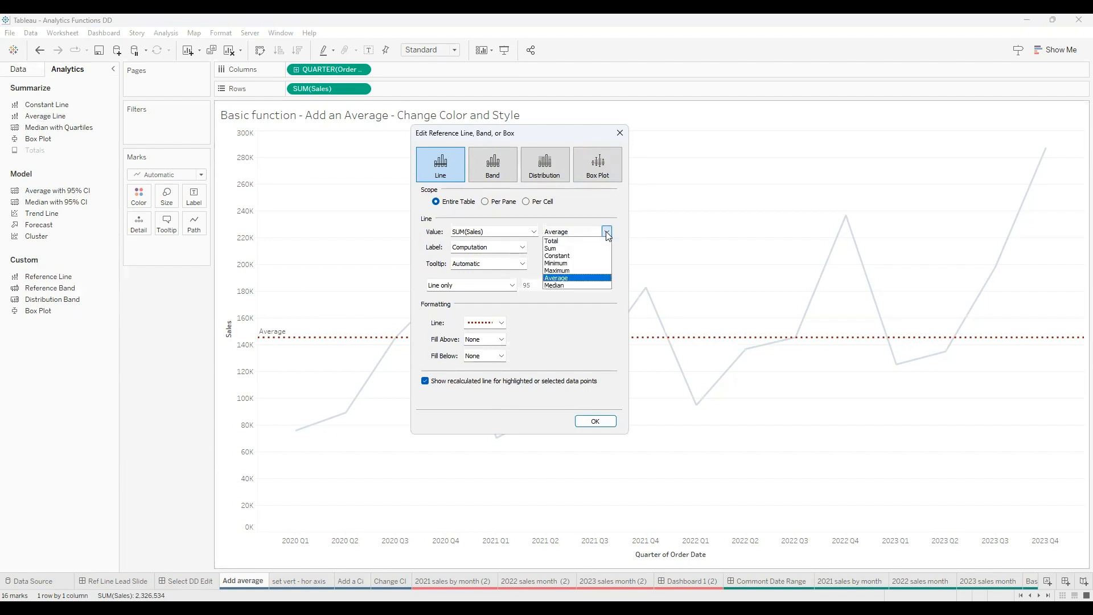
{"action": "left_click", "coordinate": [575, 271]}
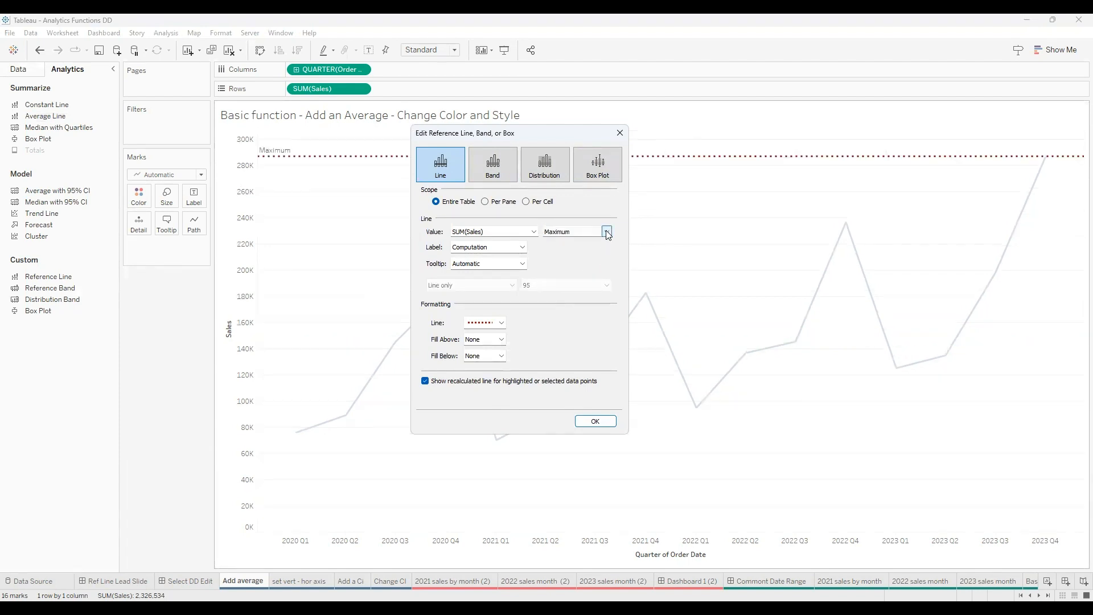
{"action": "left_click", "coordinate": [607, 231]}
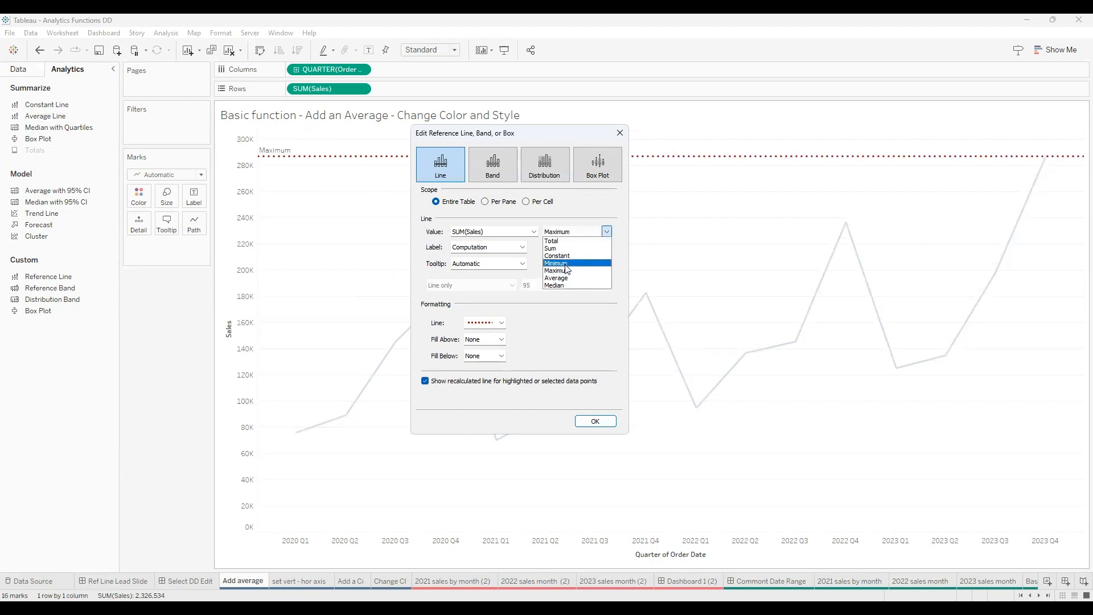
{"action": "left_click", "coordinate": [565, 264]}
{"action": "left_click", "coordinate": [607, 232]}
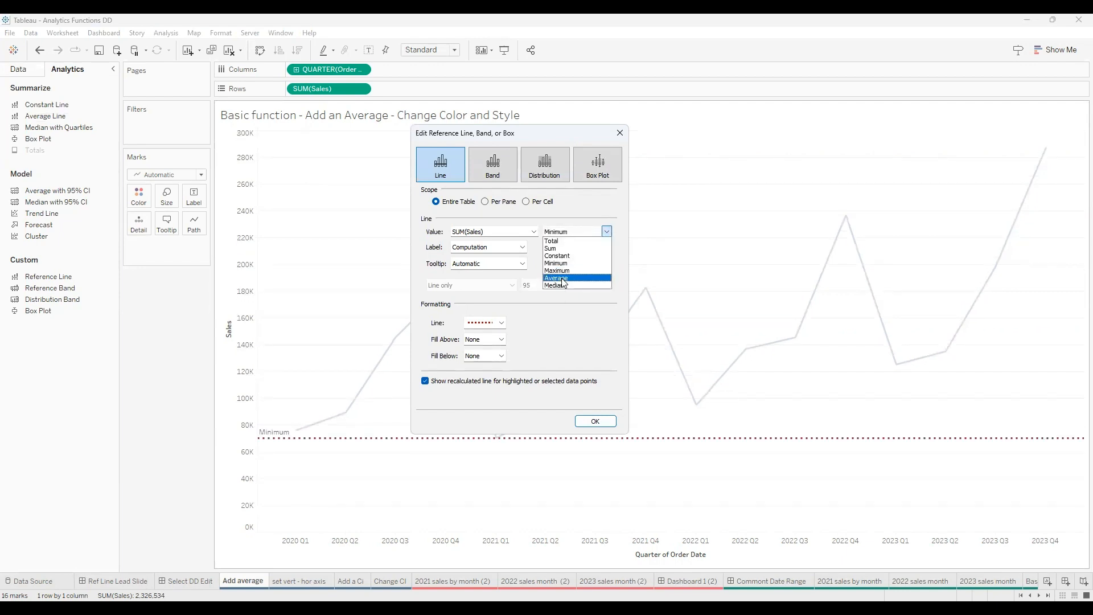
{"action": "left_click", "coordinate": [562, 278]}
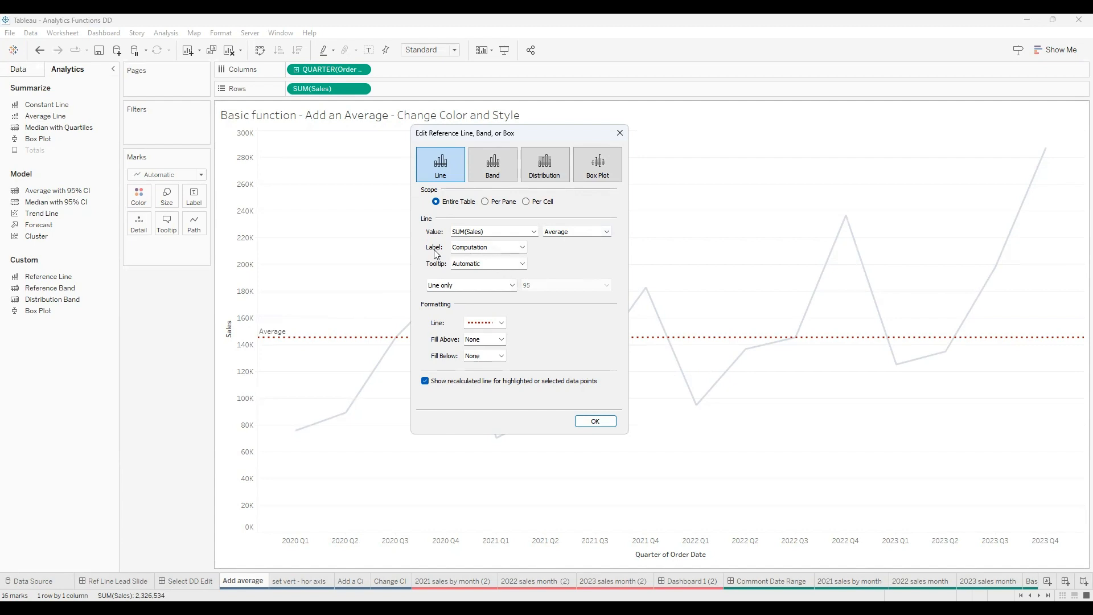
Step: Set the average line's label to Value and check the available tooltip options
{"action": "left_click", "coordinate": [522, 248]}
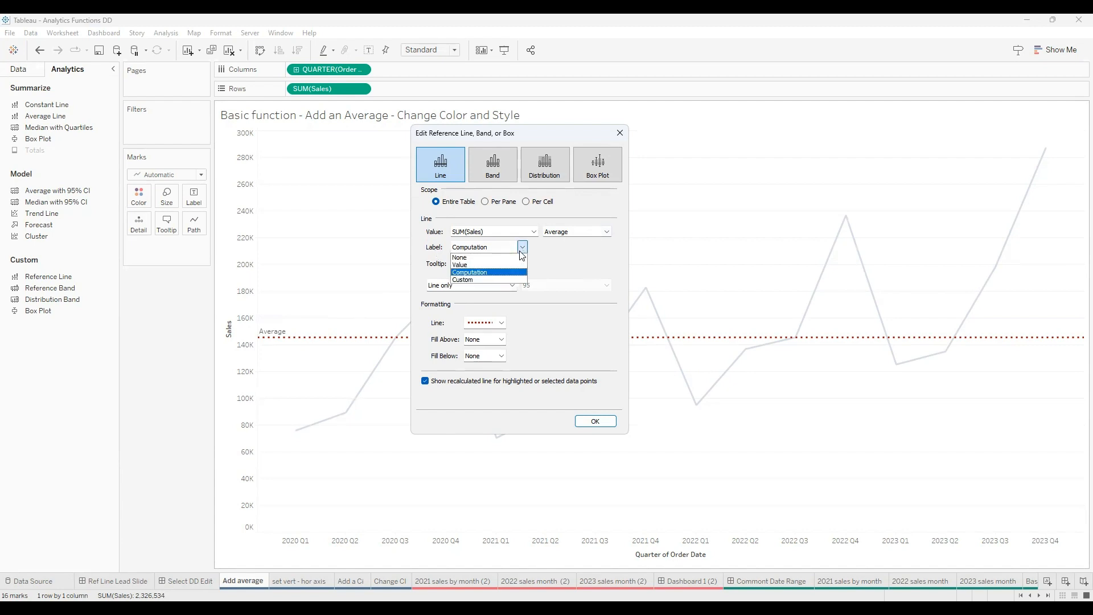
{"action": "left_click", "coordinate": [463, 266]}
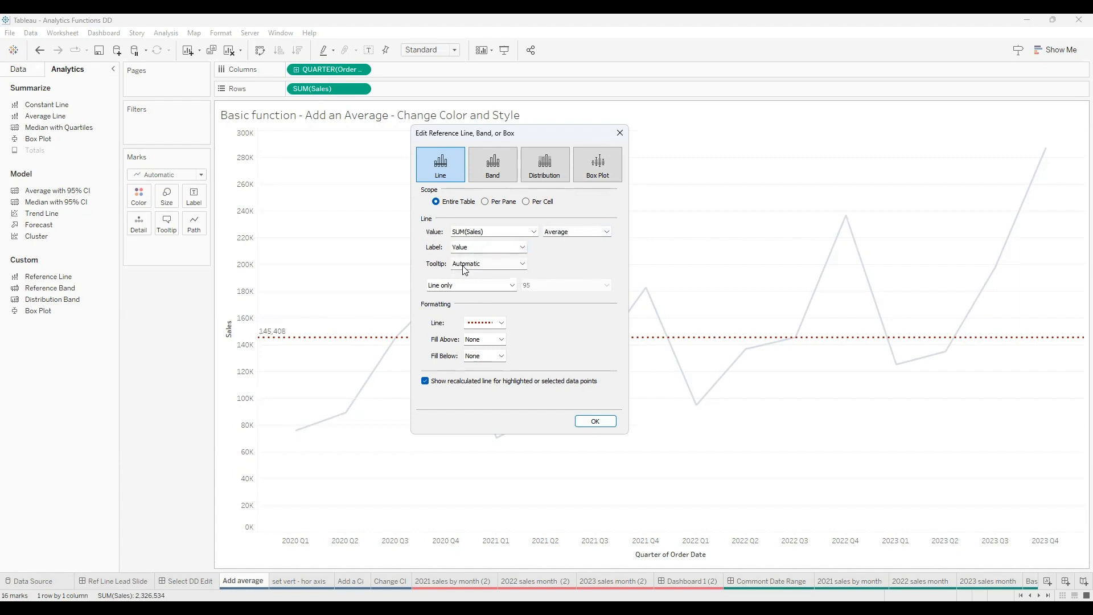
{"action": "left_click", "coordinate": [522, 263]}
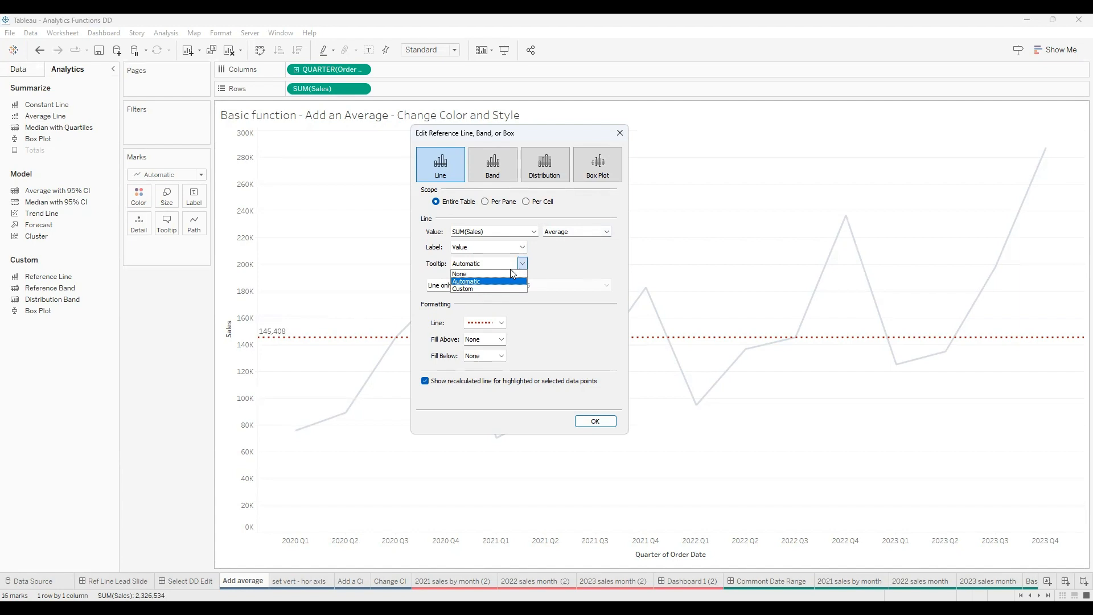
{"action": "left_click", "coordinate": [562, 266]}
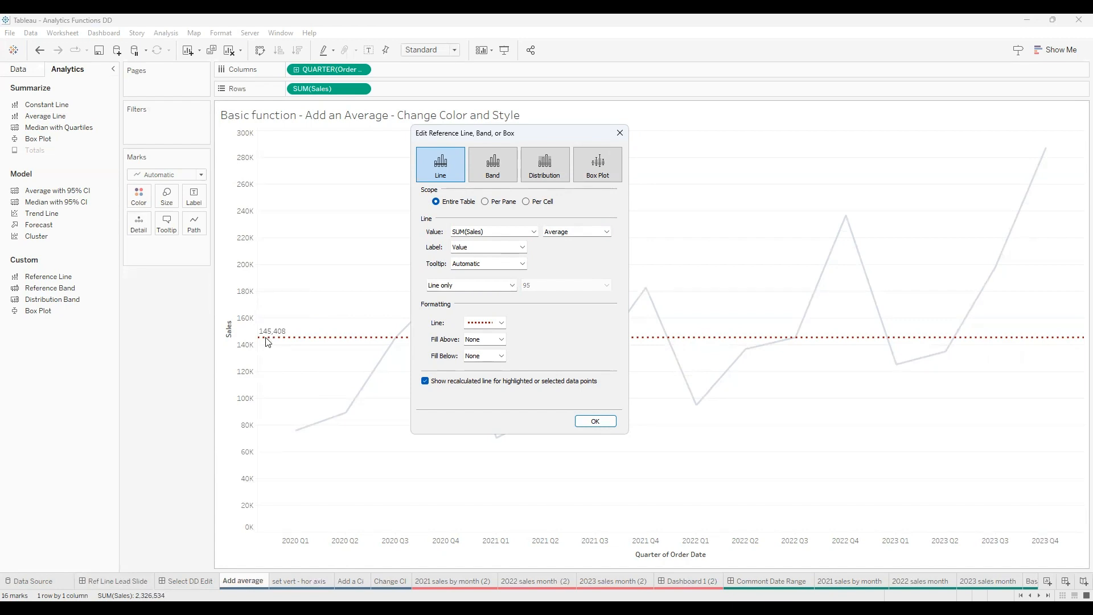
Step: Format the average line as a solid blue line and apply the reference line settings
{"action": "left_click", "coordinate": [502, 323]}
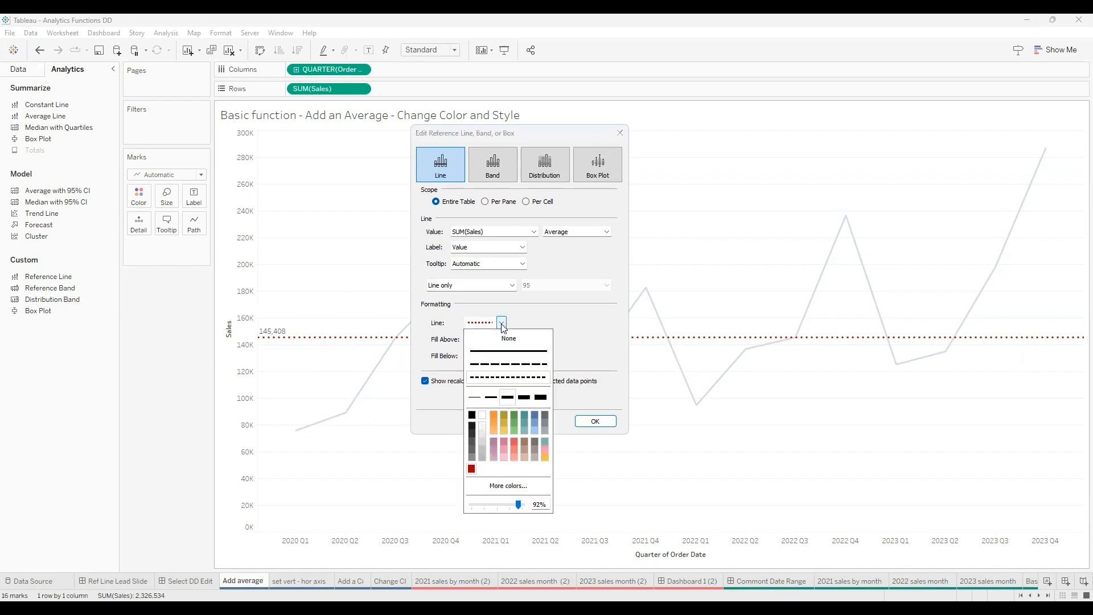
{"action": "left_click", "coordinate": [493, 352]}
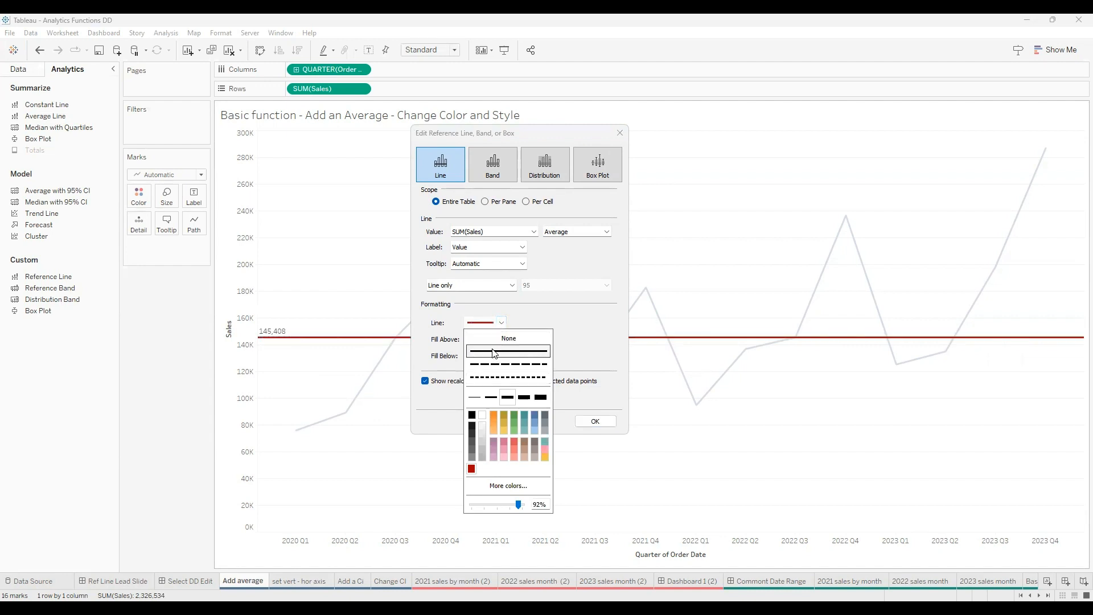
{"action": "left_click", "coordinate": [536, 415]}
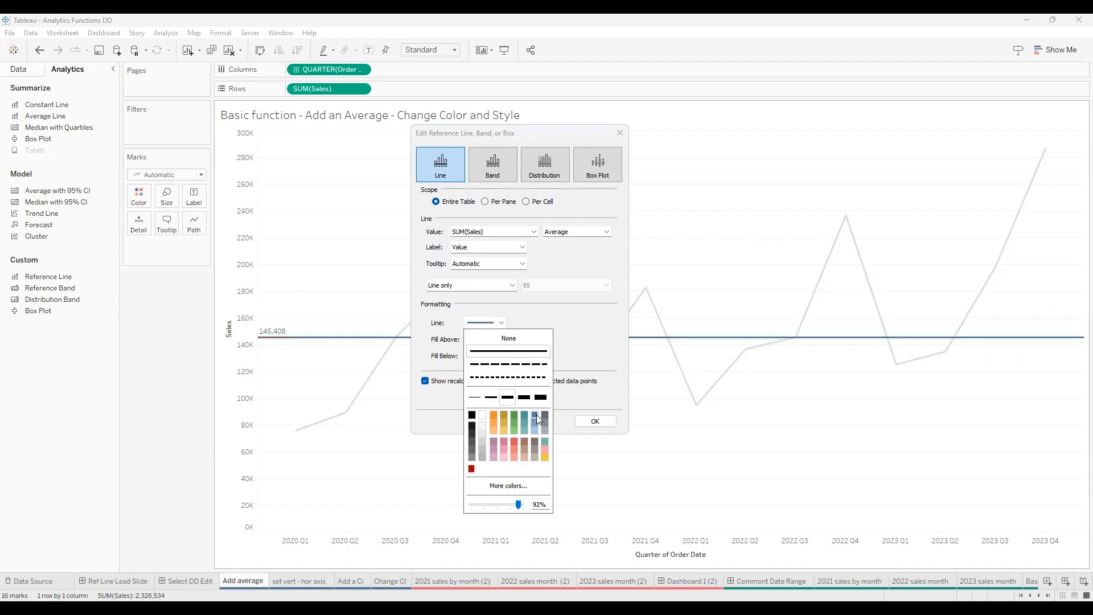
{"action": "left_click", "coordinate": [595, 421]}
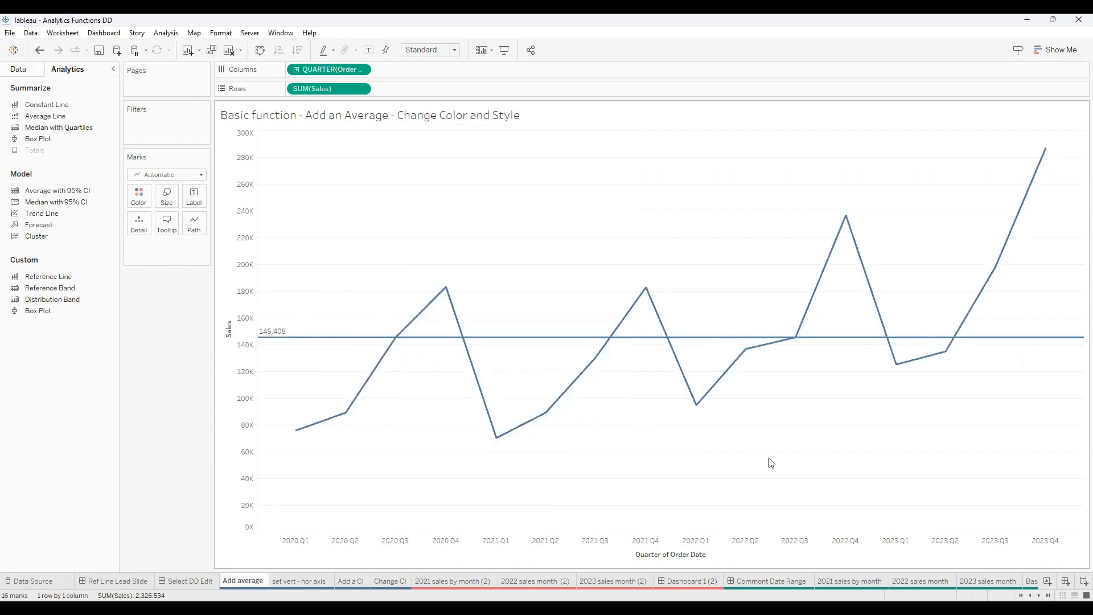
{"action": "mouse_move", "coordinate": [456, 312]}
{"action": "mouse_move", "coordinate": [301, 342]}
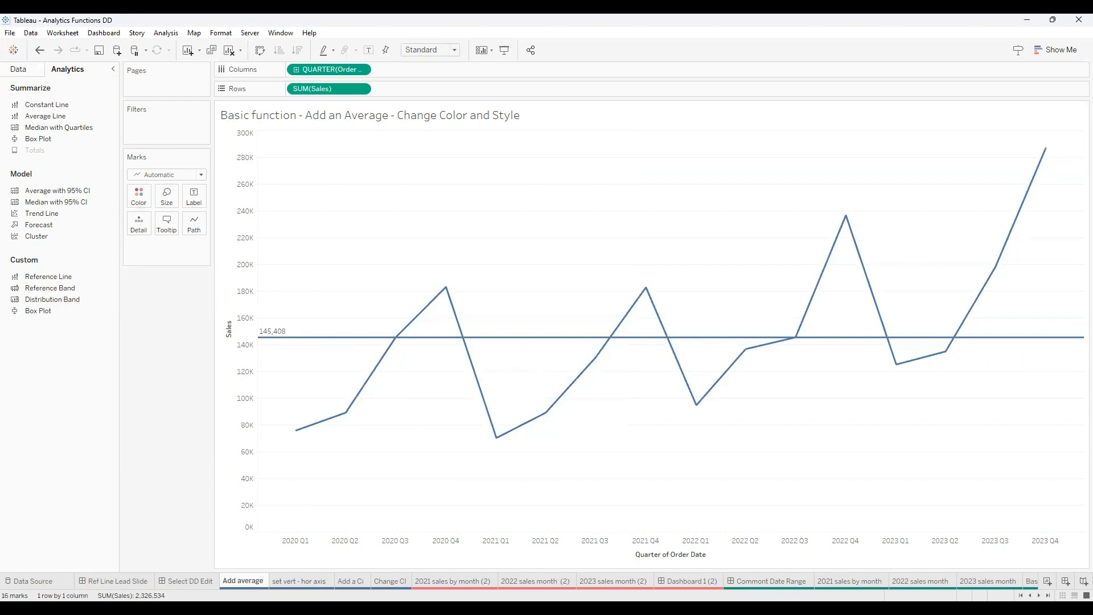
Step: Go to the "set vert - hor axis" sheet and open the settings of the scatter plot's average profit line
{"action": "key", "text": "ctrl+Tab"}
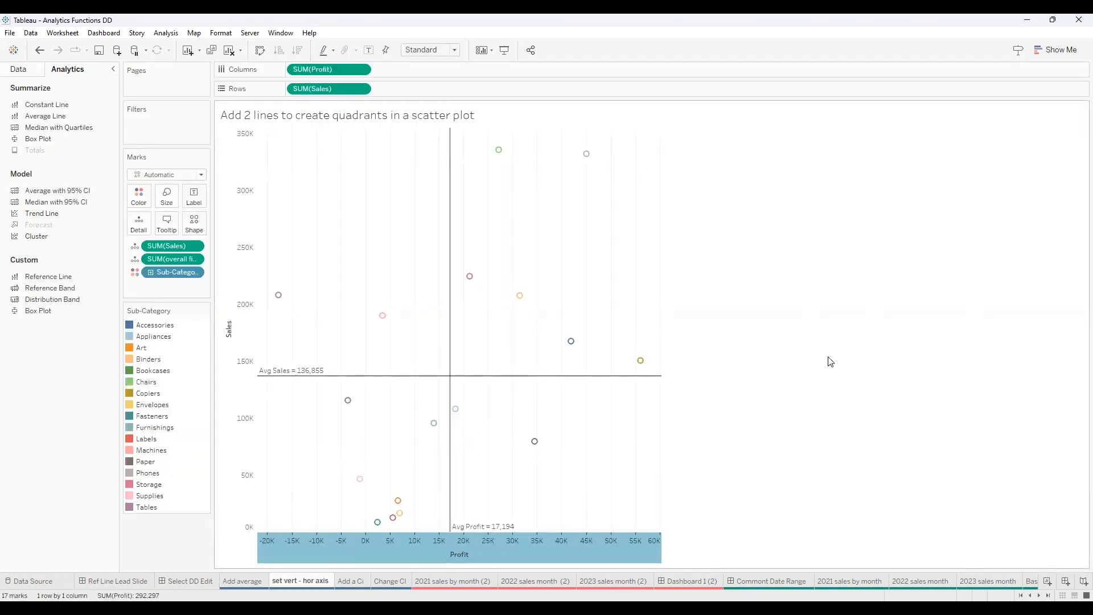
{"action": "left_click", "coordinate": [830, 357]}
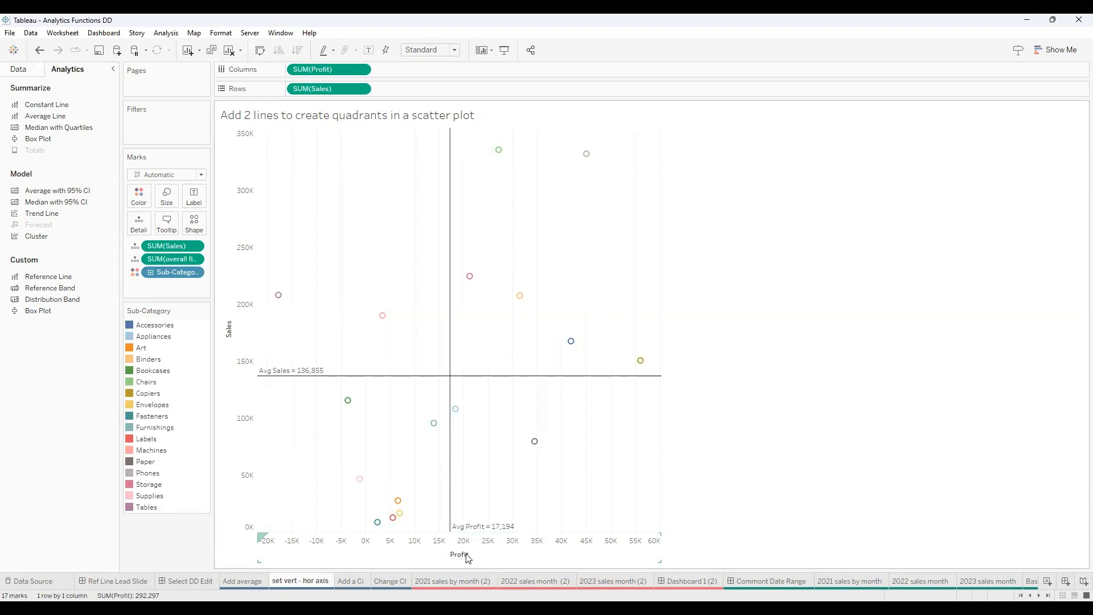
{"action": "mouse_move", "coordinate": [470, 533]}
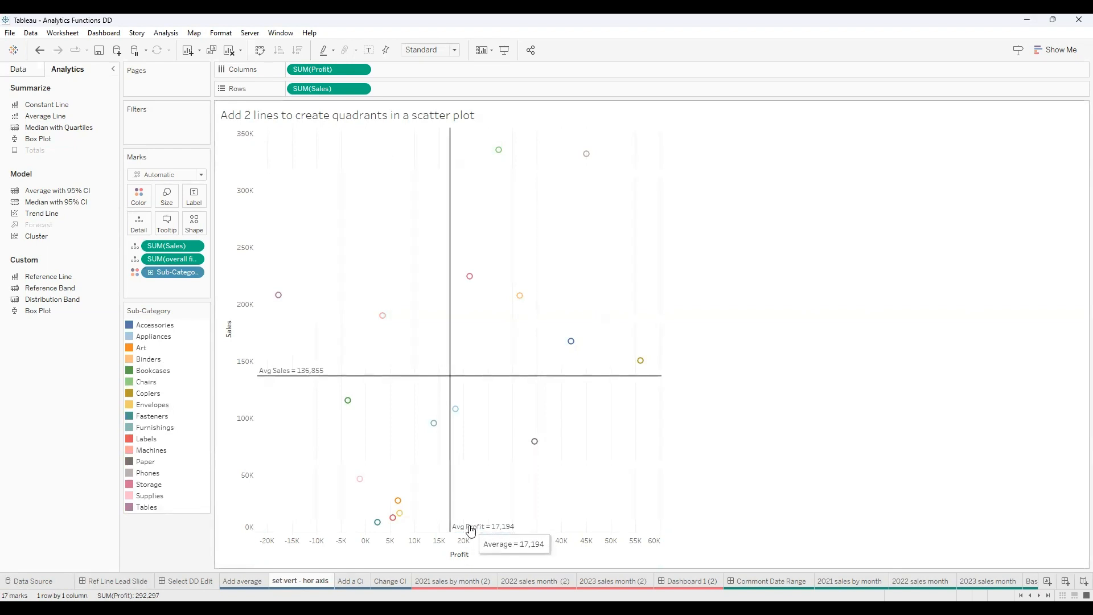
{"action": "left_click", "coordinate": [472, 531]}
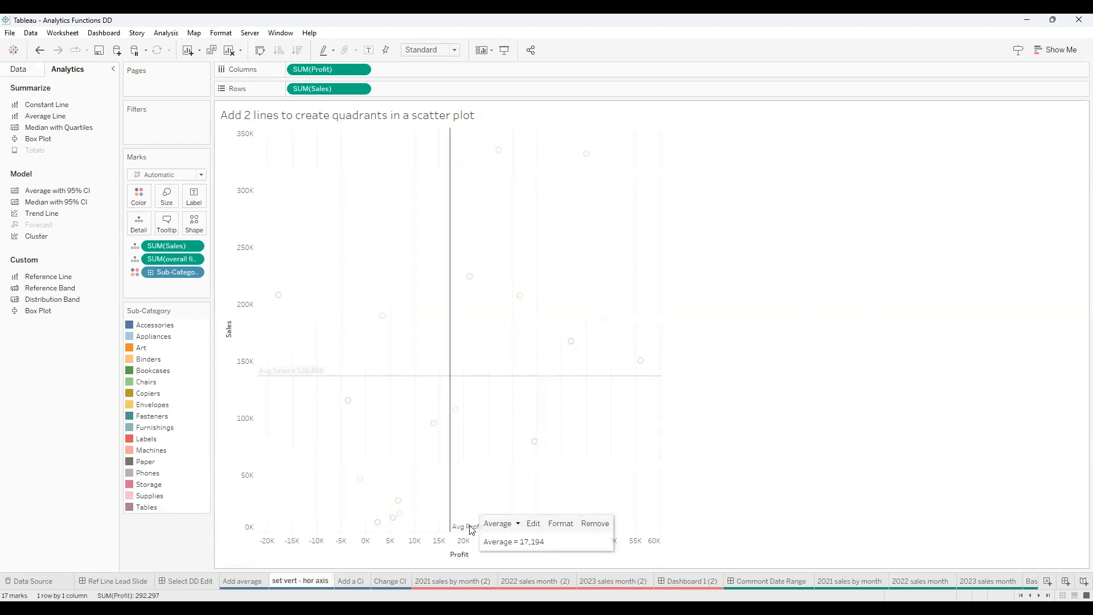
{"action": "left_click", "coordinate": [533, 524]}
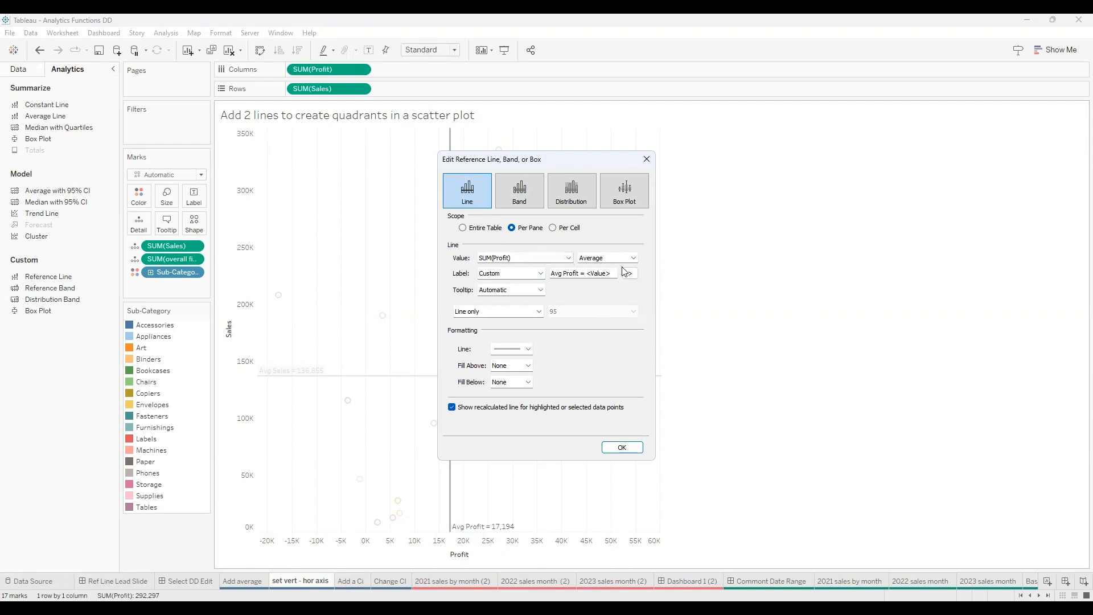
Step: Examine the custom label type and the insertable label fields of the average profit line, and close its settings
{"action": "left_click", "coordinate": [541, 274]}
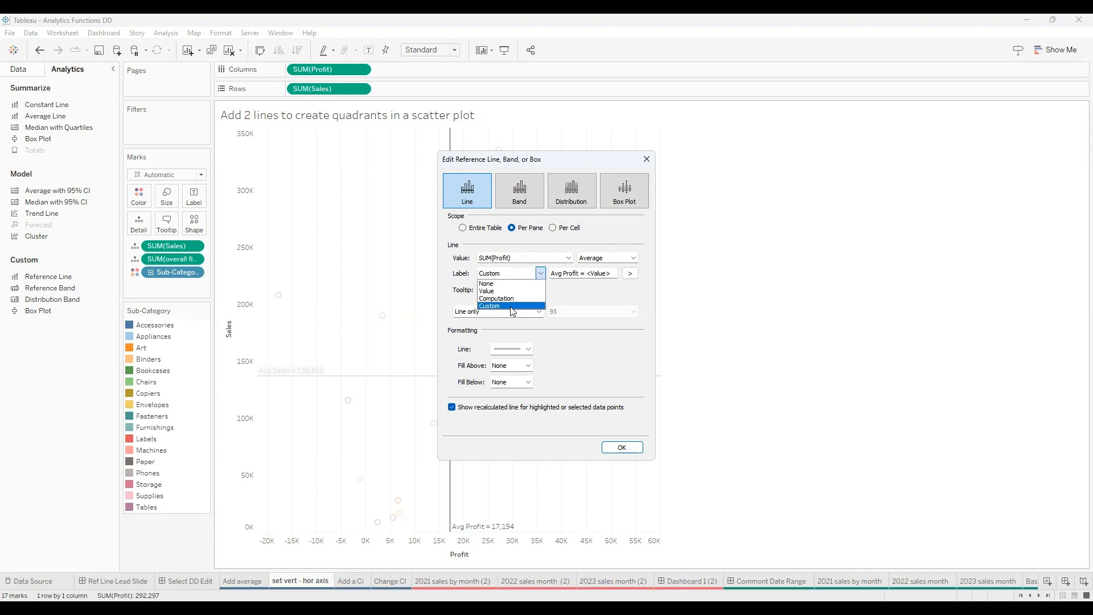
{"action": "left_click", "coordinate": [512, 307]}
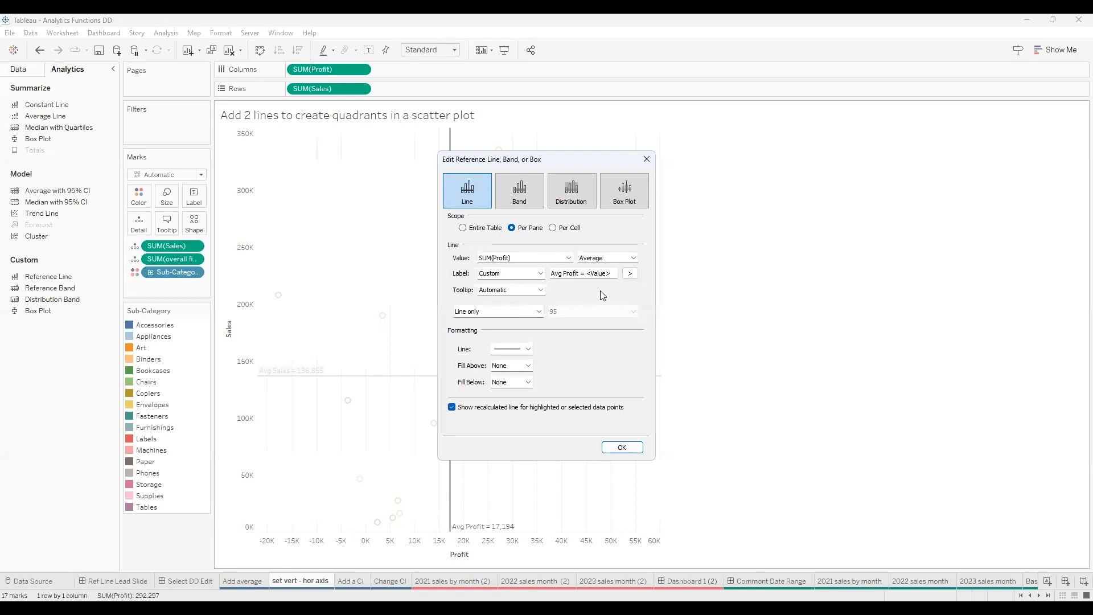
{"action": "left_click", "coordinate": [630, 274]}
{"action": "left_click", "coordinate": [632, 276]}
{"action": "left_click", "coordinate": [630, 274]}
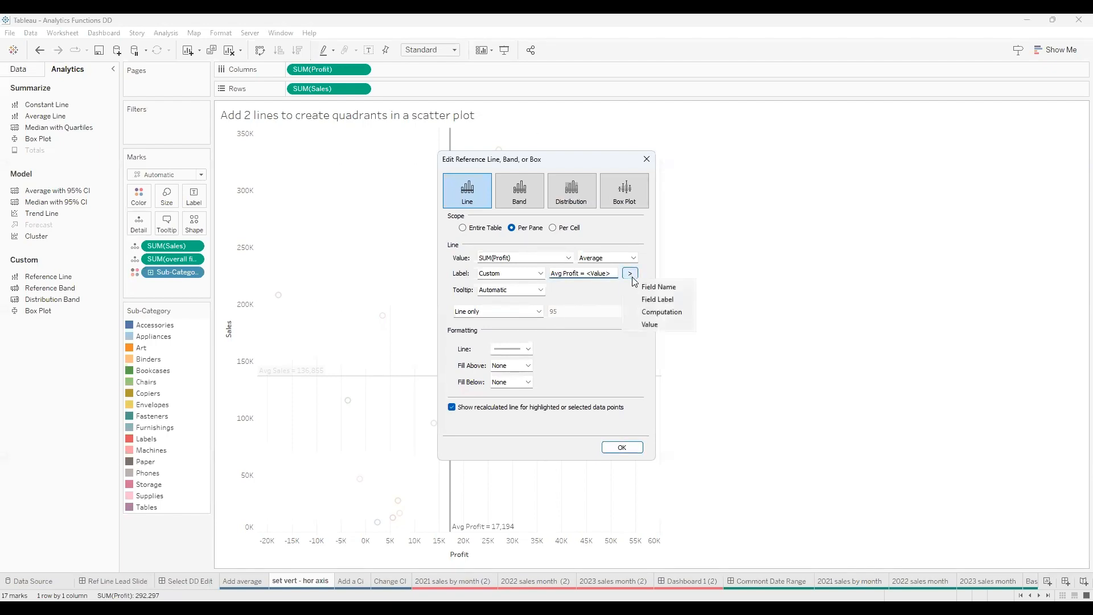
{"action": "left_click", "coordinate": [594, 295]}
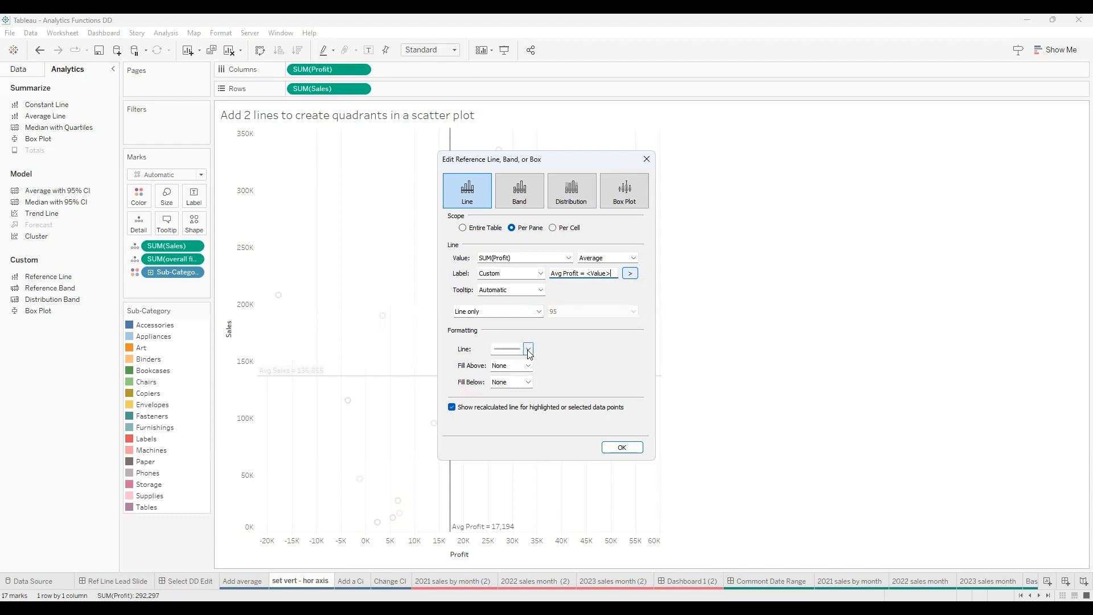
{"action": "left_click", "coordinate": [620, 447]}
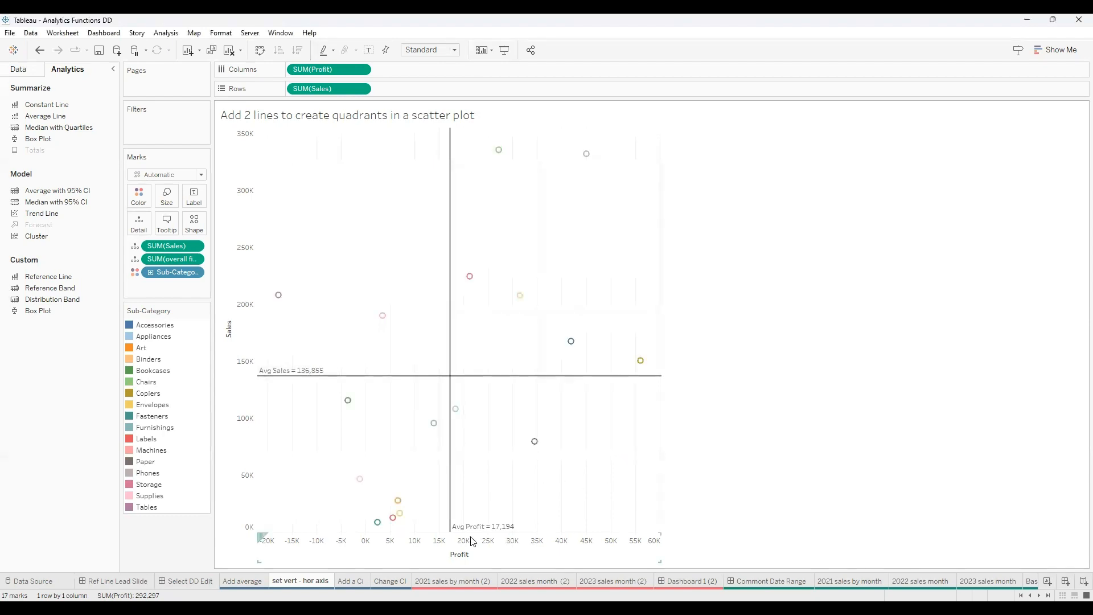
Step: Review the reference line settings of the scatter plot's average sales line and close them
{"action": "mouse_move", "coordinate": [474, 535]}
{"action": "mouse_move", "coordinate": [306, 375]}
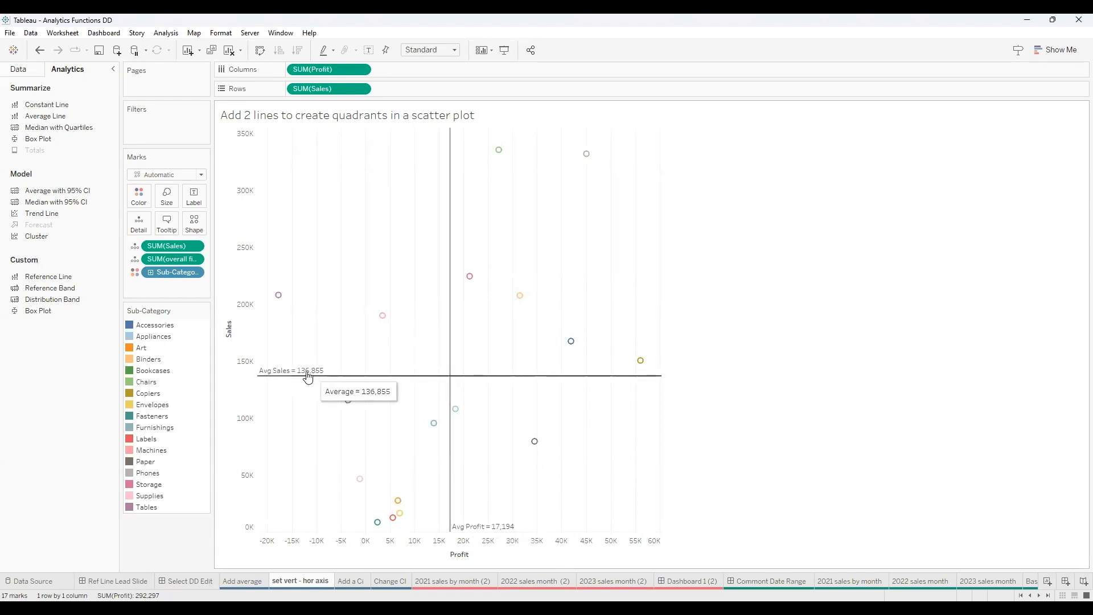
{"action": "left_click", "coordinate": [271, 376]}
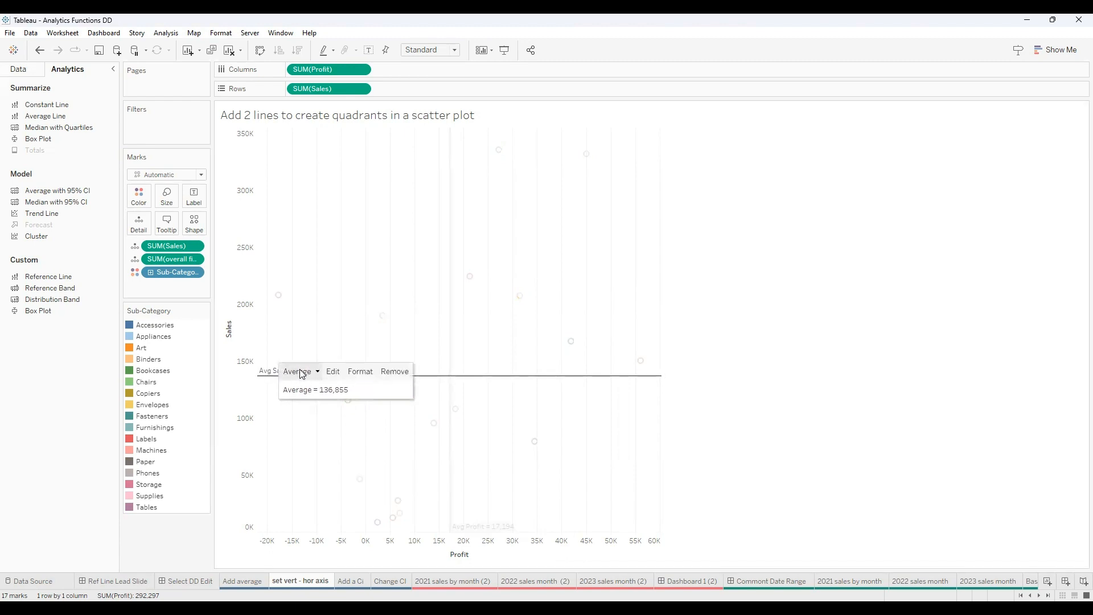
{"action": "left_click", "coordinate": [334, 373]}
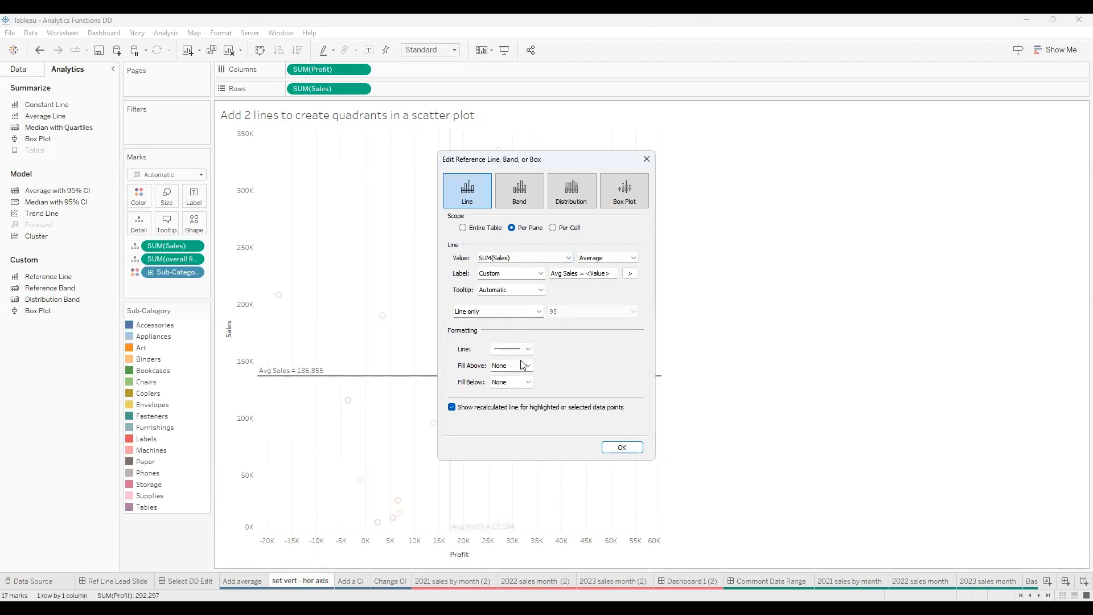
{"action": "left_click", "coordinate": [622, 447]}
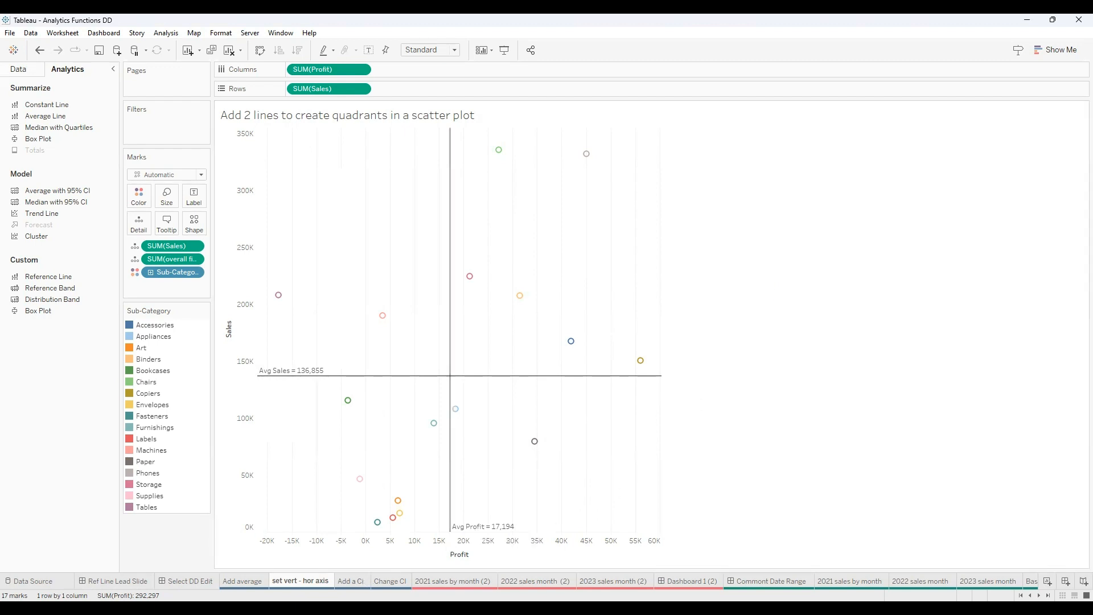
Step: Go to the "Add a Ci" sheet, open the average line's settings and set its label to Value
{"action": "left_click", "coordinate": [351, 581]}
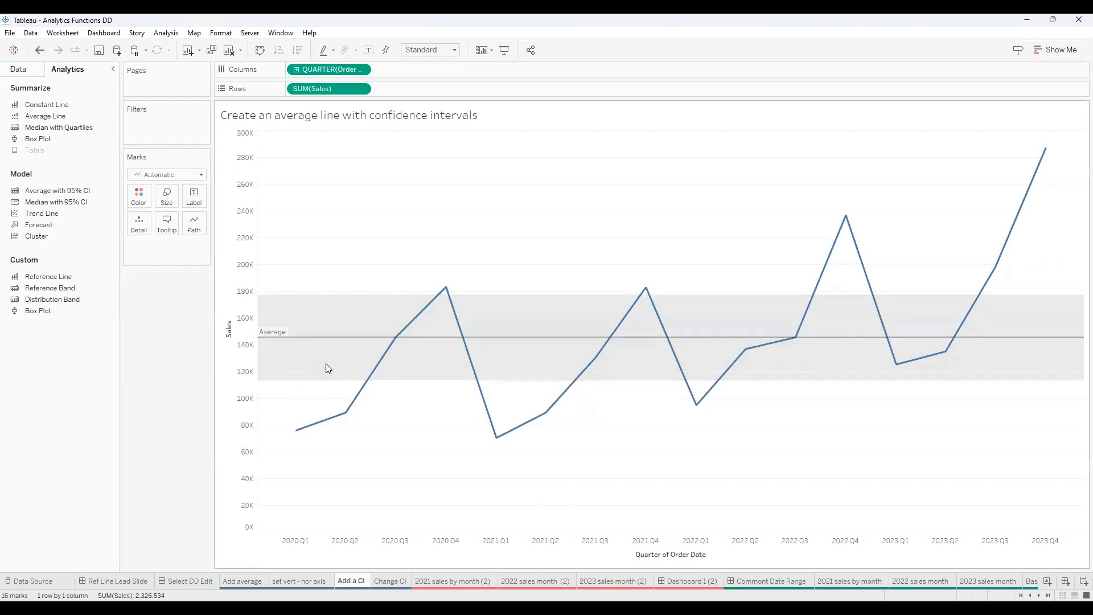
{"action": "left_click", "coordinate": [271, 335]}
{"action": "right_click", "coordinate": [271, 335]}
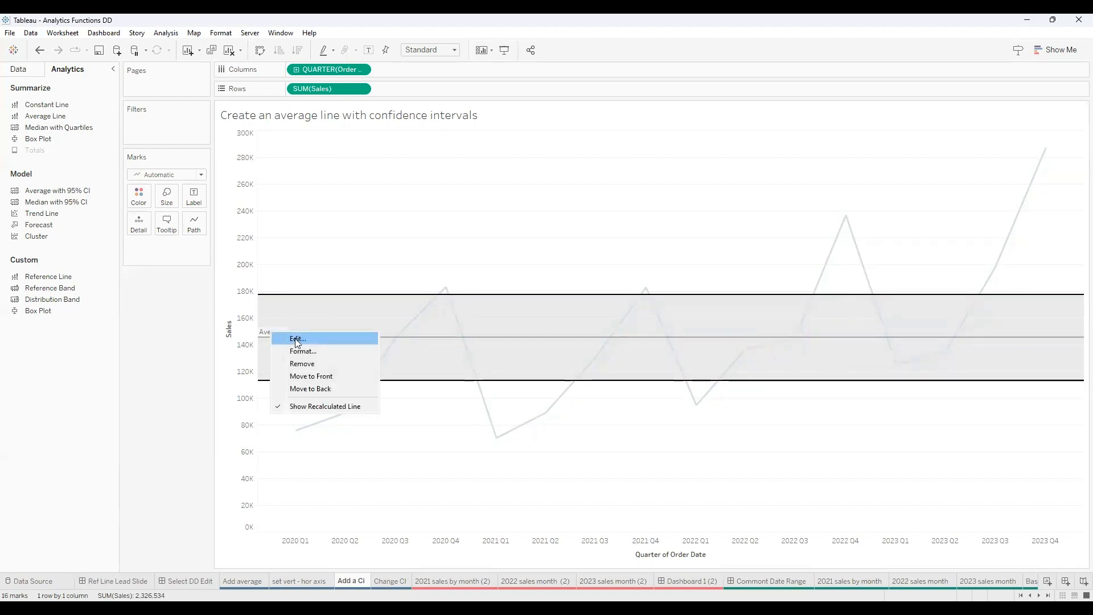
{"action": "left_click", "coordinate": [347, 343]}
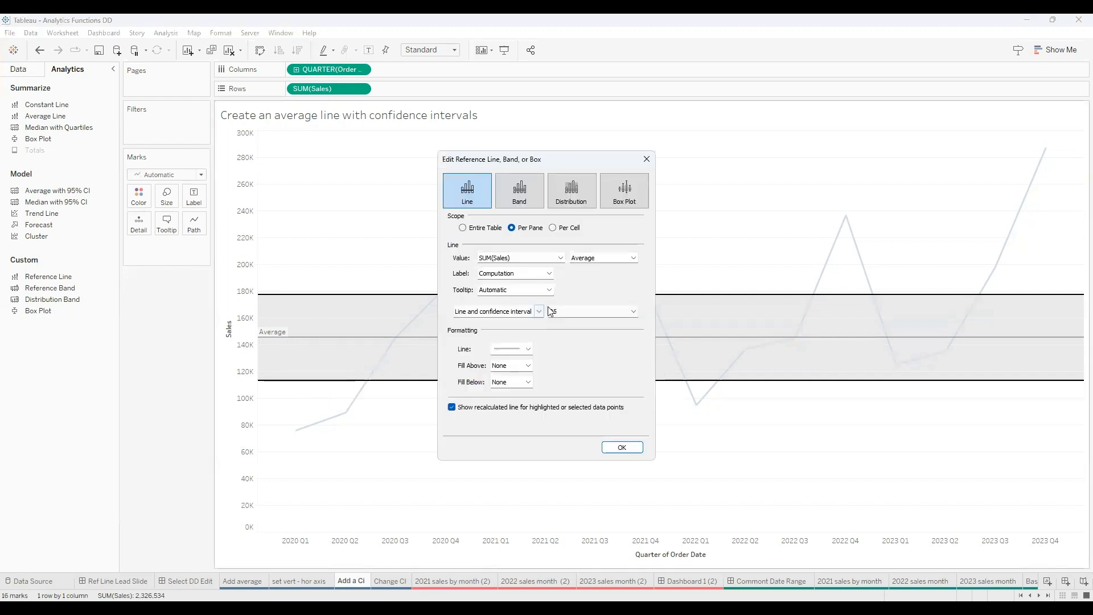
{"action": "left_click", "coordinate": [550, 274]}
{"action": "left_click", "coordinate": [496, 290]}
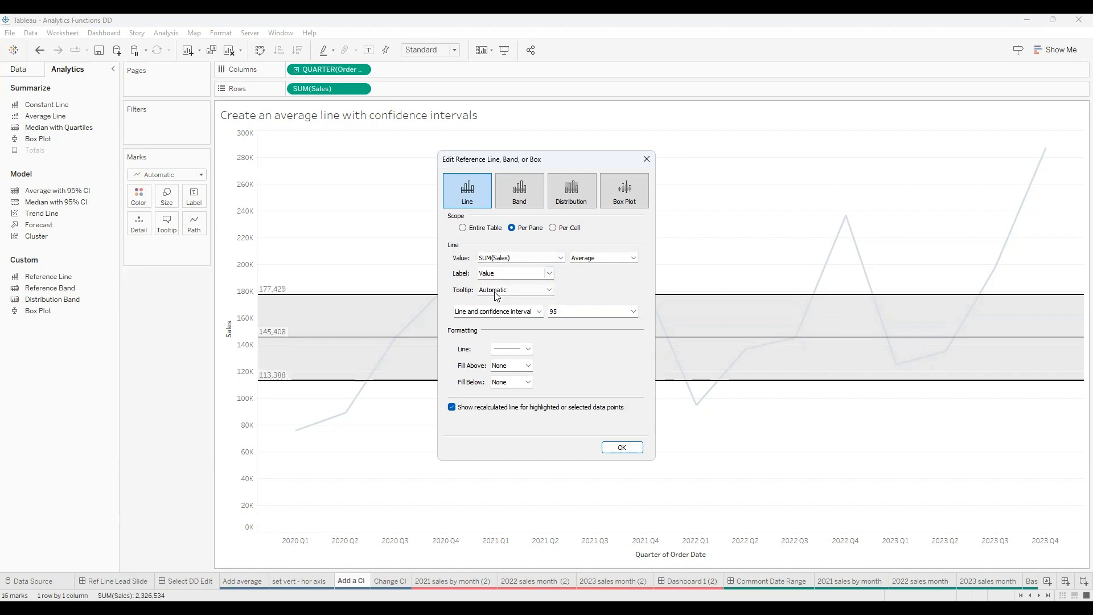
Step: Keep the line and confidence interval display, compare confidence levels 90 and 99, settle on 90 and close the settings
{"action": "left_click", "coordinate": [538, 312]}
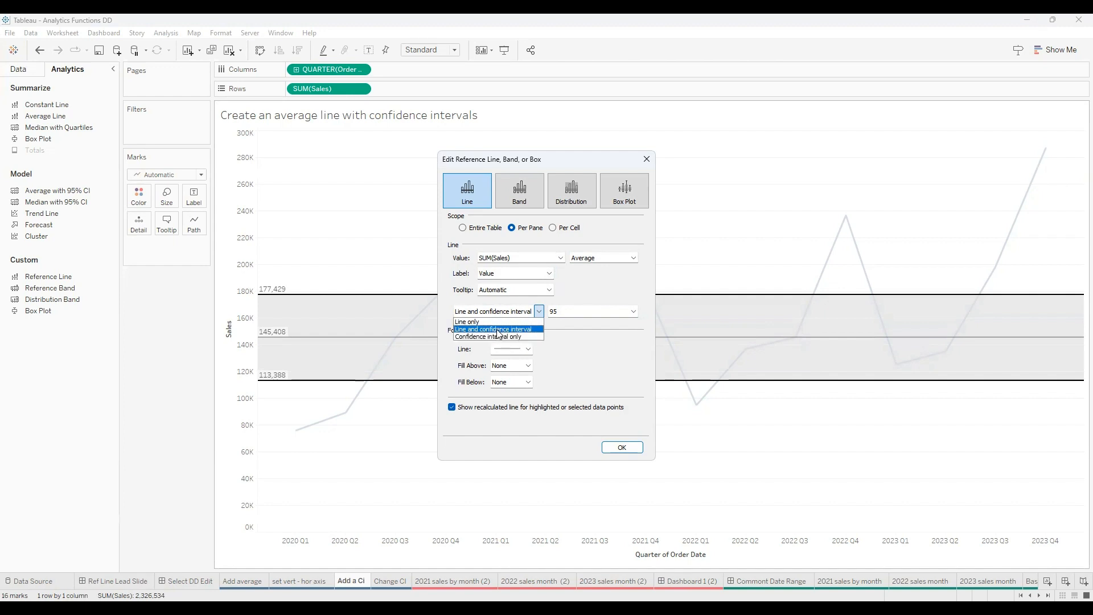
{"action": "left_click", "coordinate": [498, 329]}
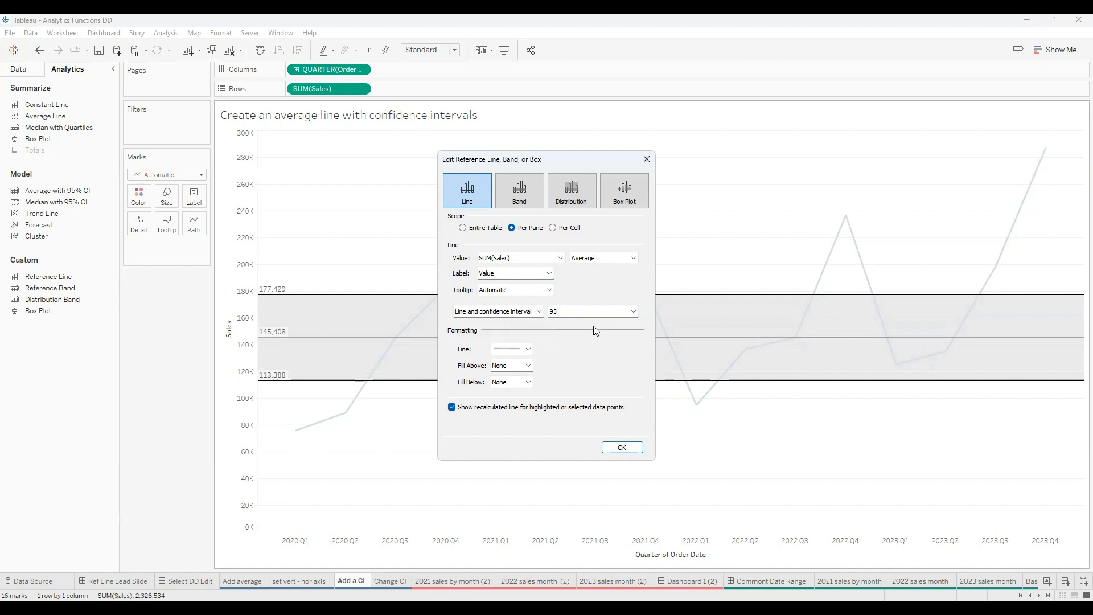
{"action": "left_click", "coordinate": [634, 312]}
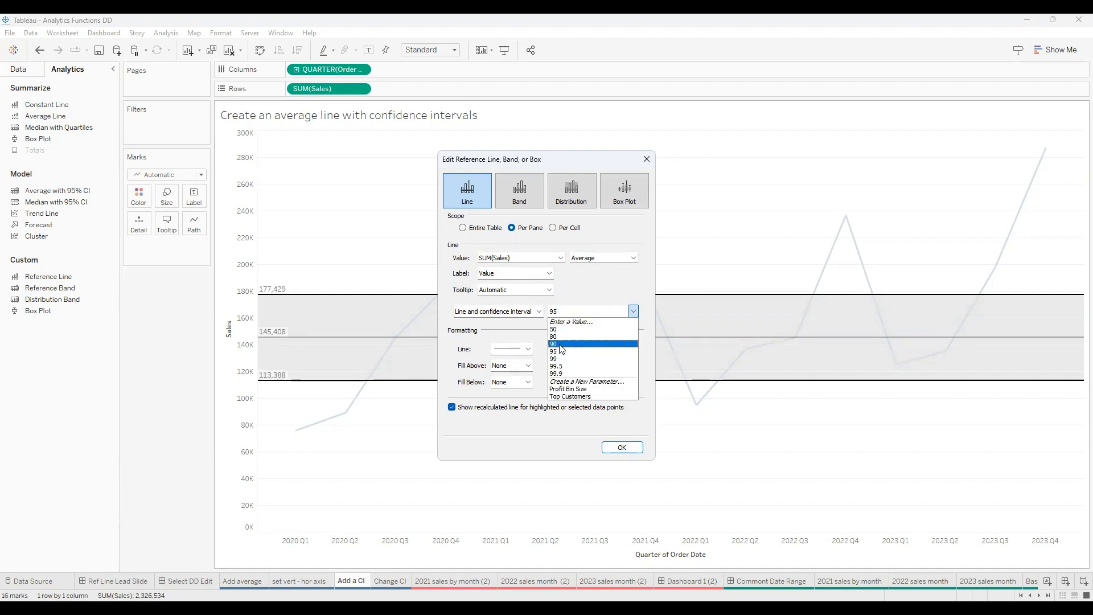
{"action": "left_click", "coordinate": [560, 344]}
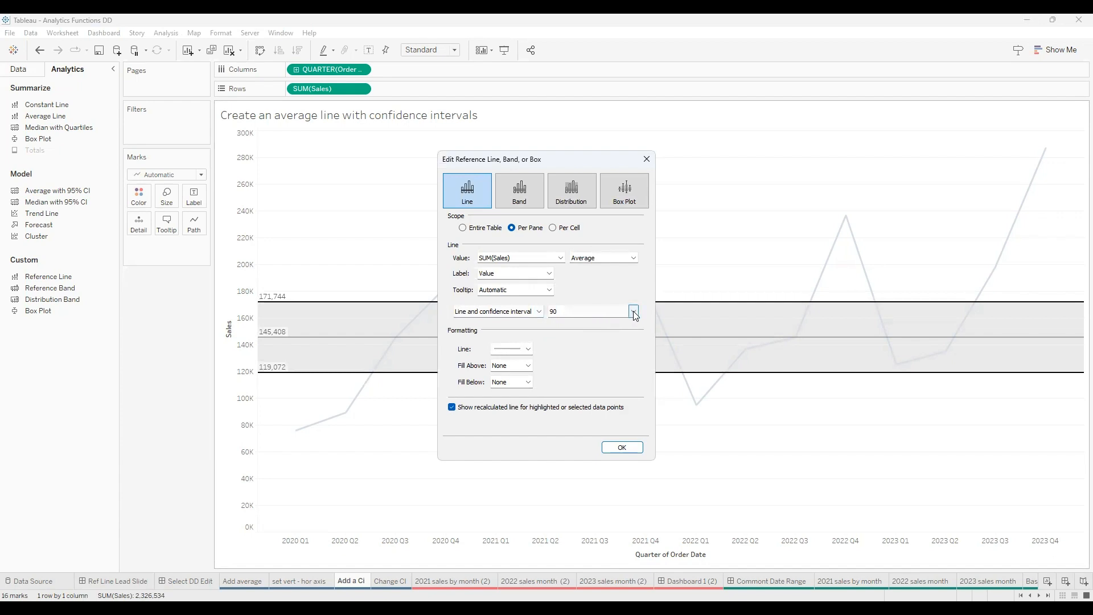
{"action": "left_click", "coordinate": [634, 312]}
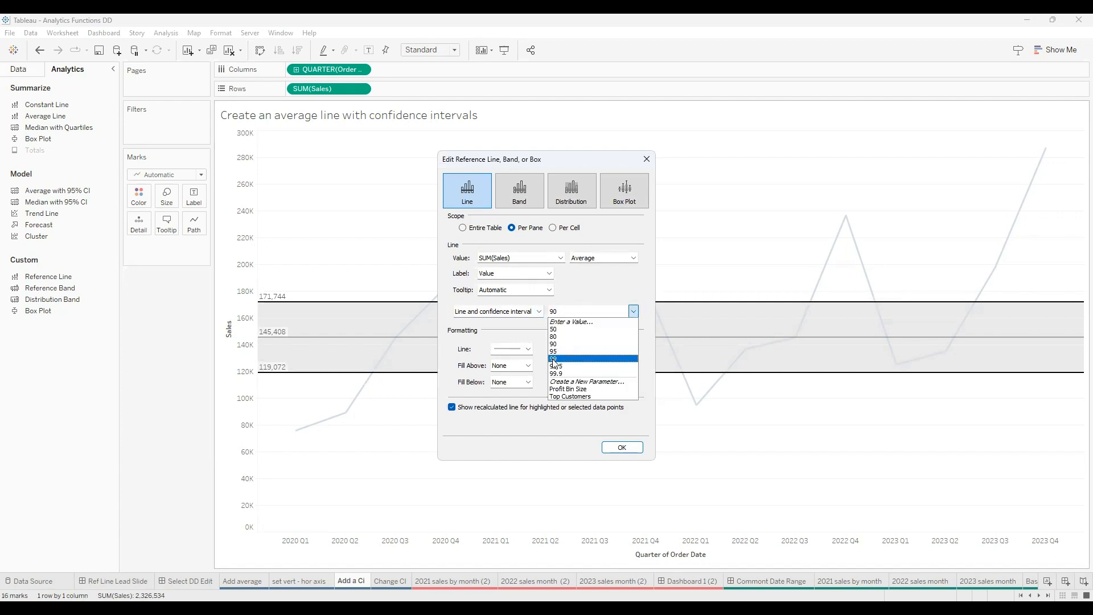
{"action": "left_click", "coordinate": [555, 359]}
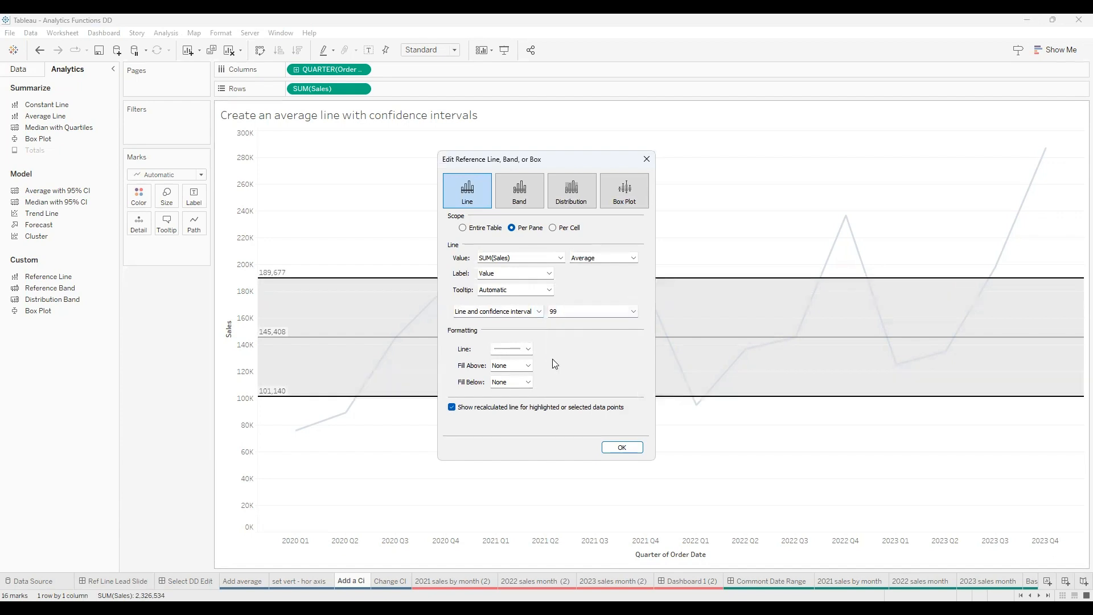
{"action": "left_click", "coordinate": [633, 311]}
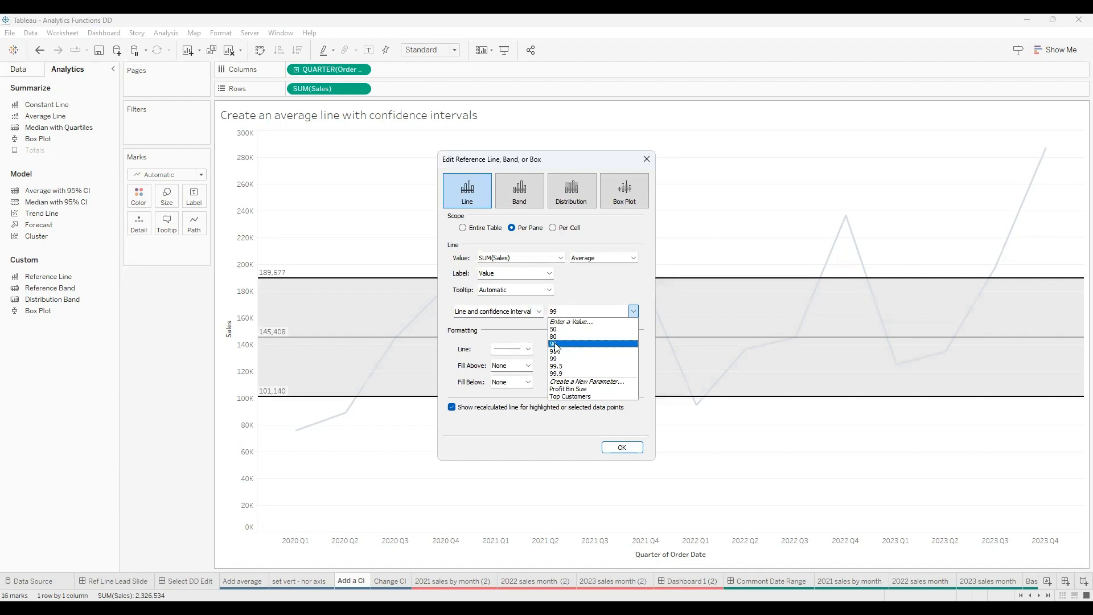
{"action": "left_click", "coordinate": [555, 344]}
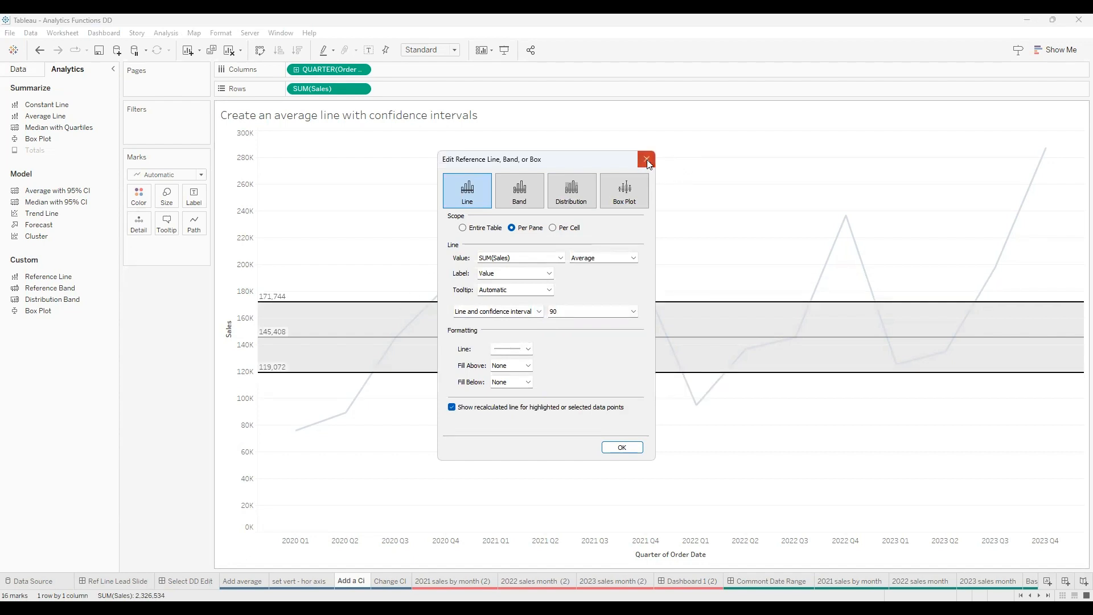
{"action": "left_click", "coordinate": [646, 159]}
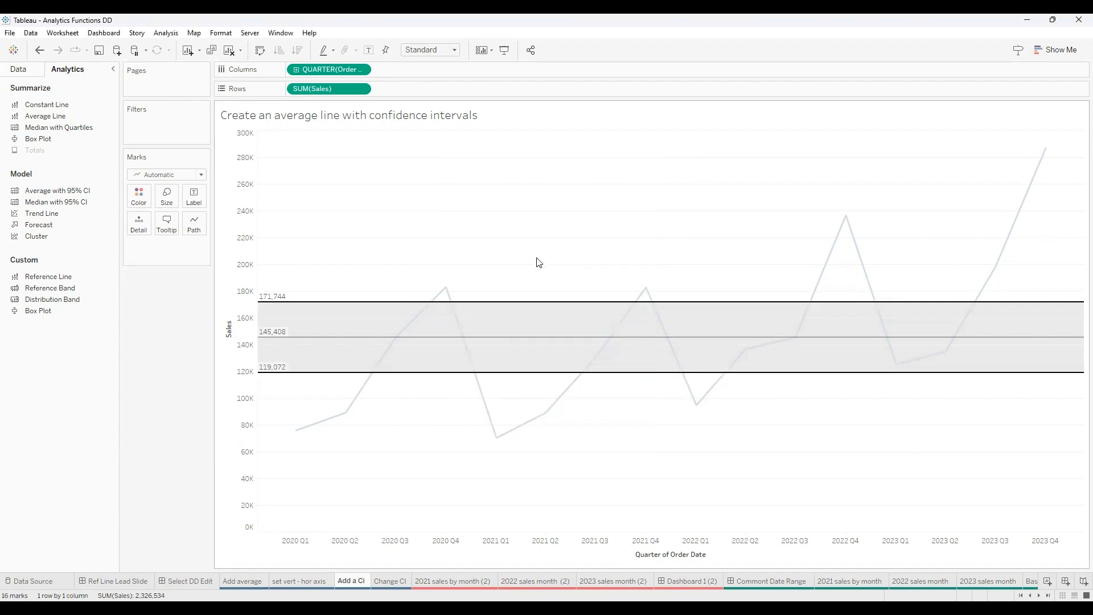
{"action": "left_click", "coordinate": [587, 263]}
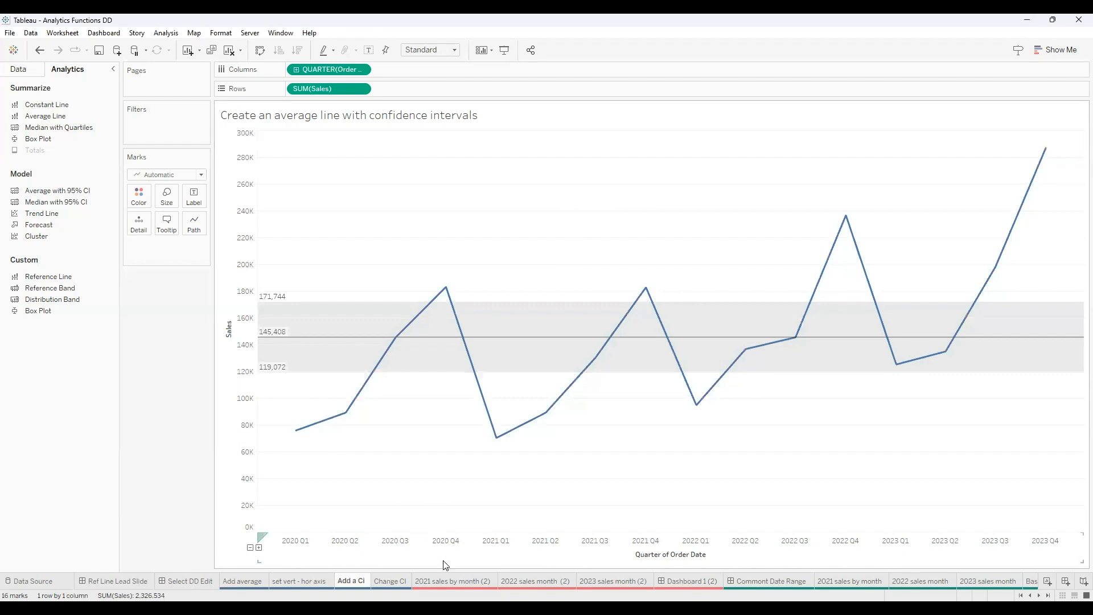
Step: View the "2021 sales by month (2)" and "2023 sales month (2)" sheets and compare their axes on the "Dashboard 1 (2)" dashboard
{"action": "left_click", "coordinate": [453, 580]}
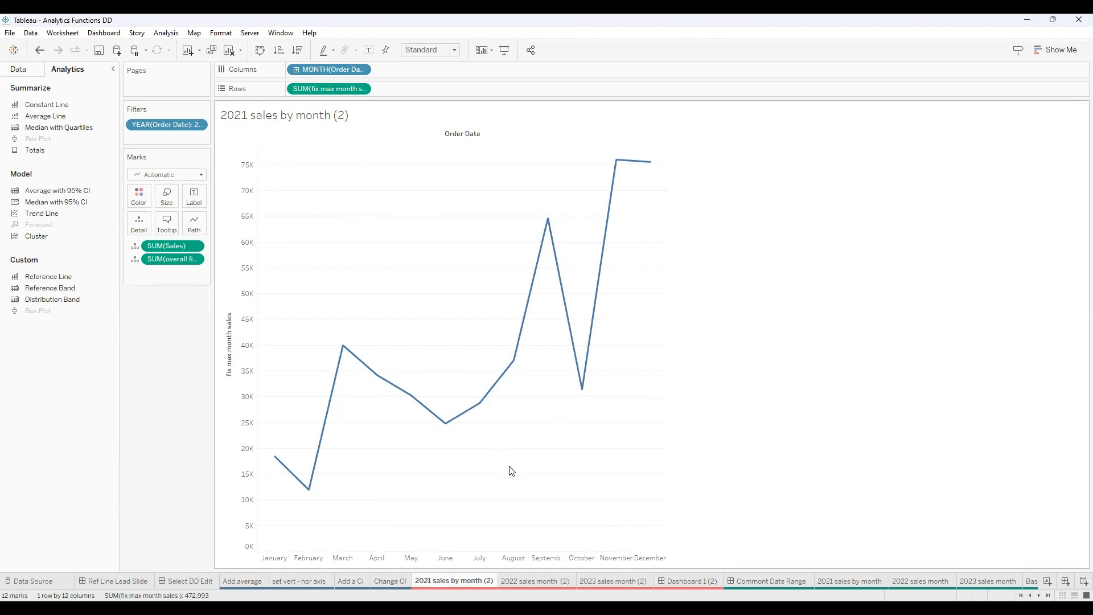
{"action": "left_click", "coordinate": [612, 581]}
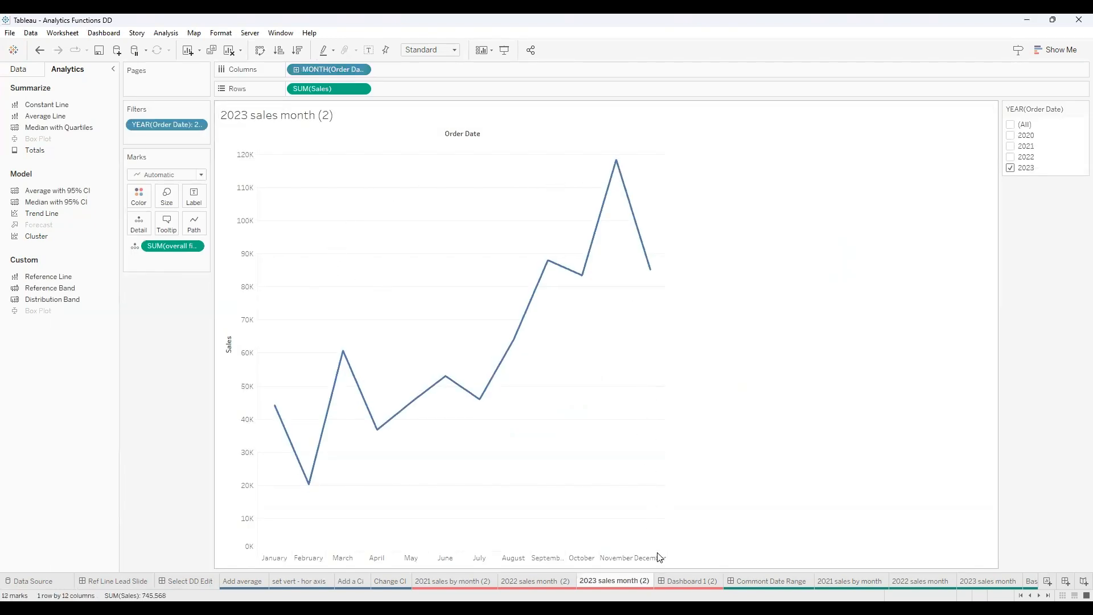
{"action": "left_click", "coordinate": [678, 580]}
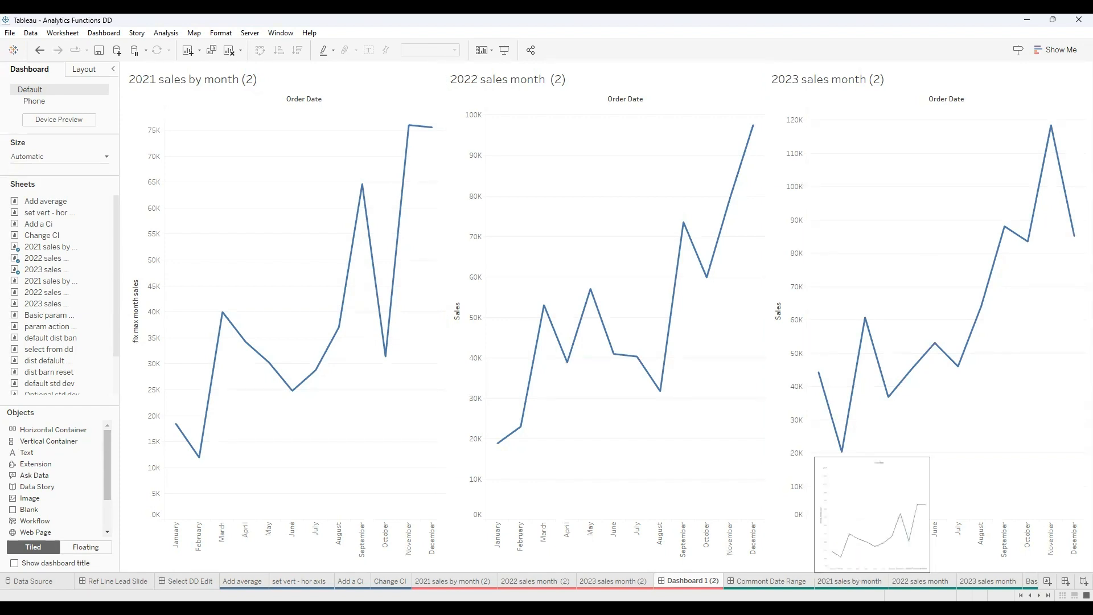
Step: On the "2021 sales by month" sheet, search the data fields for "fix" and examine the formula of fix max month sales
{"action": "left_click", "coordinate": [845, 580]}
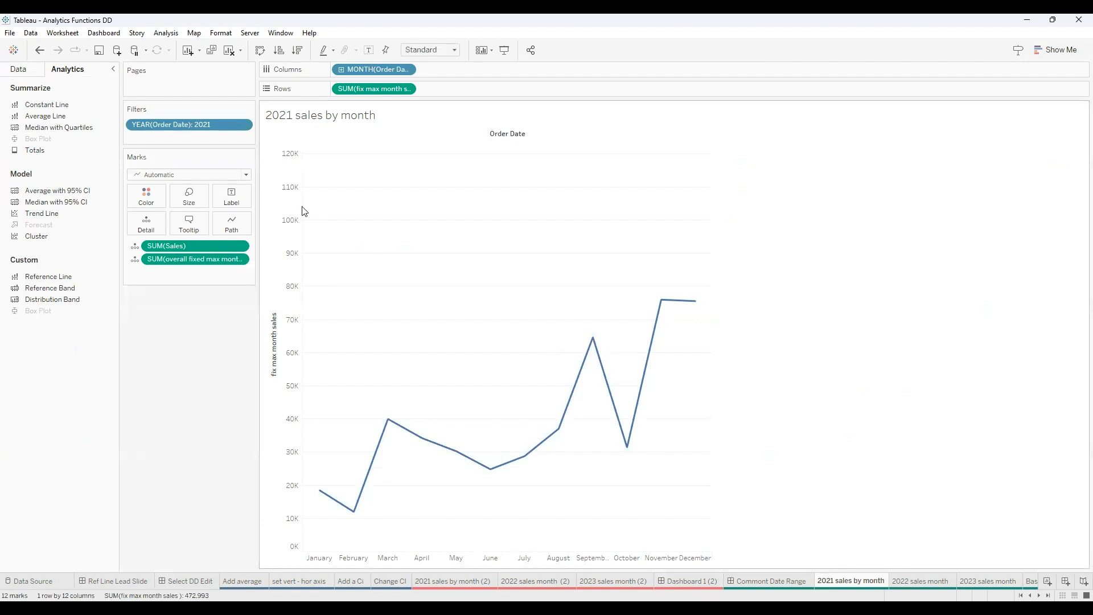
{"action": "left_click", "coordinate": [22, 70]}
{"action": "left_click", "coordinate": [26, 119]}
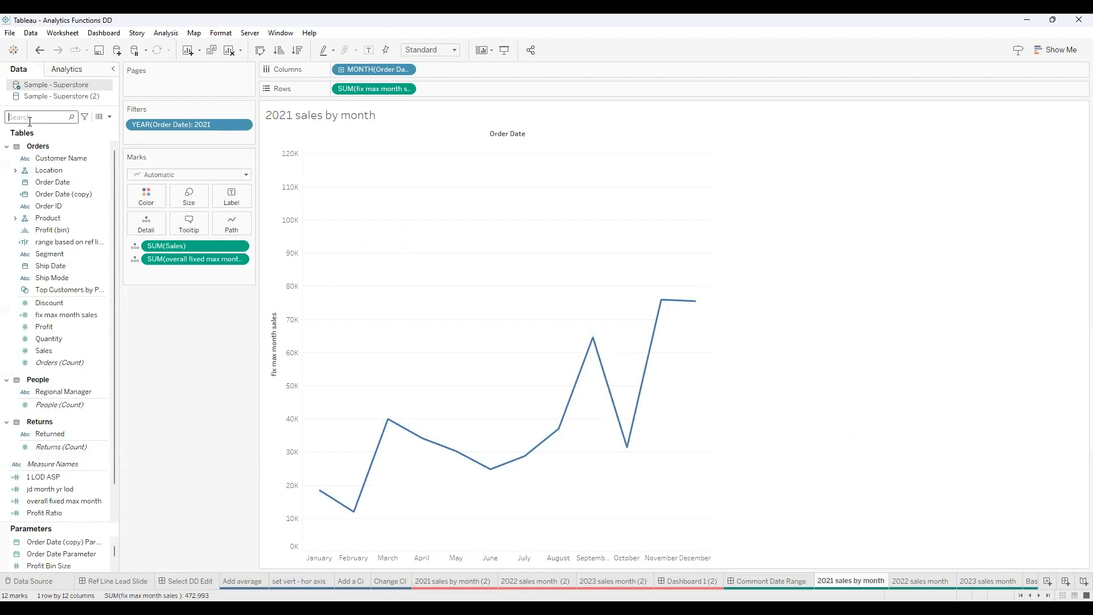
{"action": "type", "text": "ff"}
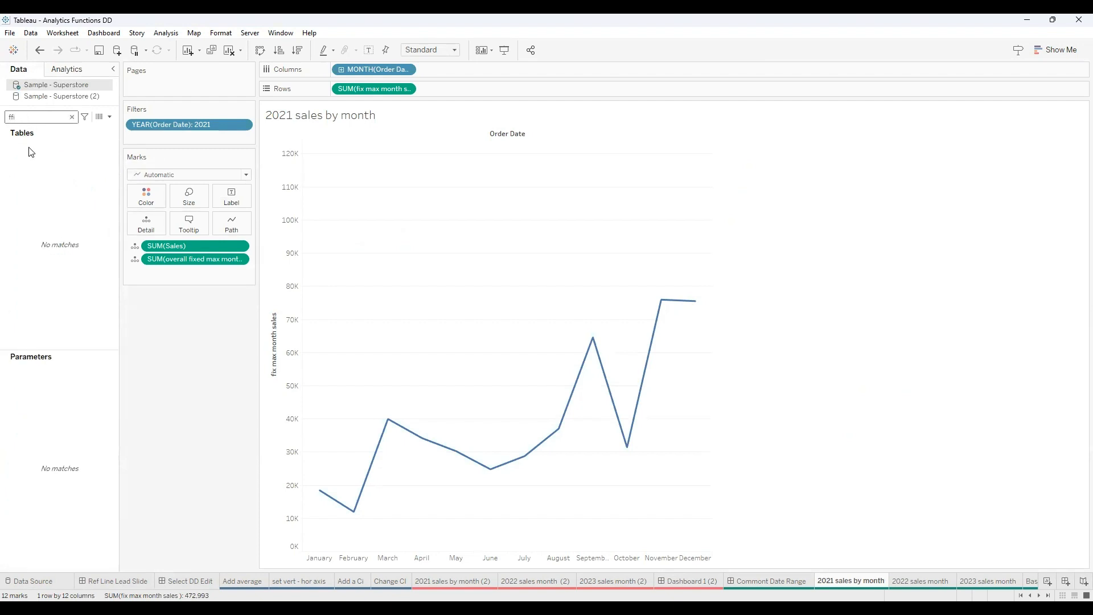
{"action": "key", "text": "BackSpace"}
{"action": "type", "text": "ix"}
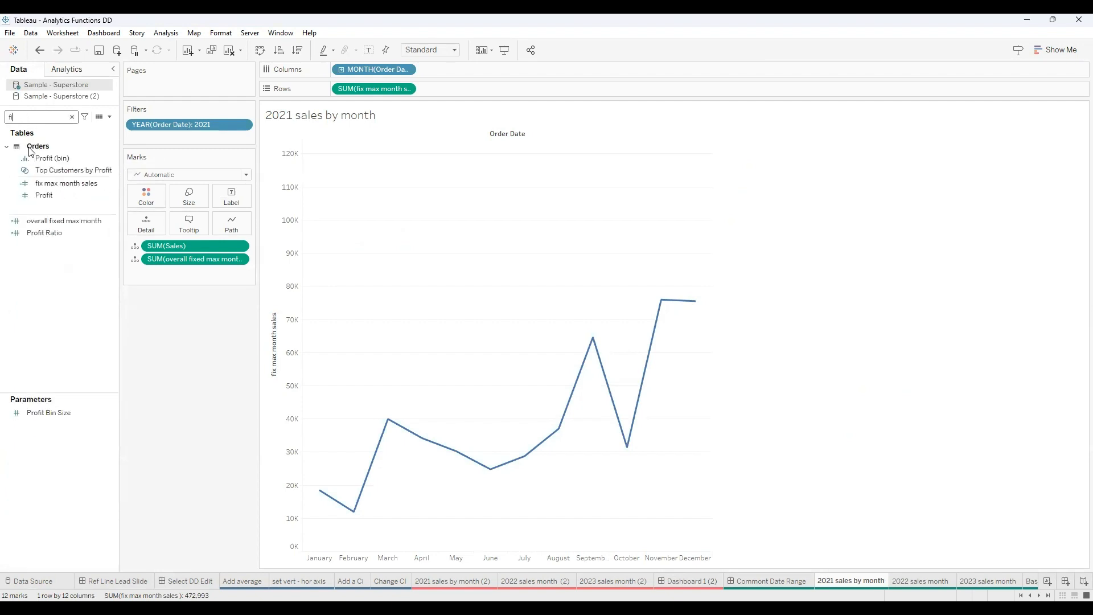
{"action": "right_click", "coordinate": [67, 166]}
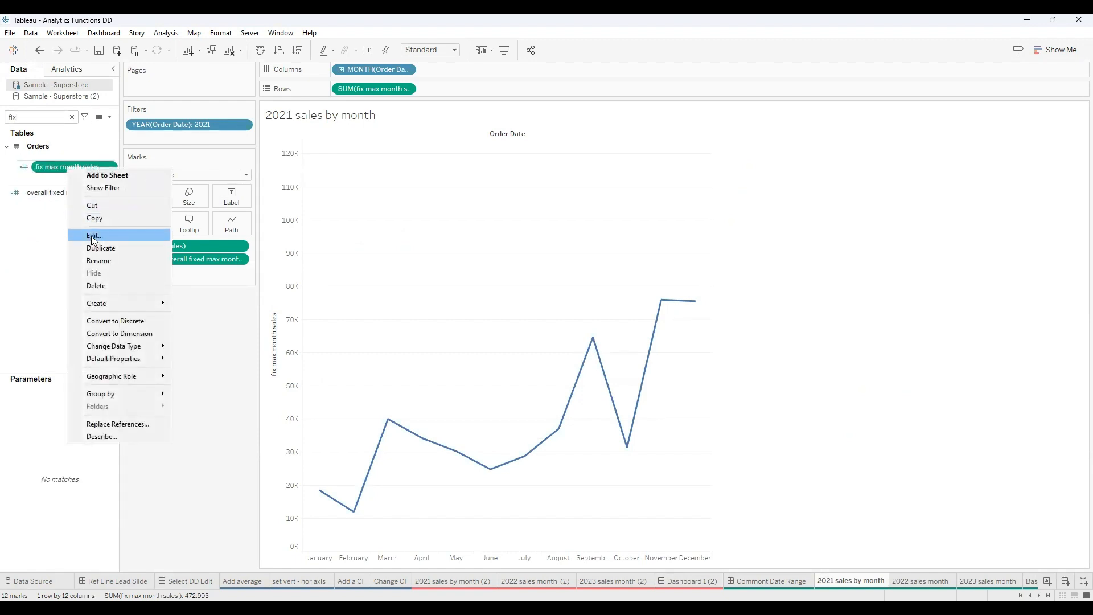
{"action": "scroll", "coordinate": [358, 344], "scroll_direction": "up", "scroll_amount": 5}
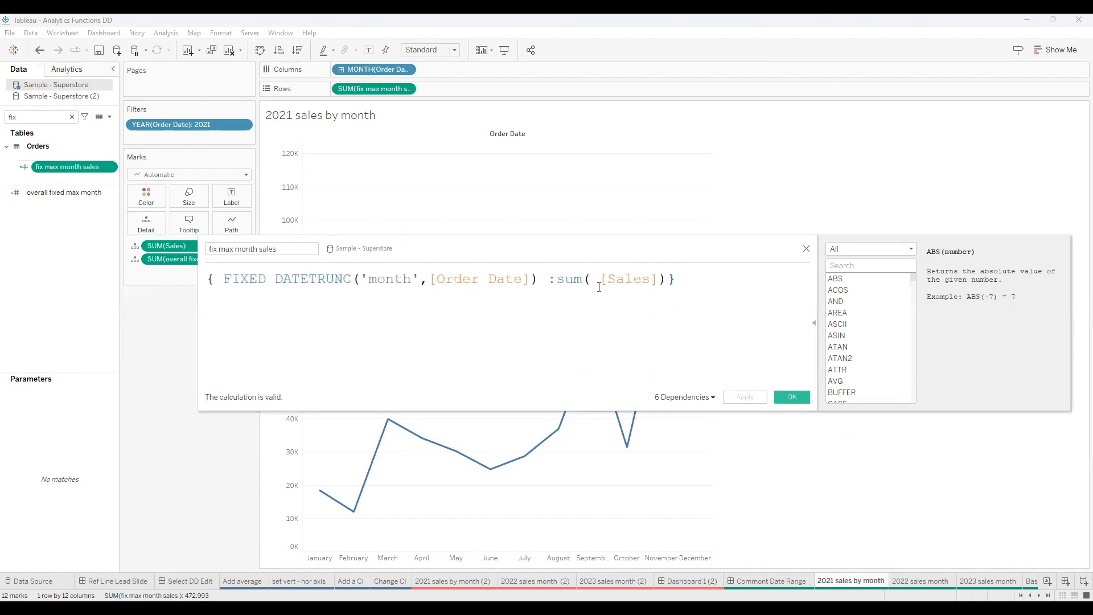
{"action": "left_click", "coordinate": [807, 248]}
Step: Examine the formula of the overall fixed max month calculated field and close it
{"action": "left_click", "coordinate": [53, 192]}
{"action": "right_click", "coordinate": [53, 192]}
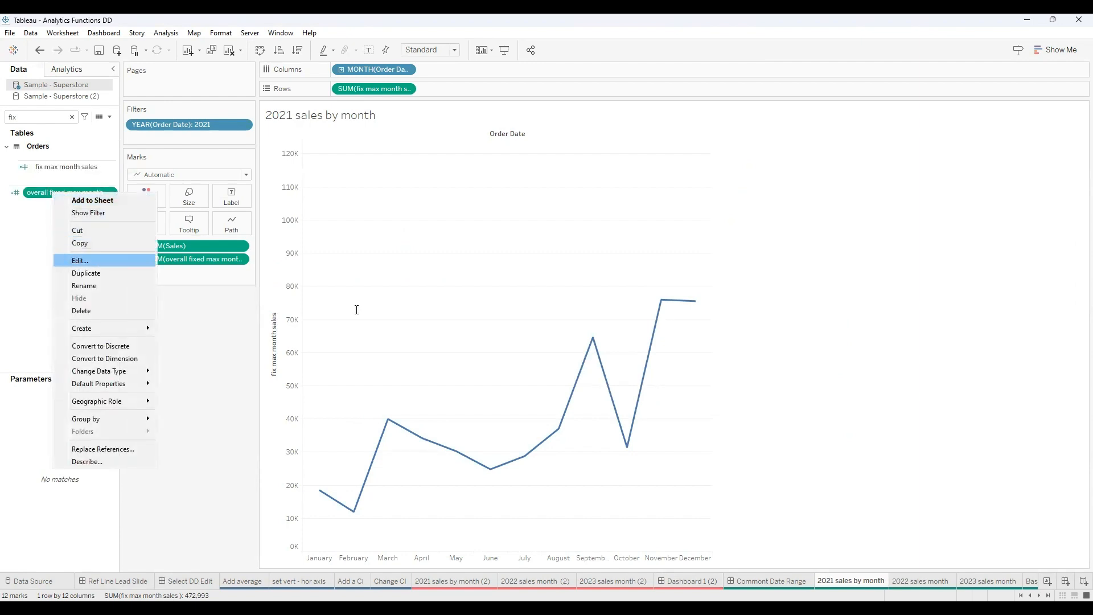
{"action": "key", "text": "Return"}
{"action": "scroll", "coordinate": [396, 345], "scroll_direction": "up", "scroll_amount": 5}
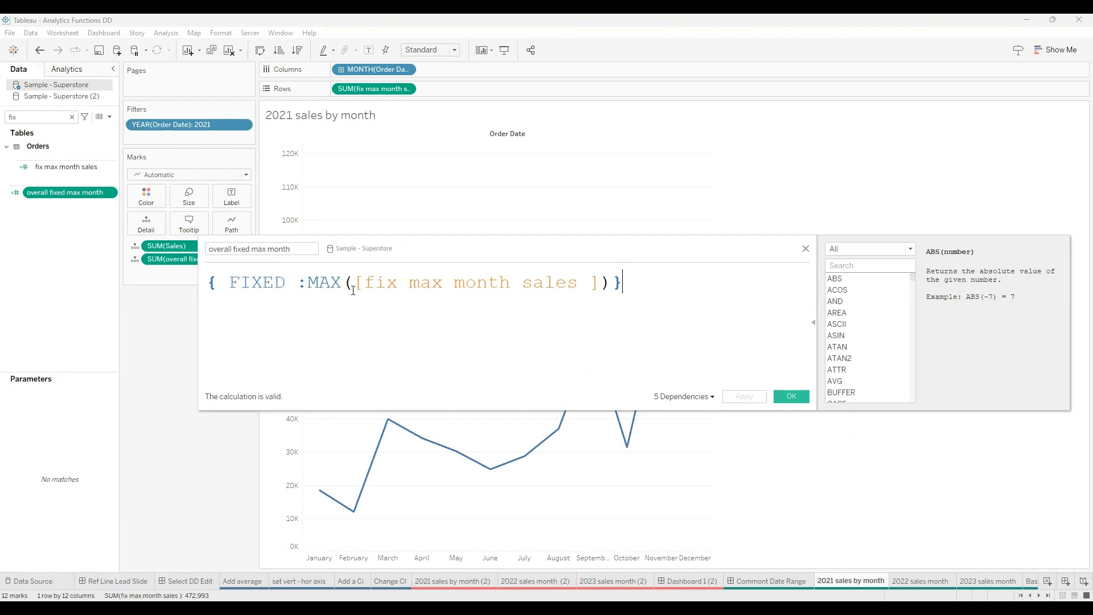
{"action": "left_click", "coordinate": [806, 249]}
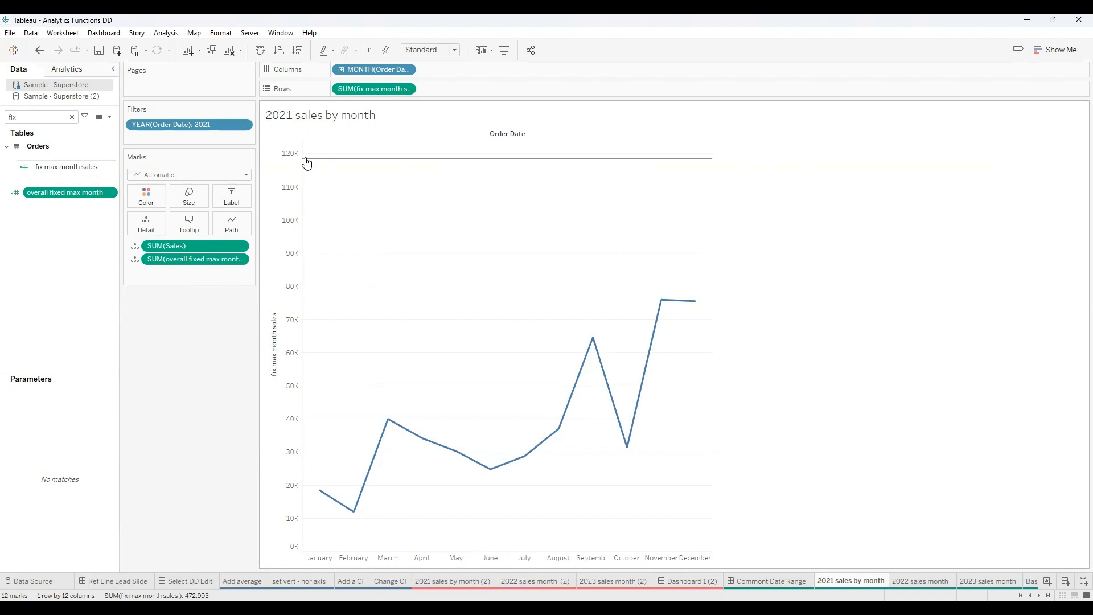
Step: Review the settings of the hidden maximum reference line in the 2021 sales chart and close them
{"action": "right_click", "coordinate": [307, 160]}
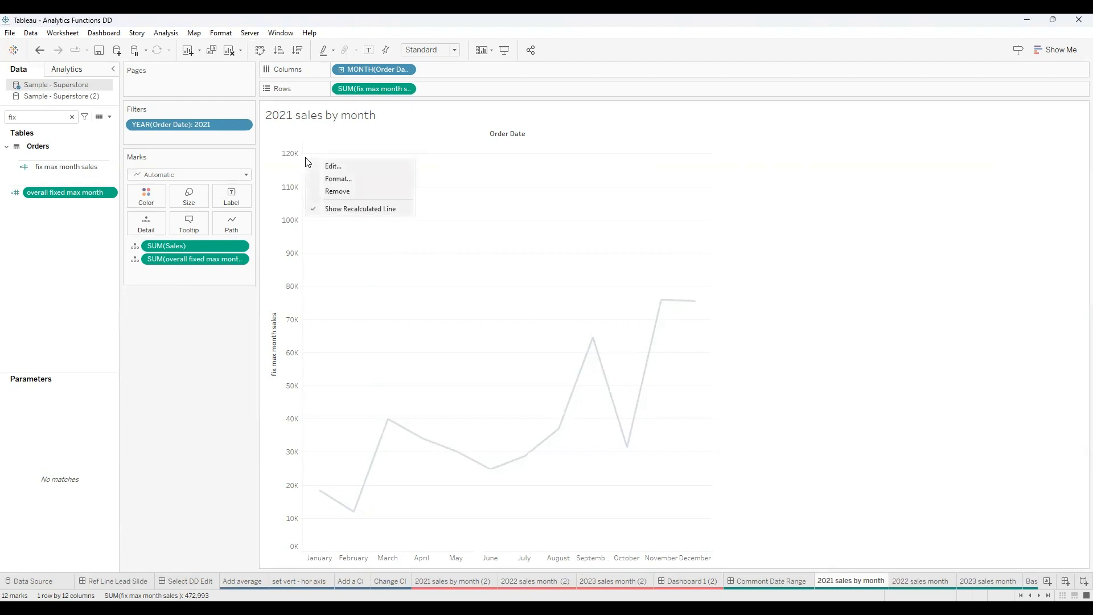
{"action": "left_click", "coordinate": [328, 170]}
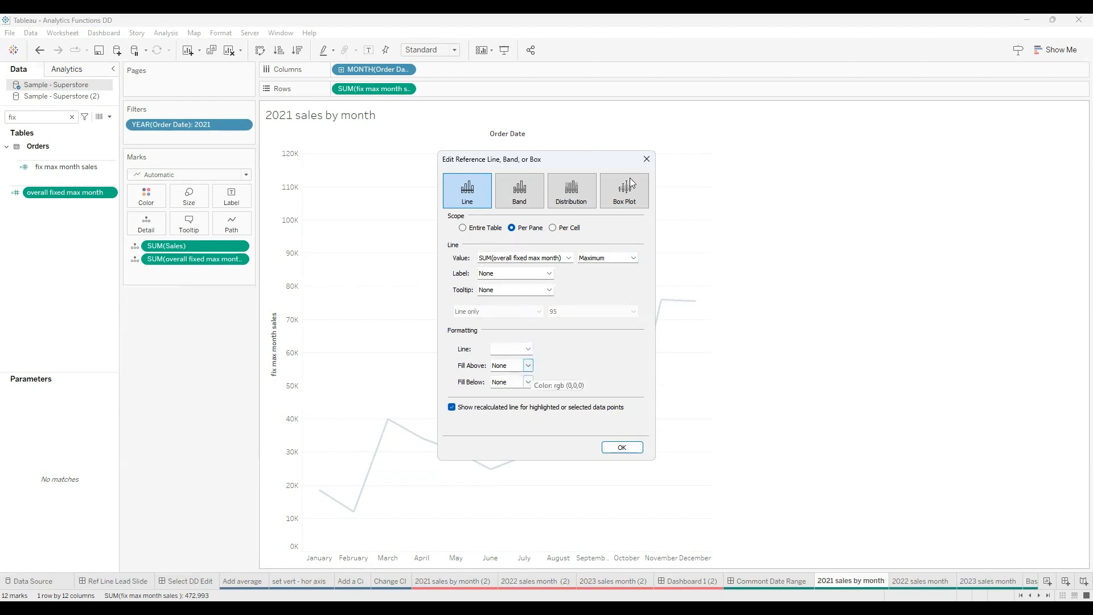
{"action": "left_click", "coordinate": [646, 161]}
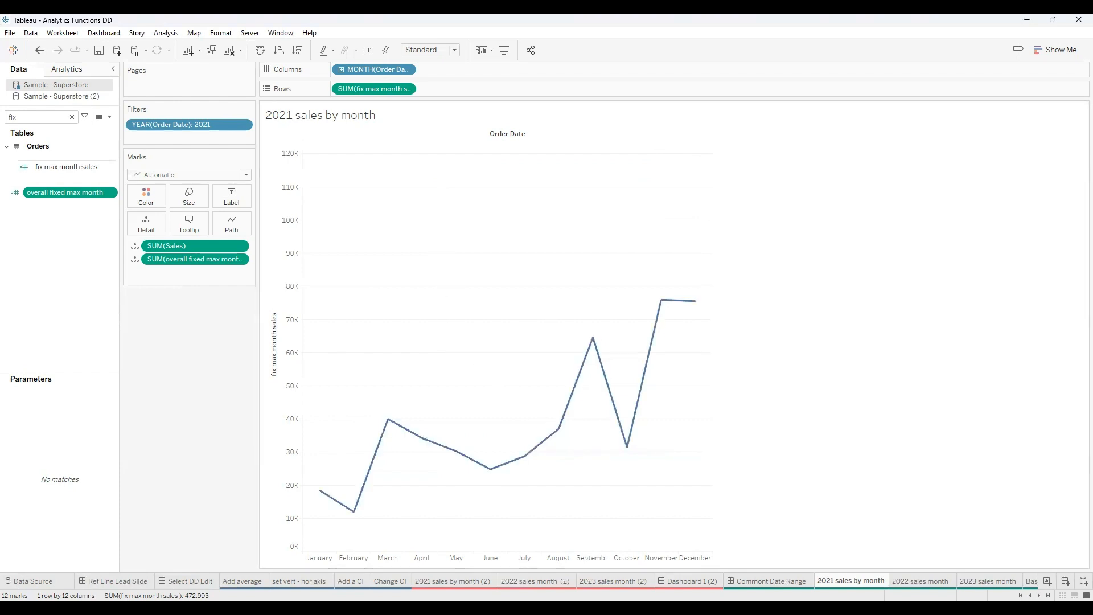
Step: View the "2022 sales month" and "2023 sales month" sheets, and go to the "Commont Date Range" dashboard
{"action": "left_click", "coordinate": [920, 581]}
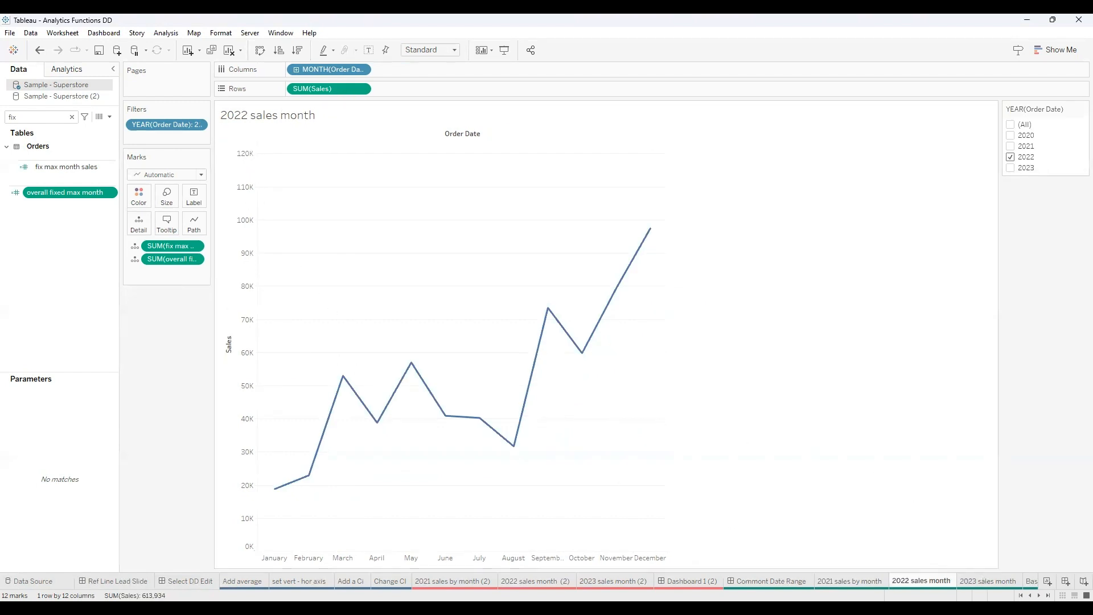
{"action": "key", "text": "ctrl+Tab"}
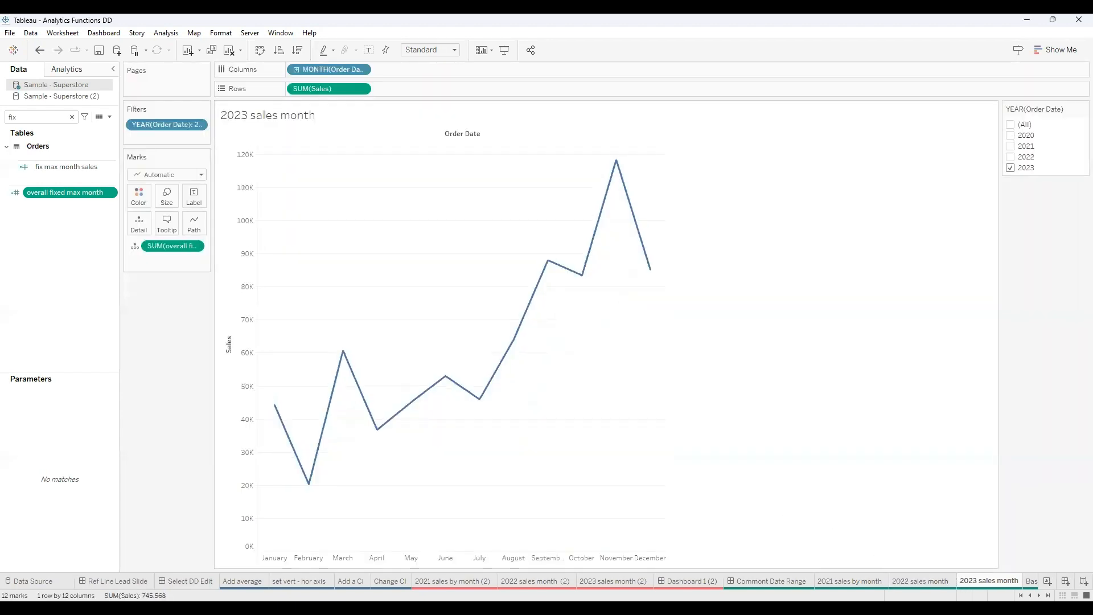
{"action": "left_click", "coordinate": [768, 581]}
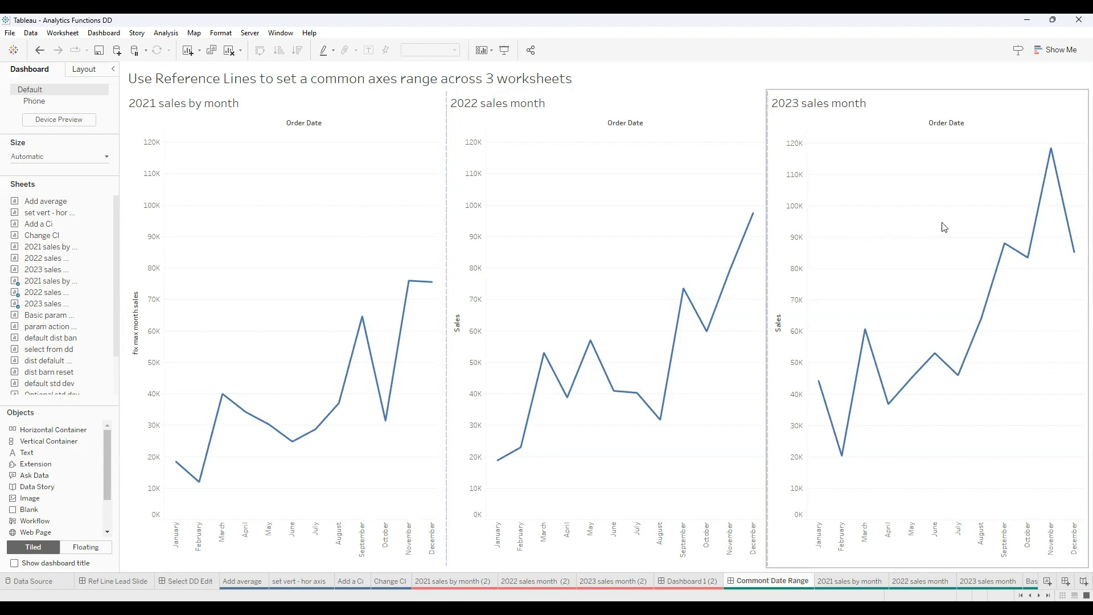
Step: Hide the Sales axis headers of the 2023 and 2022 sales month charts on the dashboard
{"action": "left_click", "coordinate": [801, 188]}
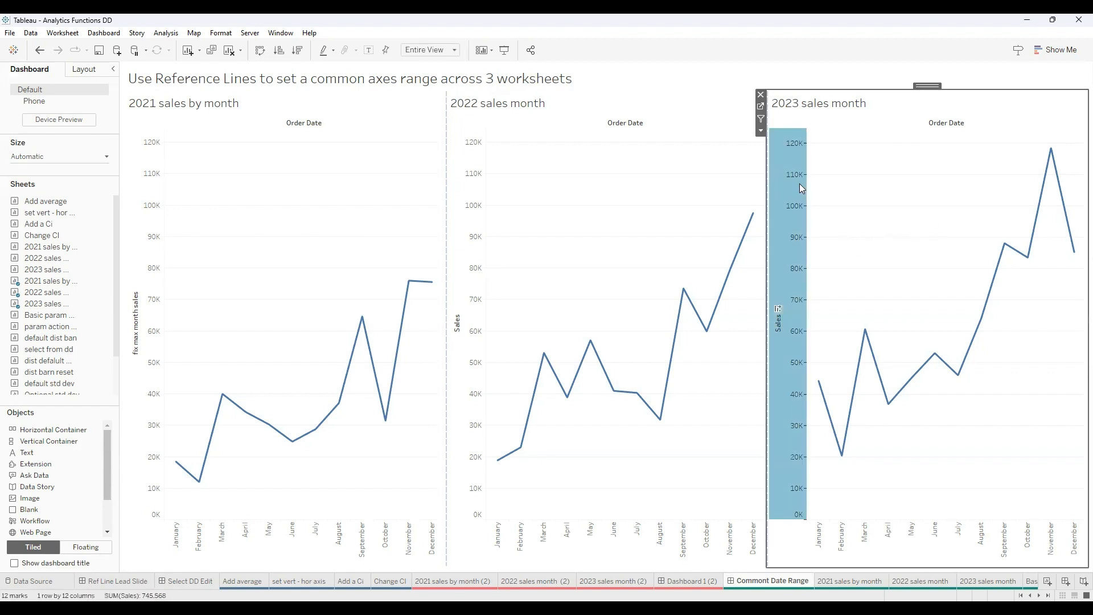
{"action": "right_click", "coordinate": [802, 189]}
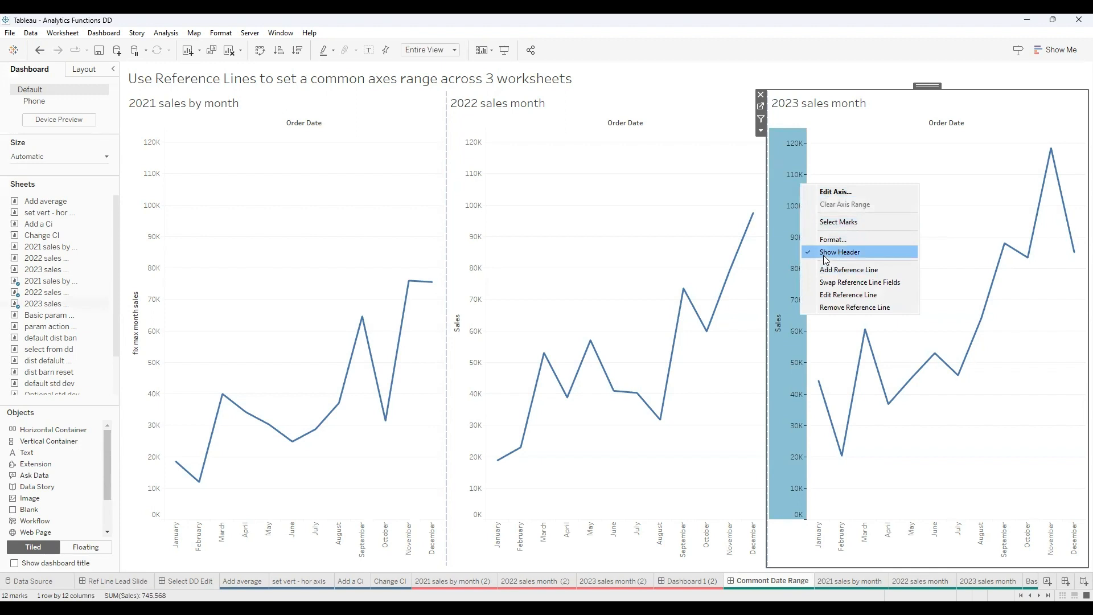
{"action": "left_click", "coordinate": [824, 252]}
{"action": "left_click", "coordinate": [477, 233]}
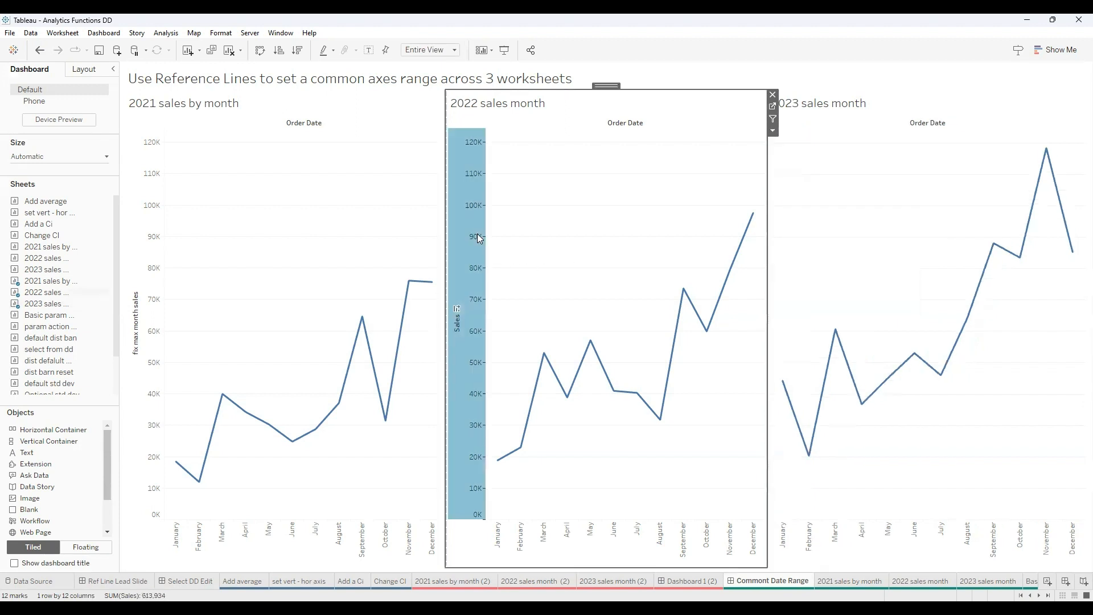
{"action": "right_click", "coordinate": [477, 234]}
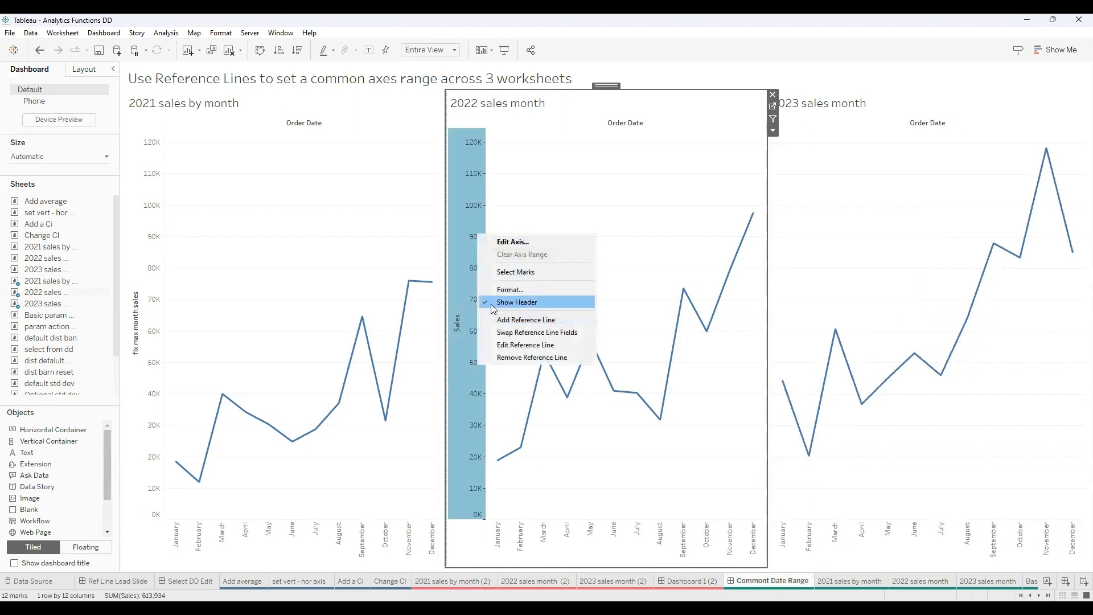
{"action": "left_click", "coordinate": [493, 308]}
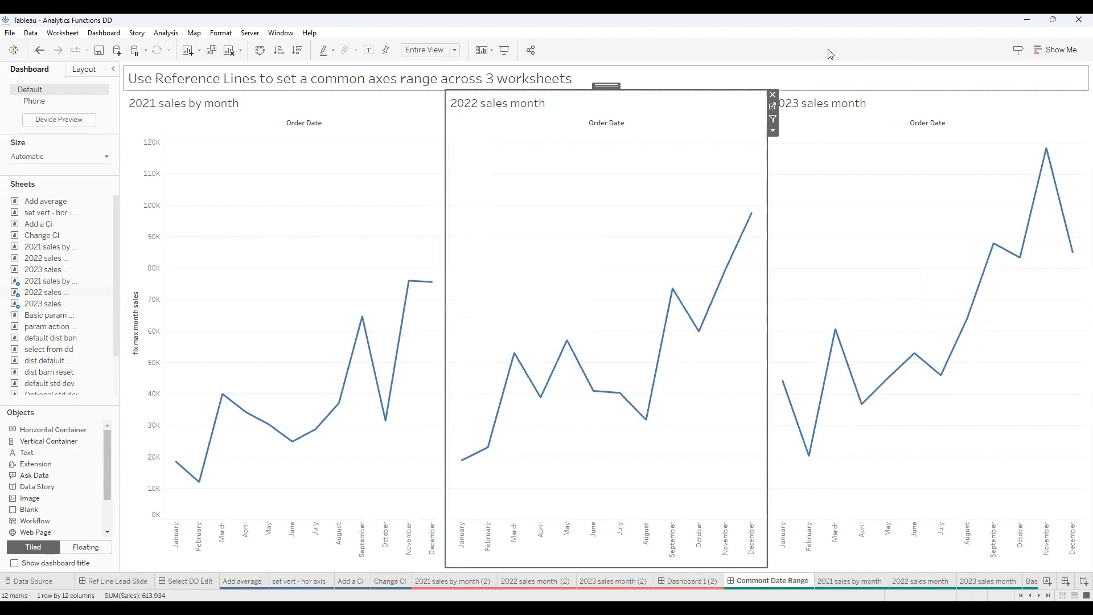
{"action": "left_click", "coordinate": [831, 80]}
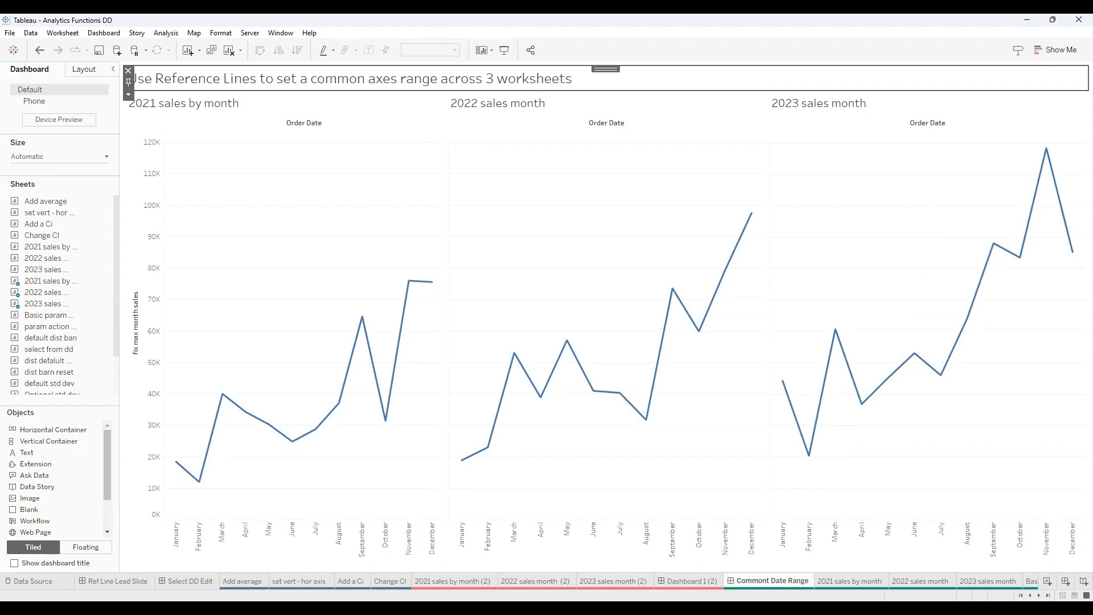
Step: Go to the "Basic param drive date" sheet and clear the search text from the data fields list
{"action": "left_click", "coordinate": [1039, 595]}
{"action": "left_click", "coordinate": [1039, 595]}
{"action": "left_click", "coordinate": [1038, 595]}
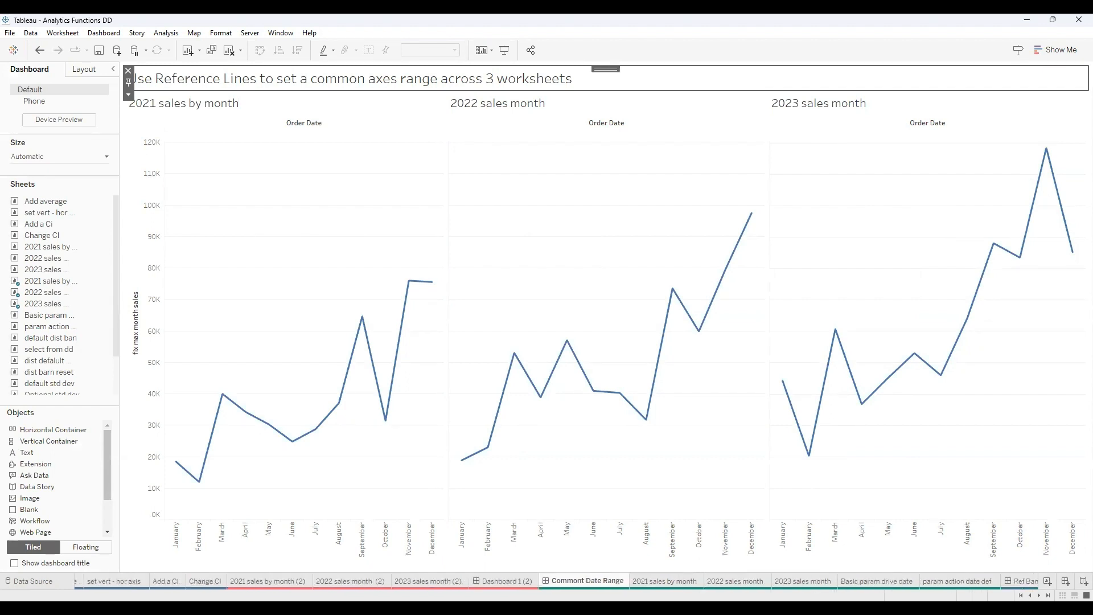
{"action": "left_click", "coordinate": [1039, 595]}
{"action": "left_click", "coordinate": [1039, 595]}
{"action": "left_click", "coordinate": [1039, 595]}
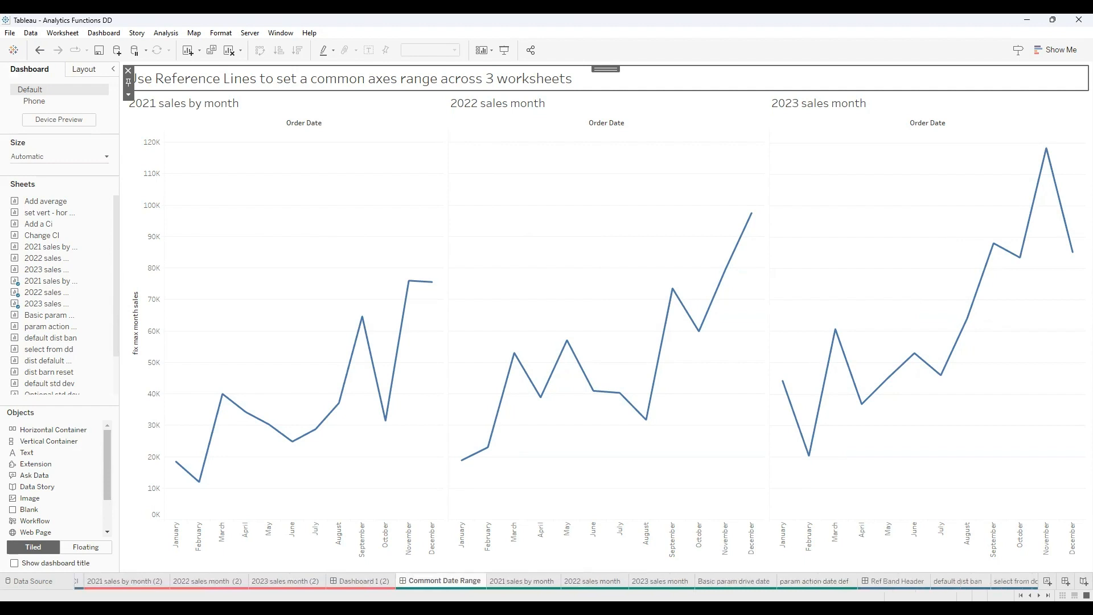
{"action": "left_click", "coordinate": [1038, 595]}
{"action": "left_click", "coordinate": [1038, 595]}
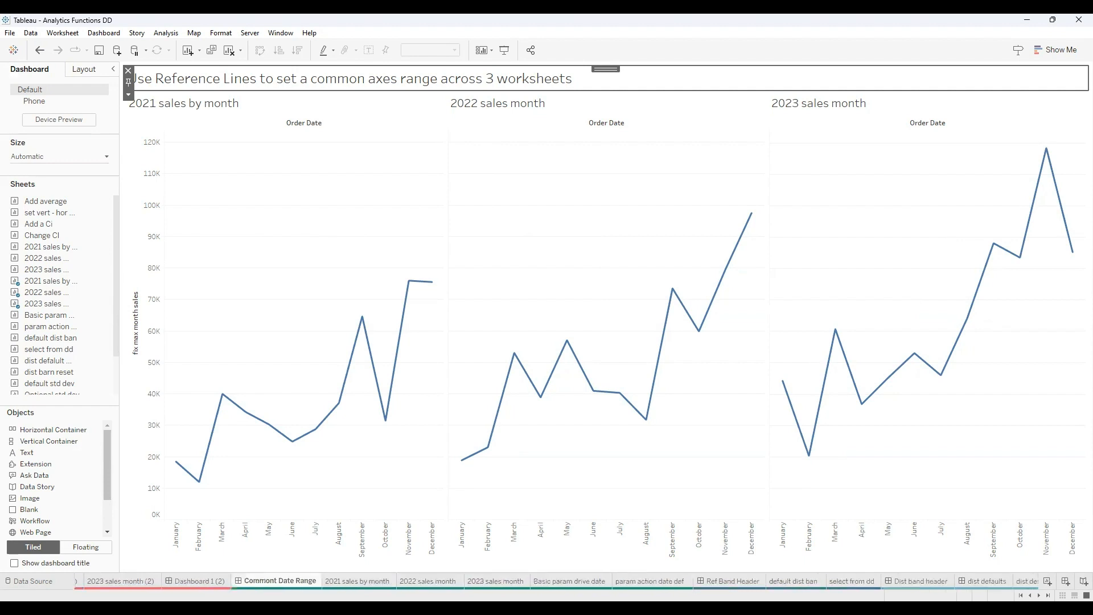
{"action": "left_click", "coordinate": [1039, 596]}
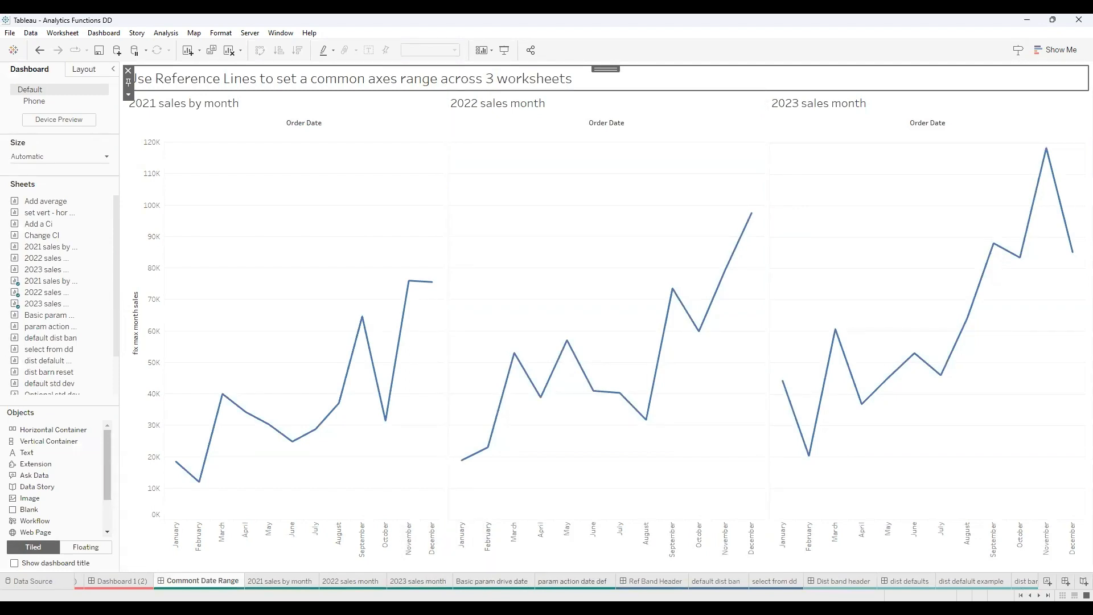
{"action": "left_click", "coordinate": [493, 581]}
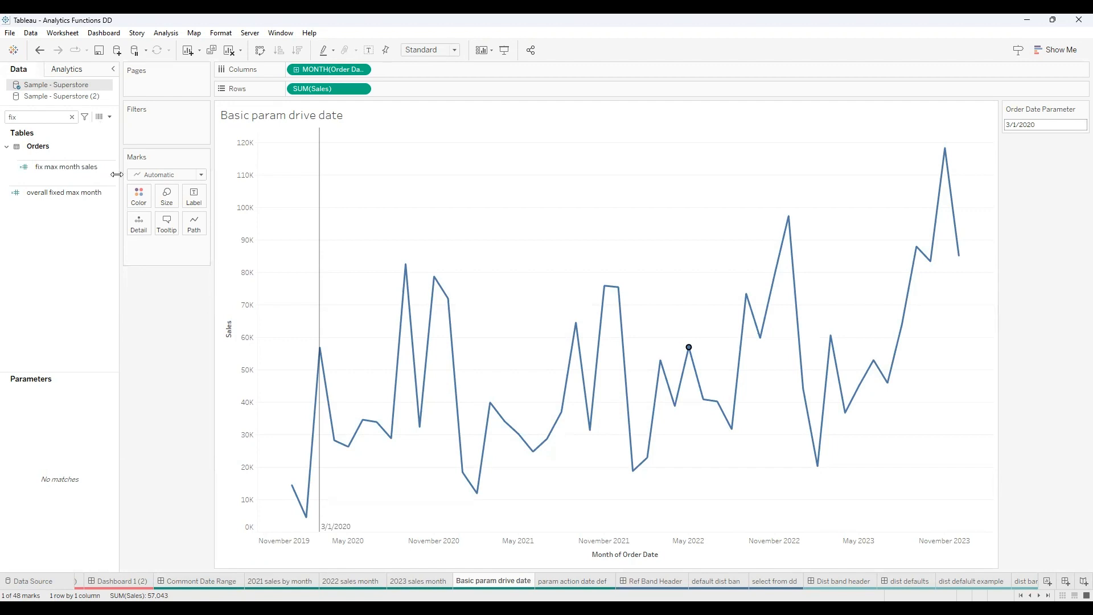
{"action": "left_click", "coordinate": [73, 117]}
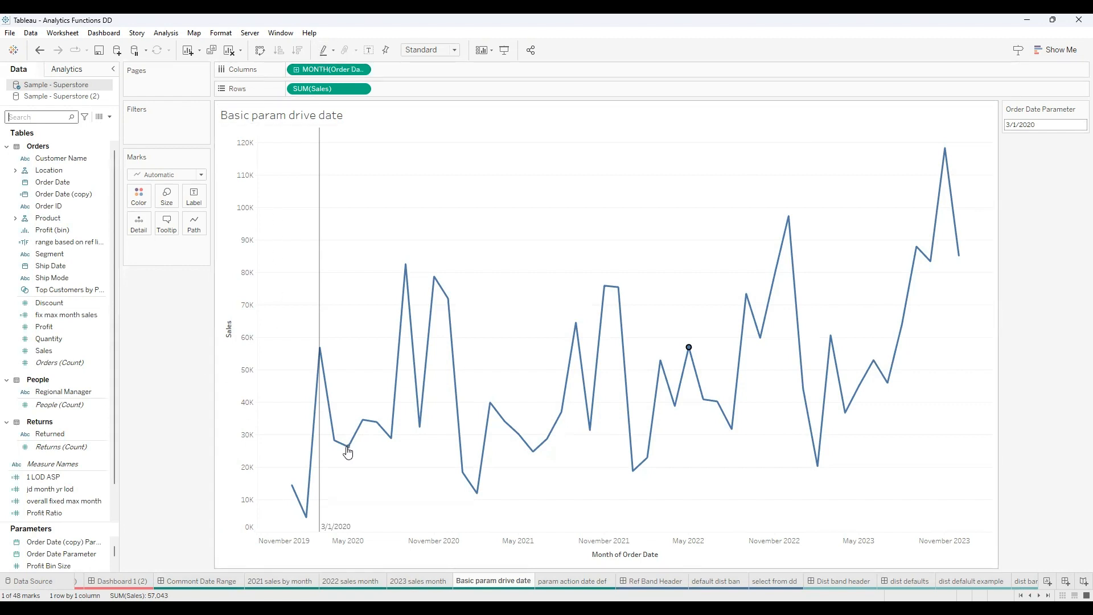
Step: Review the date reference line's settings and its available value options, keeping Order Date Parameter as the value
{"action": "right_click", "coordinate": [329, 530]}
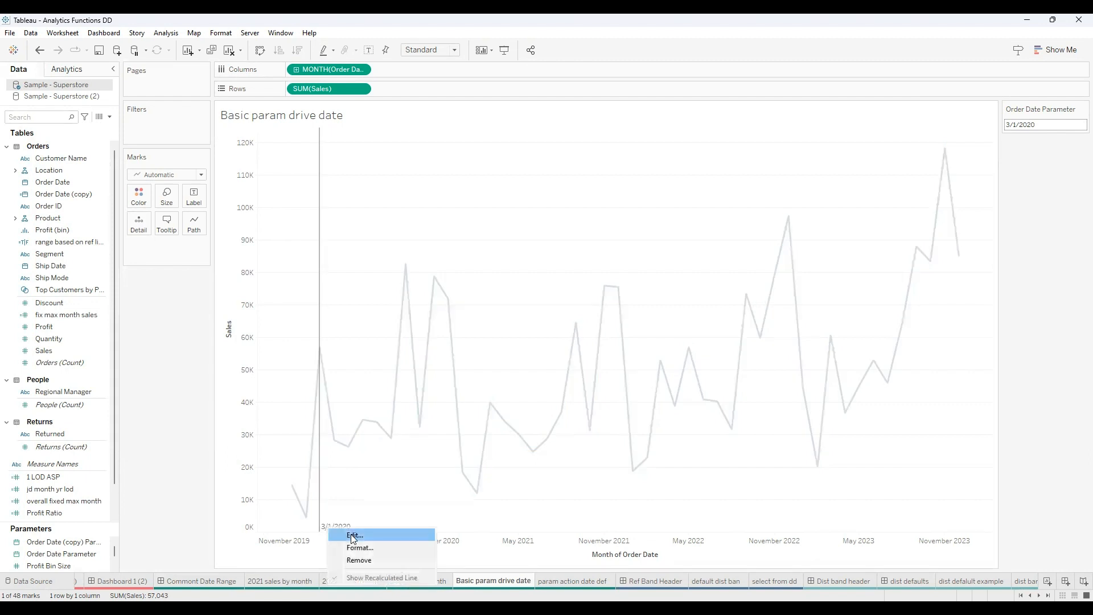
{"action": "left_click", "coordinate": [352, 535]}
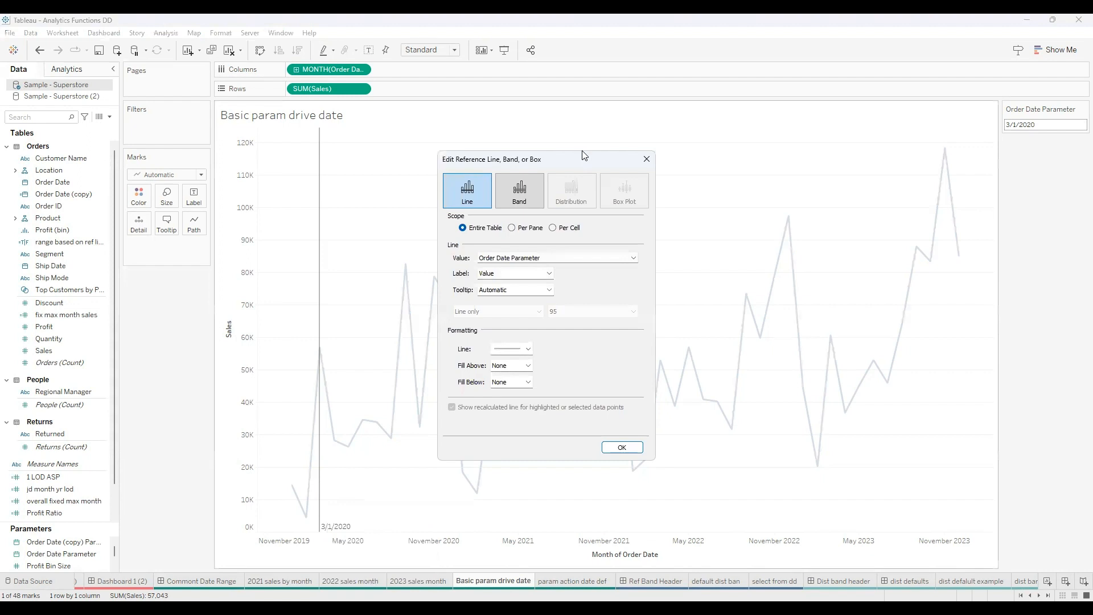
{"action": "left_click_drag", "start_coordinate": [583, 155], "coordinate": [580, 115]}
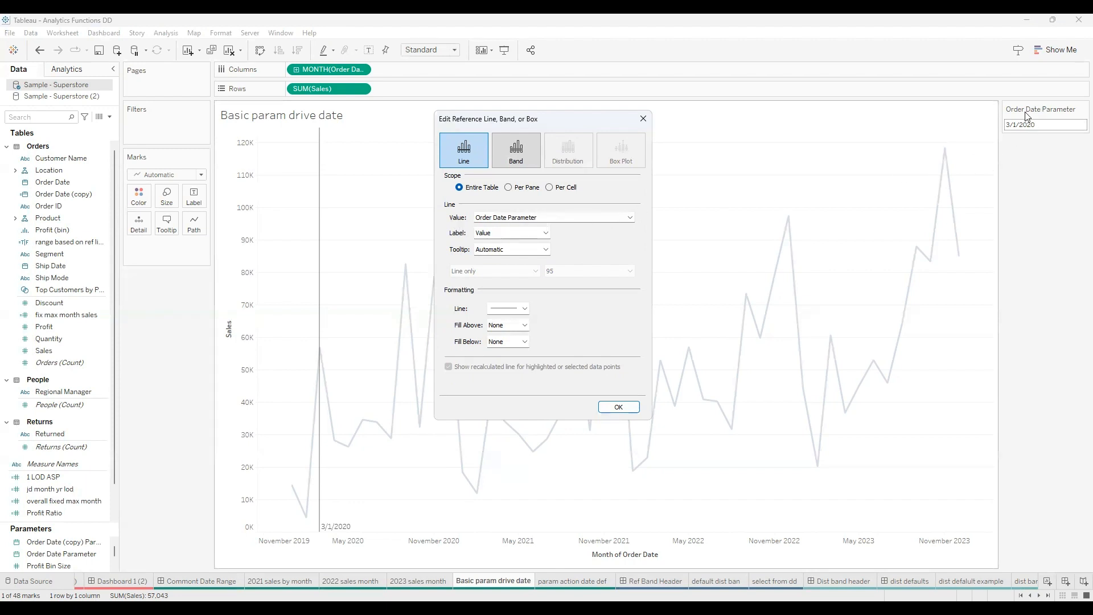
{"action": "left_click", "coordinate": [629, 218]}
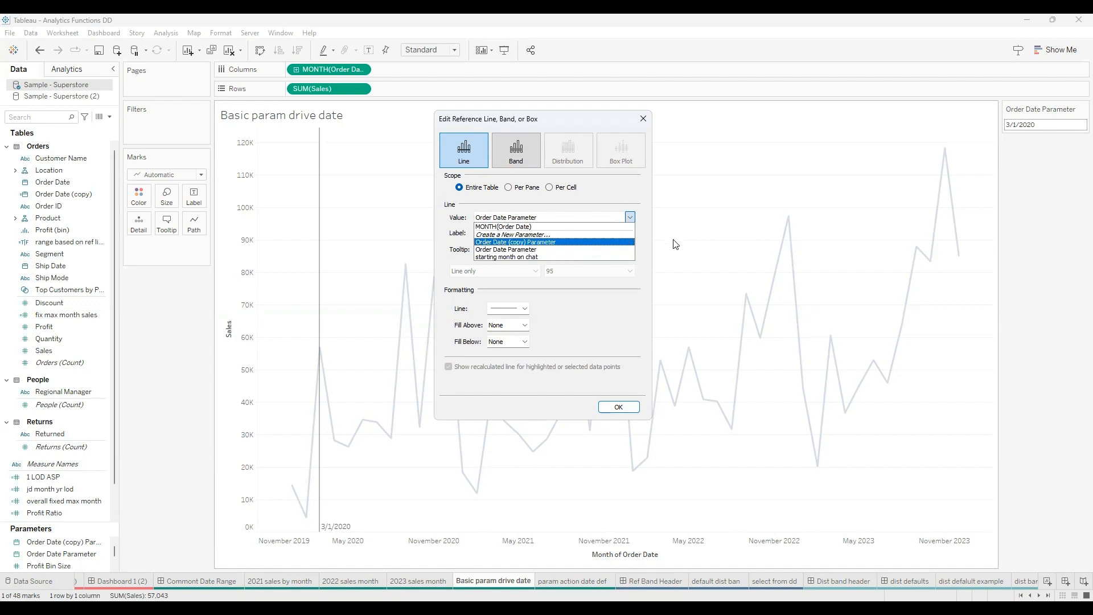
{"action": "left_click", "coordinate": [623, 250]}
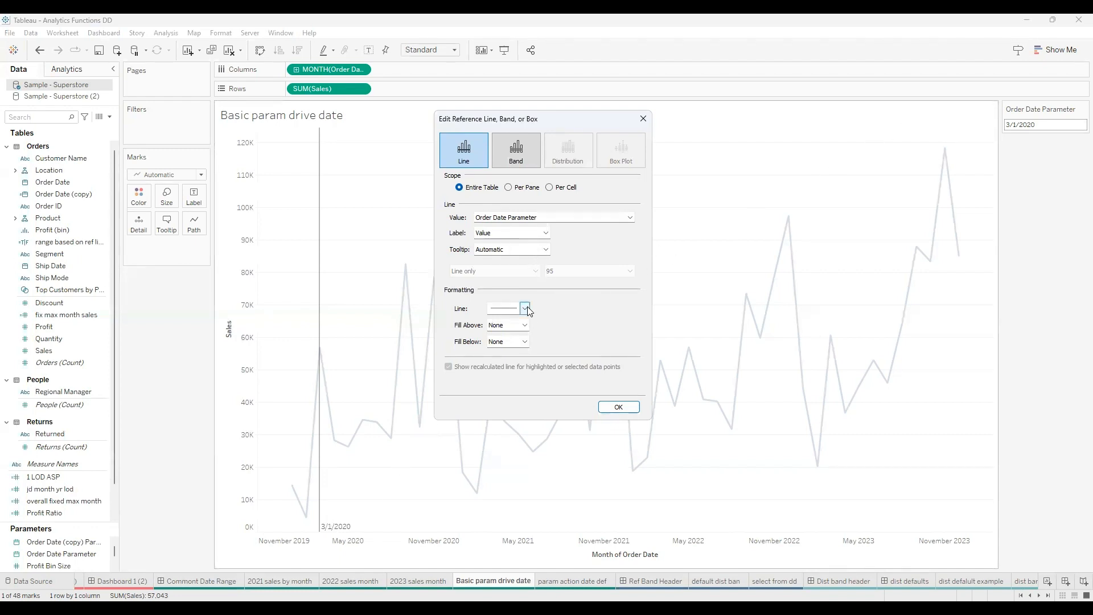
{"action": "left_click", "coordinate": [618, 406]}
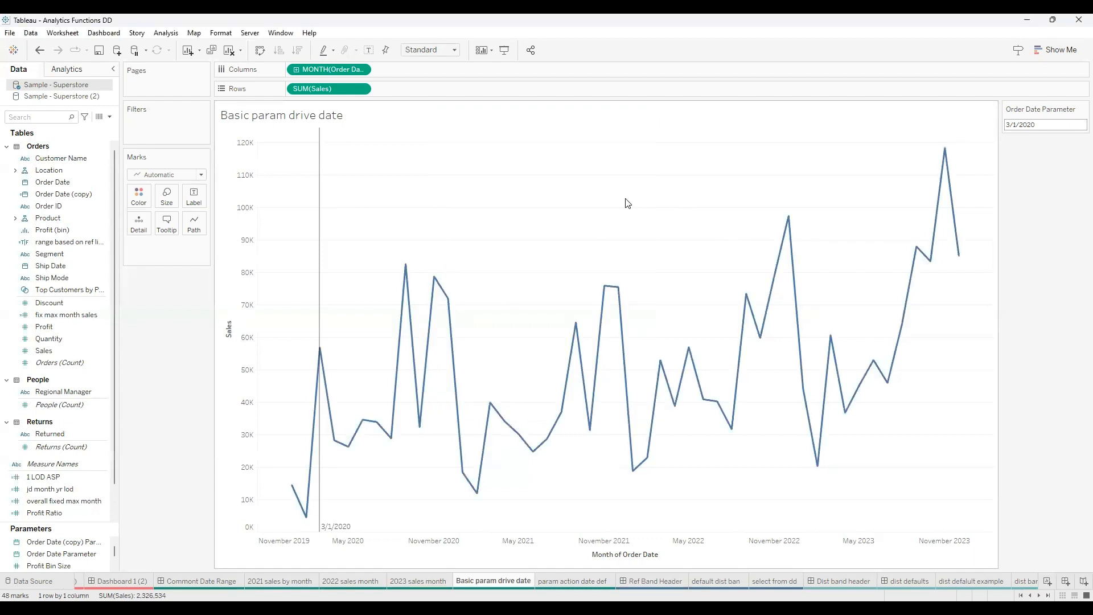
Step: Try to move the Order Date Parameter to the year 2023 in its calendar
{"action": "left_click", "coordinate": [1077, 122]}
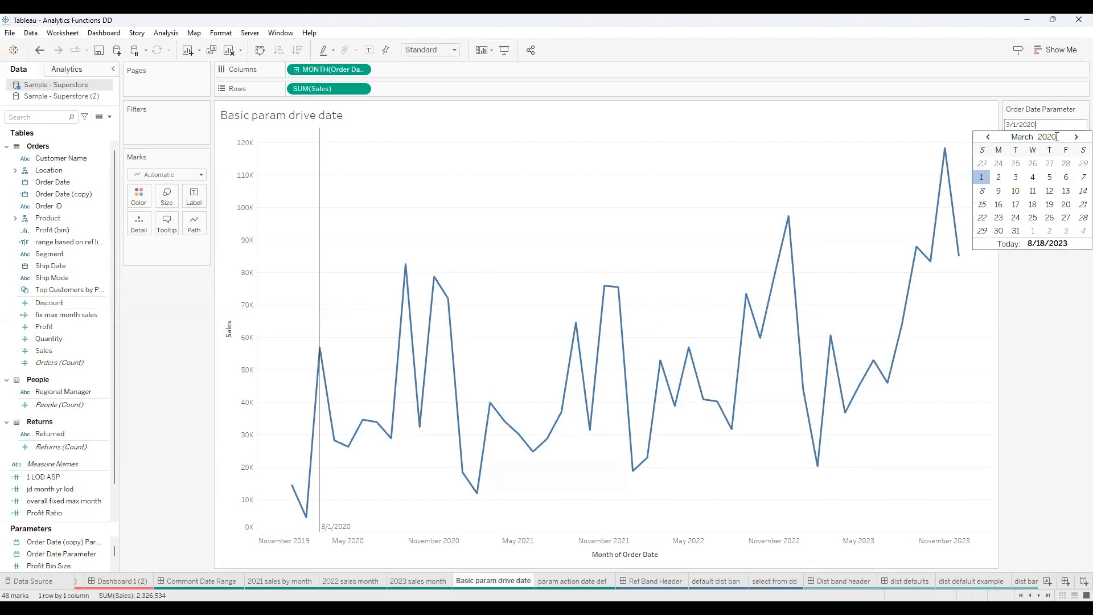
{"action": "left_click", "coordinate": [1056, 137]}
{"action": "key", "text": "BackSpace"}
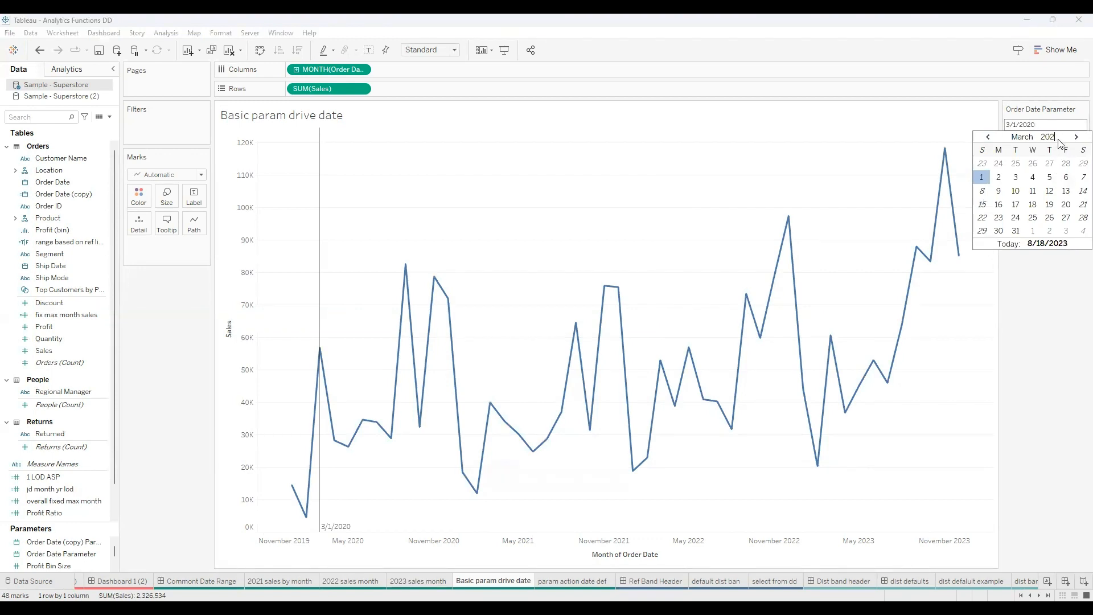
{"action": "type", "text": "3"}
{"action": "key", "text": "Return"}
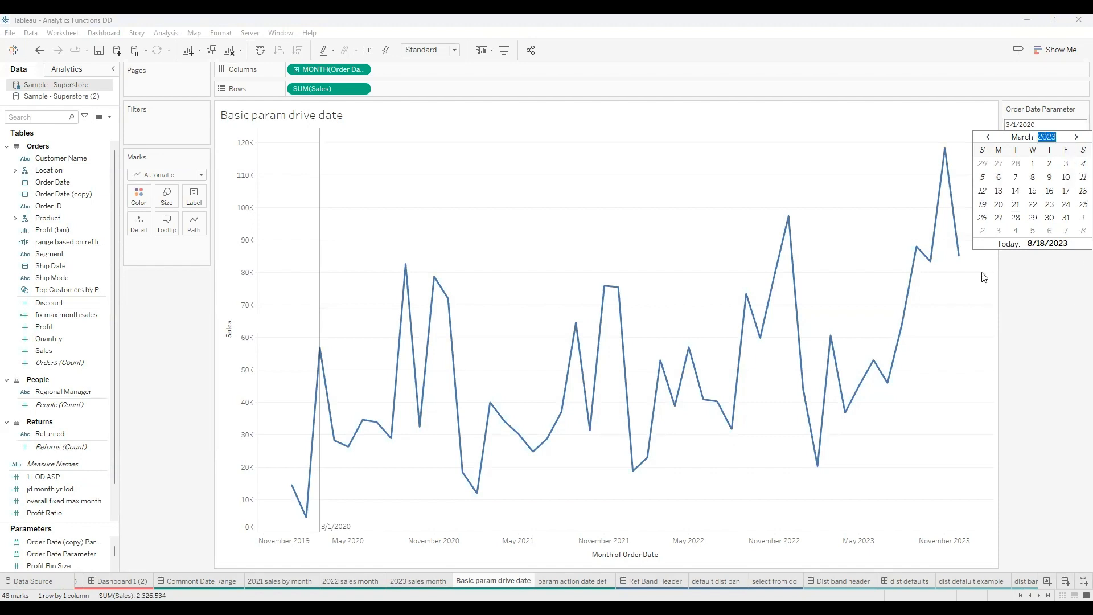
{"action": "left_click", "coordinate": [905, 293]}
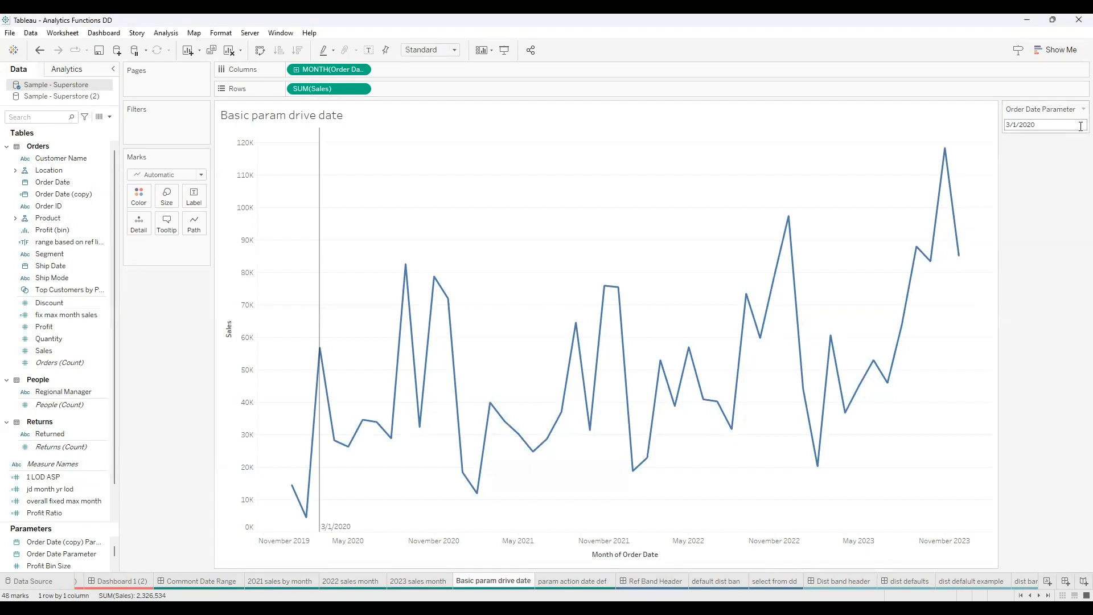
Step: Set the Order Date Parameter to 7/16/2020
{"action": "left_click", "coordinate": [1080, 125]}
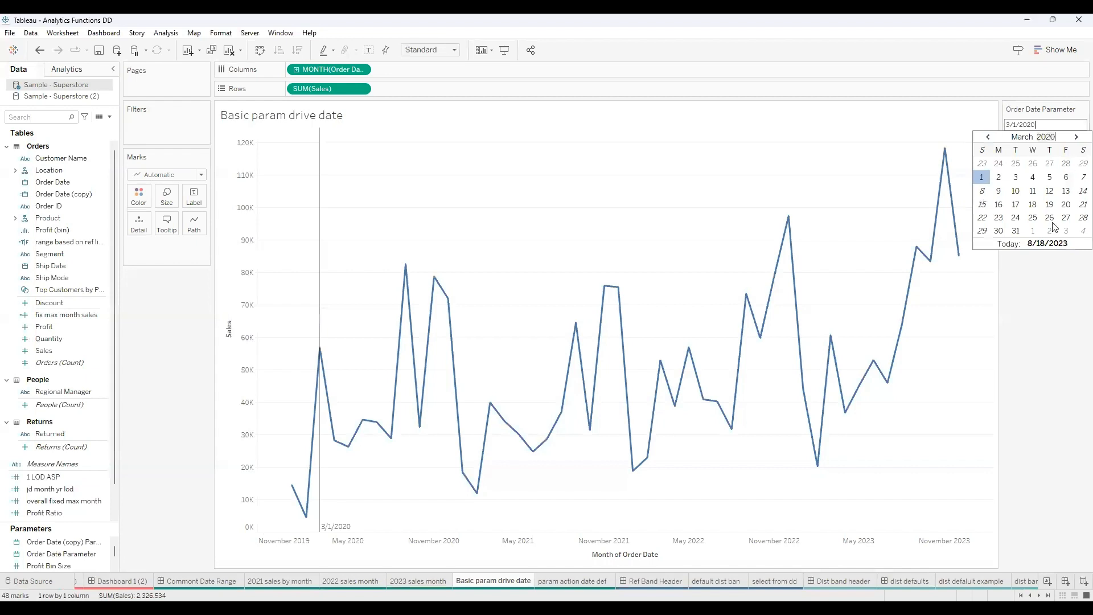
{"action": "left_click", "coordinate": [1076, 137]}
{"action": "left_click", "coordinate": [1076, 137]}
{"action": "left_click", "coordinate": [1076, 137]}
{"action": "left_click", "coordinate": [1076, 137]}
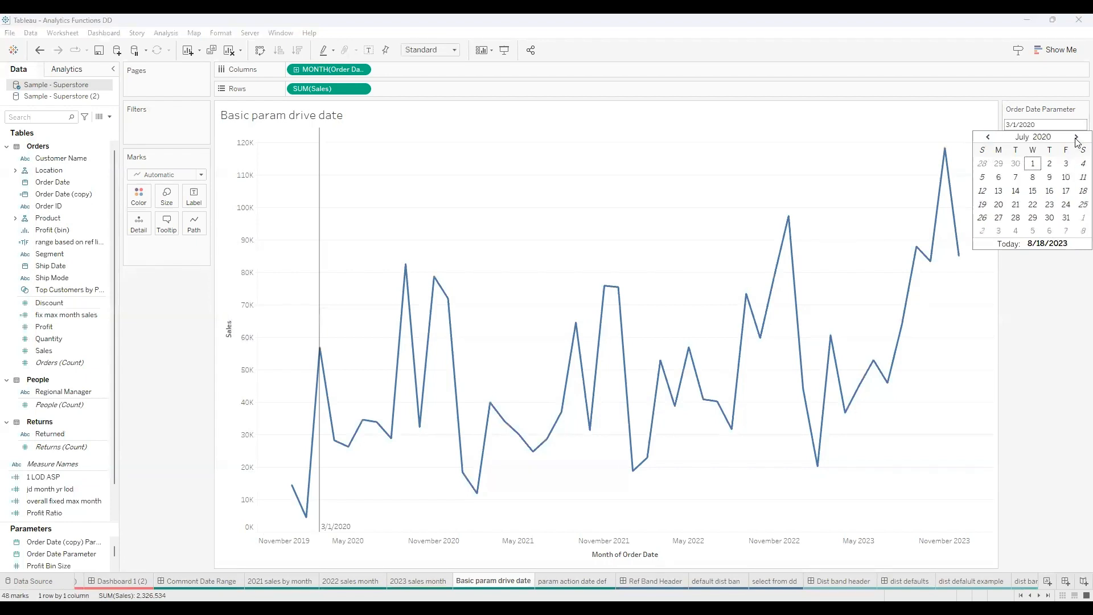
{"action": "left_click", "coordinate": [1049, 192]}
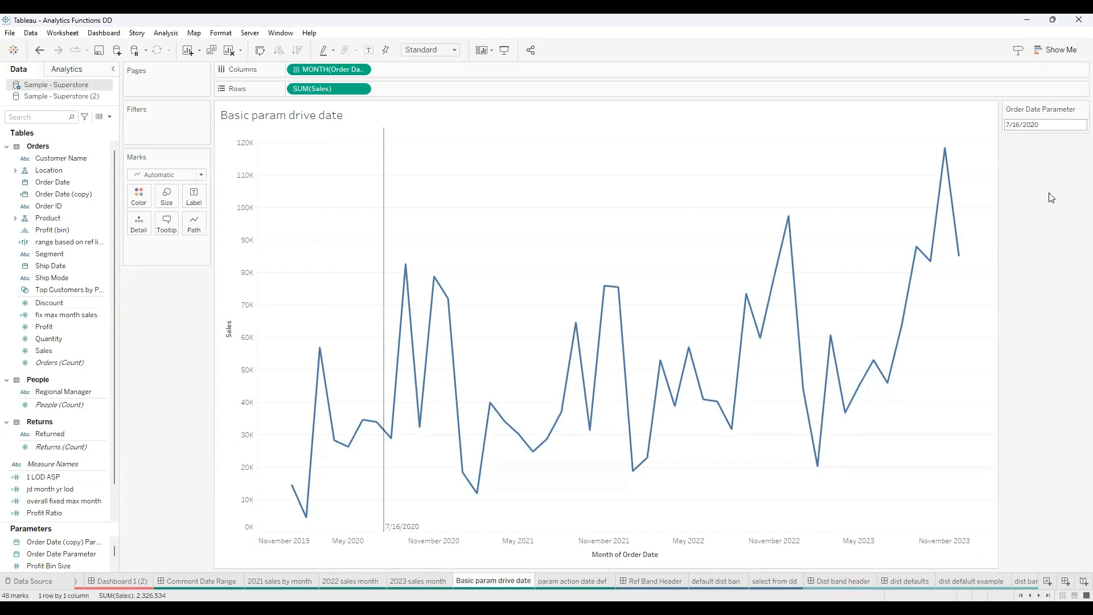
Step: Set the Order Date Parameter to 11/26/2020
{"action": "left_click", "coordinate": [1080, 126]}
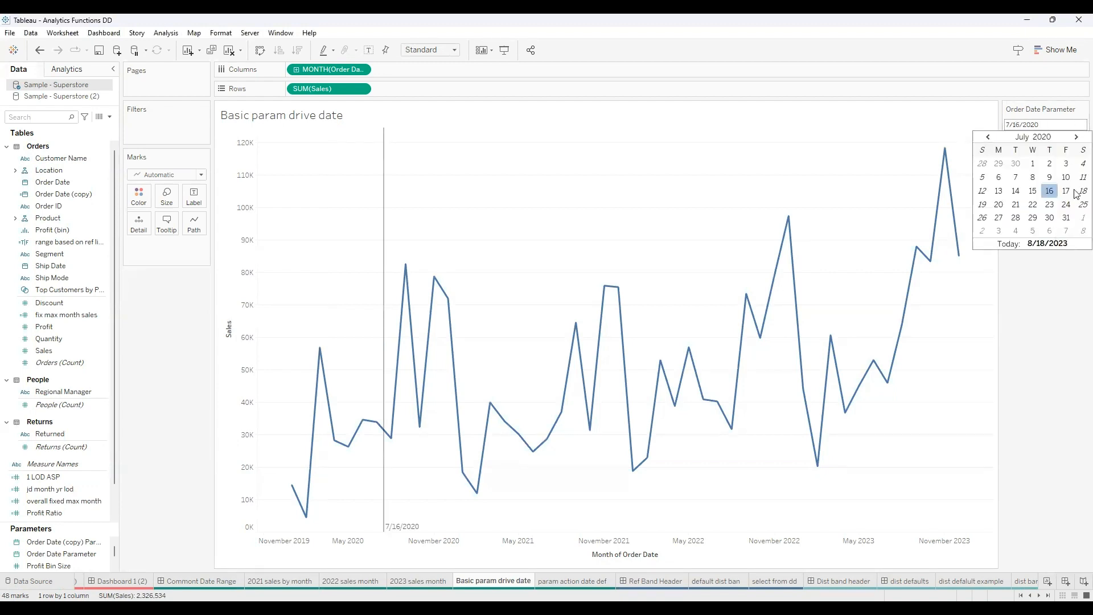
{"action": "left_click", "coordinate": [1076, 138]}
{"action": "left_click", "coordinate": [1076, 138]}
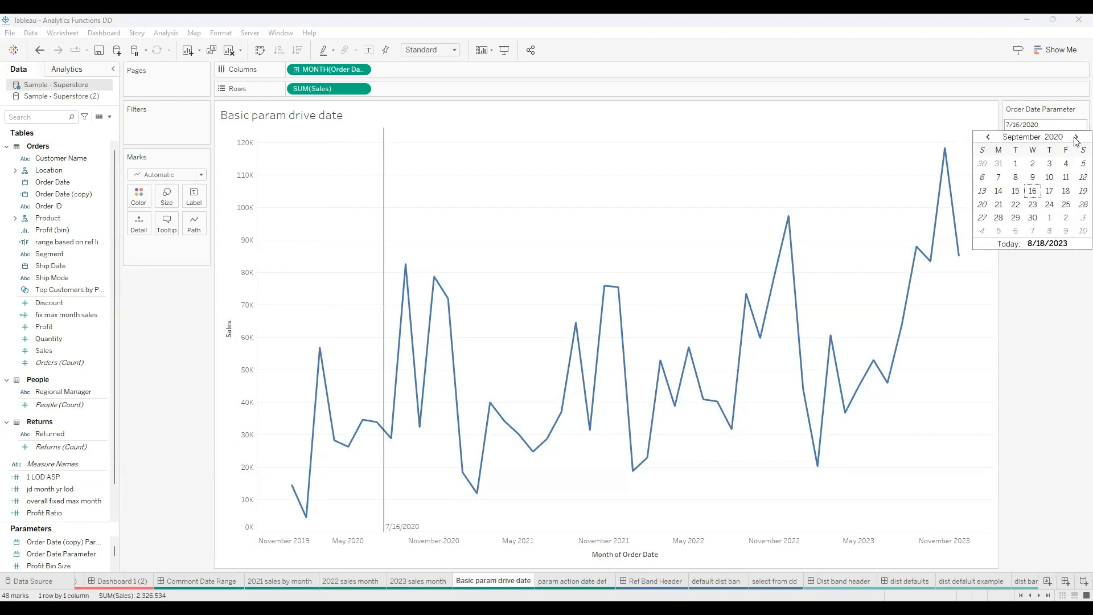
{"action": "left_click", "coordinate": [1077, 137]}
{"action": "left_click", "coordinate": [1077, 137]}
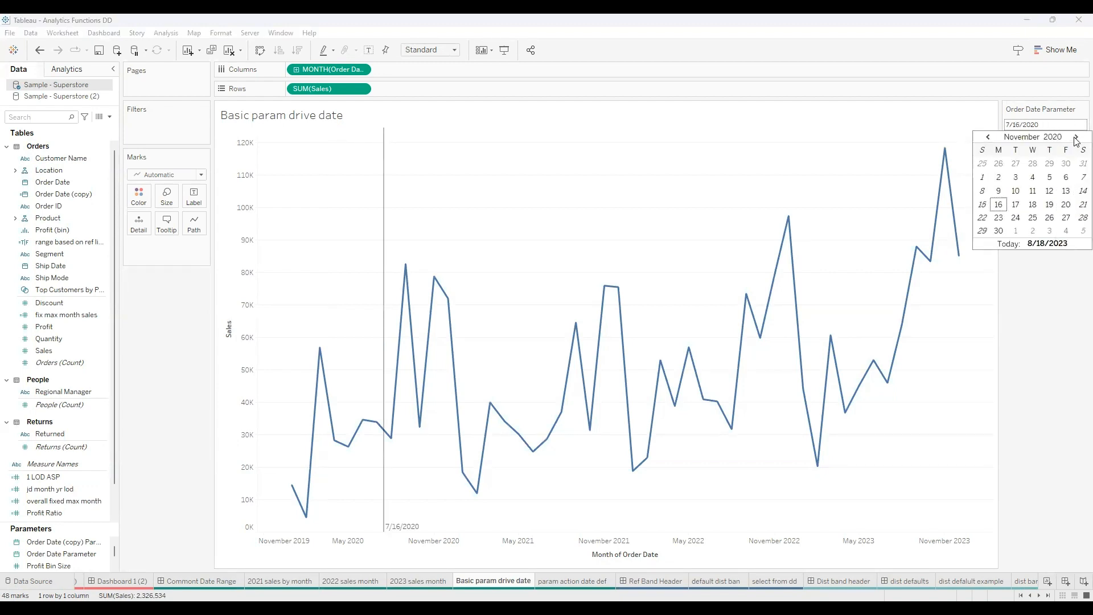
{"action": "left_click", "coordinate": [1050, 219]}
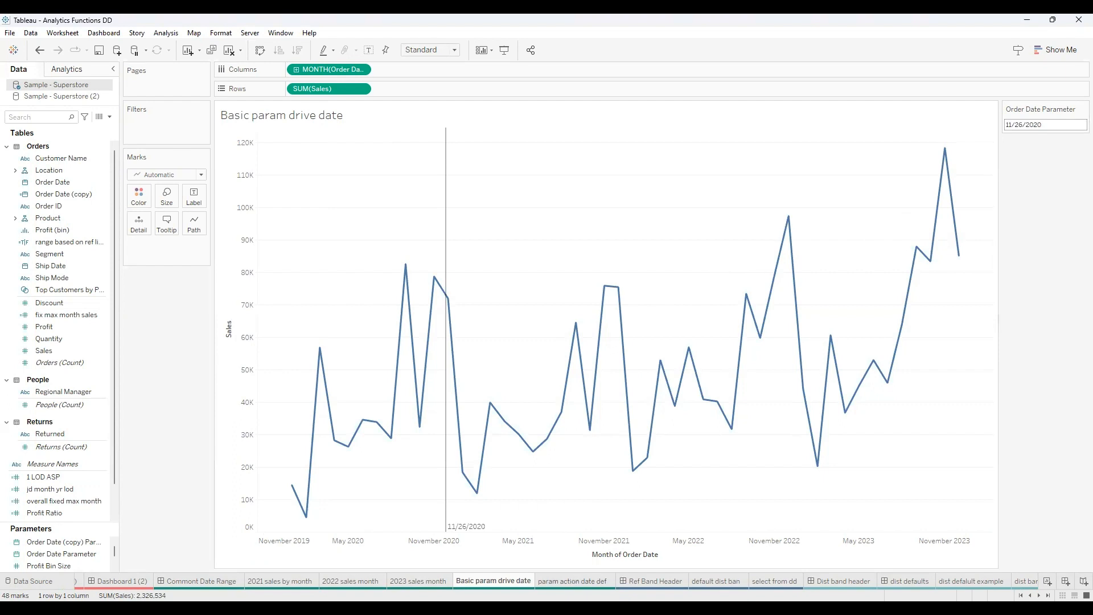
Step: Review the hover parameter action on the param action date def sheet, including its Order Date Parameter target and source field, keeping its settings
{"action": "double_click", "coordinate": [572, 581]}
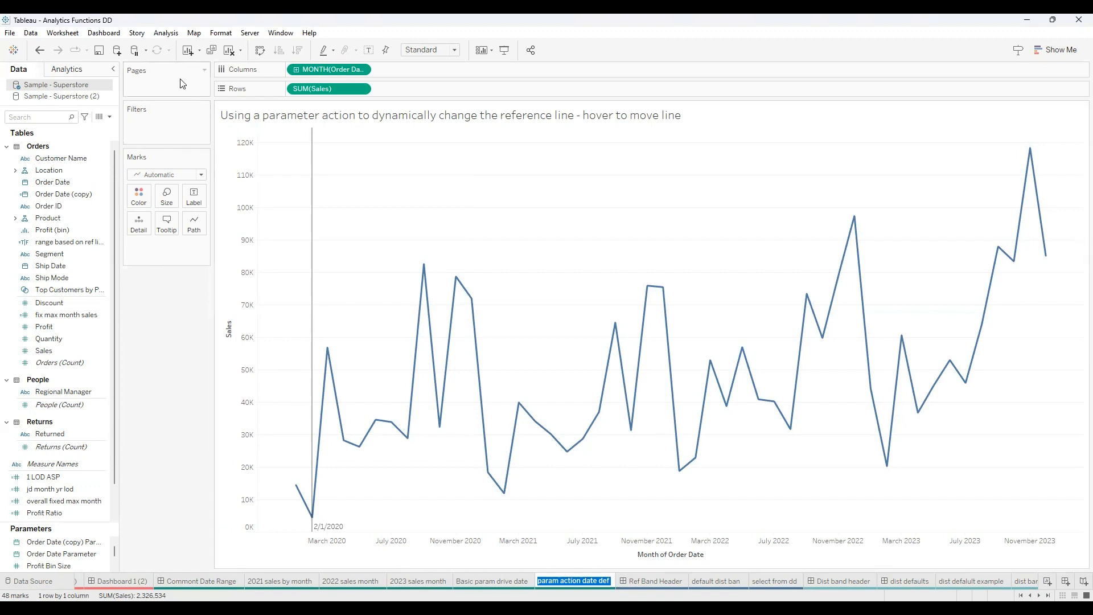
{"action": "left_click", "coordinate": [70, 34]}
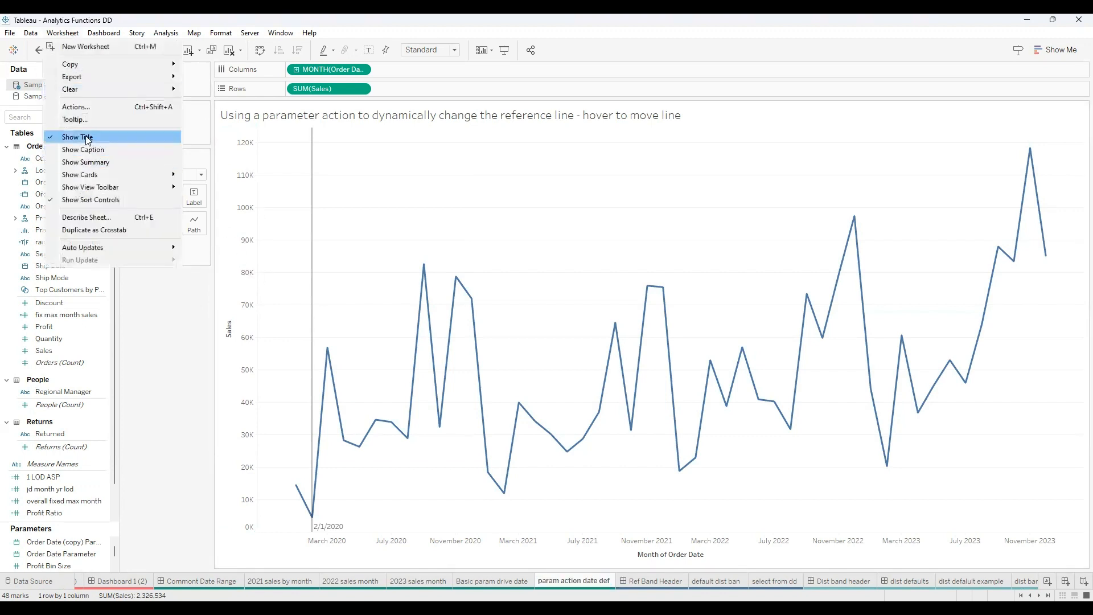
{"action": "left_click", "coordinate": [78, 108]}
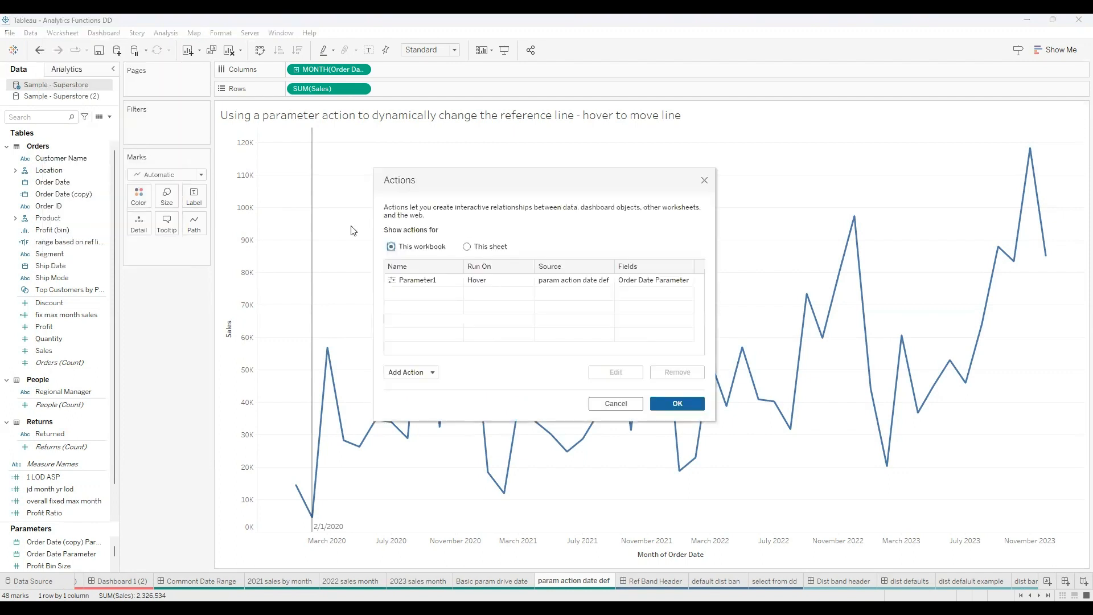
{"action": "left_click", "coordinate": [418, 281]}
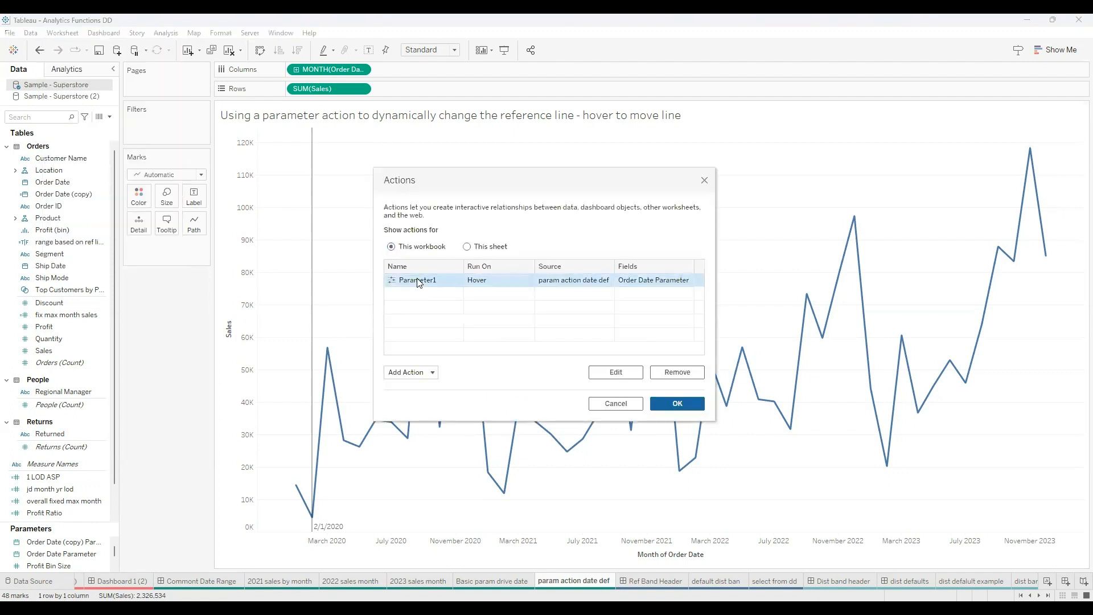
{"action": "left_click", "coordinate": [618, 372]}
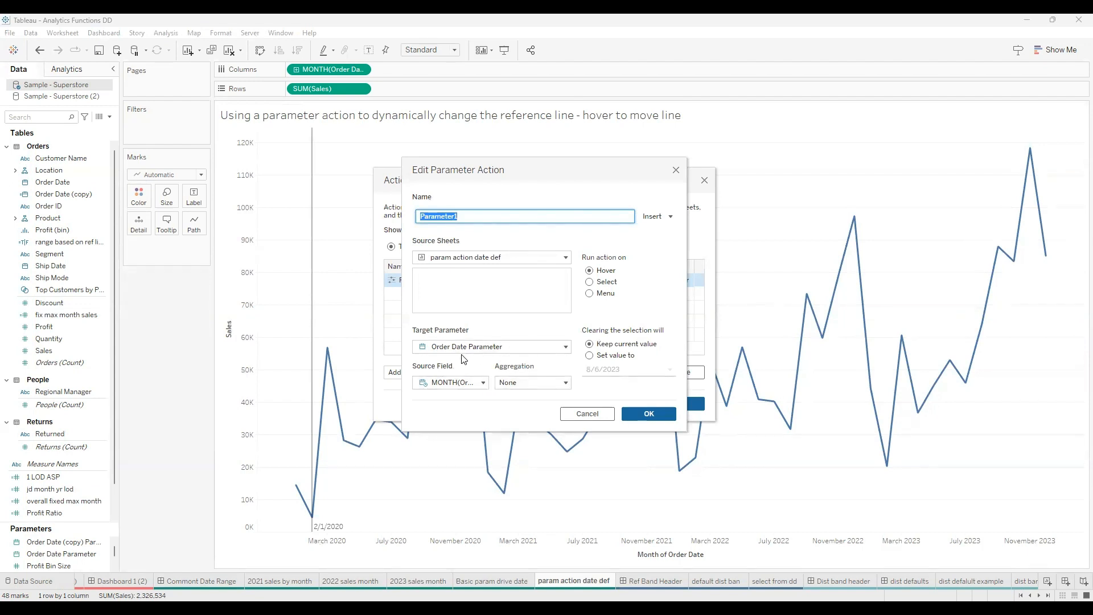
{"action": "left_click", "coordinate": [483, 384]}
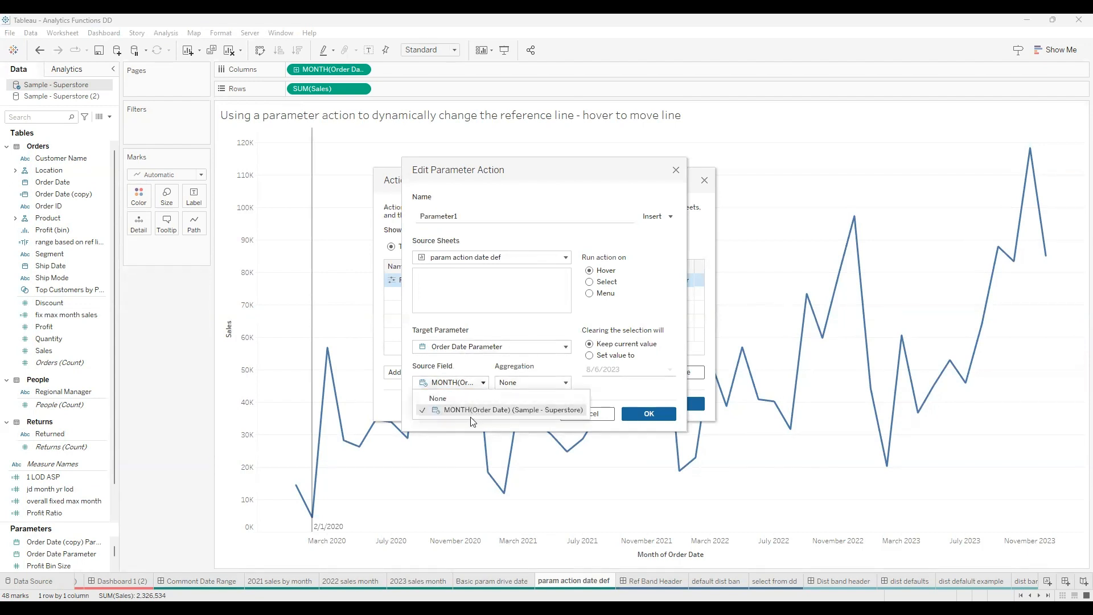
{"action": "left_click", "coordinate": [512, 319]}
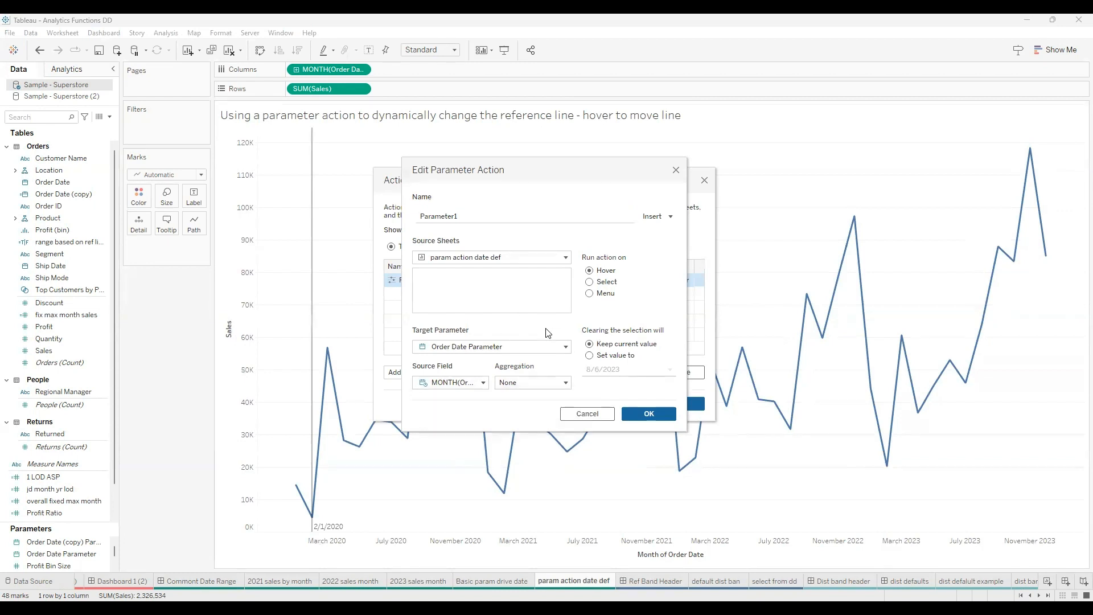
{"action": "left_click", "coordinate": [658, 414]}
{"action": "left_click", "coordinate": [671, 411]}
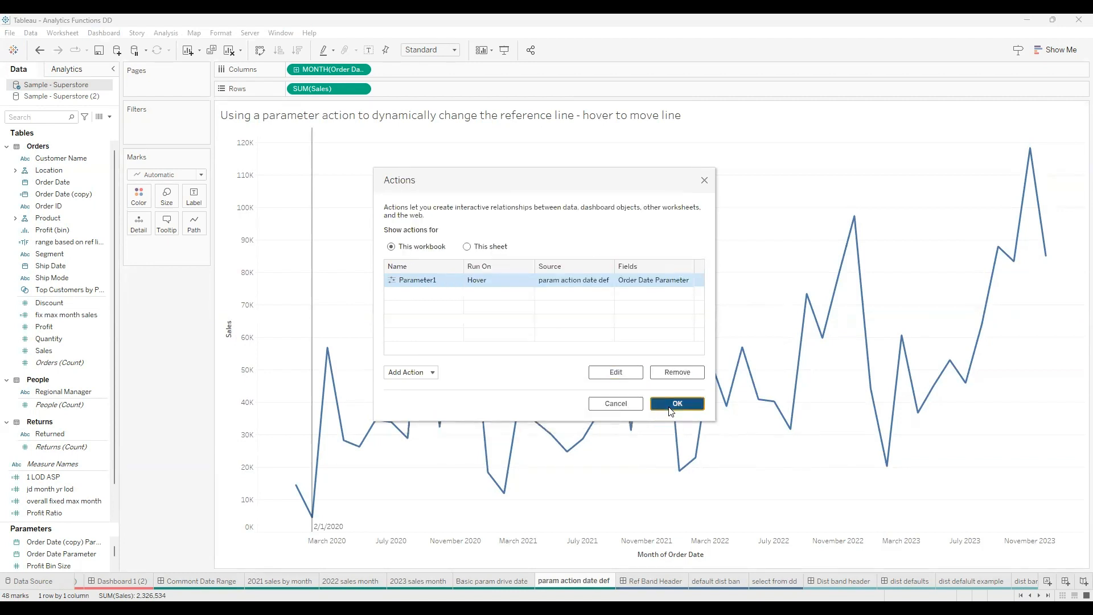
Step: Use the parameter action to move the date reference line to 3/1/2023, and add Profit to Rows after Sales
{"action": "mouse_move", "coordinate": [649, 289]}
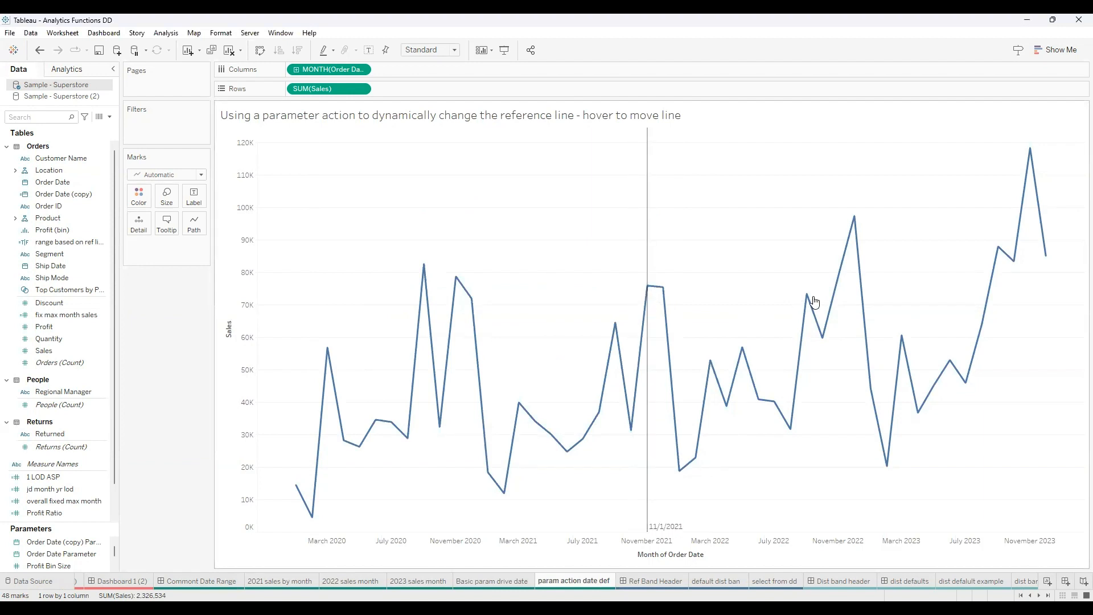
{"action": "mouse_move", "coordinate": [854, 238]}
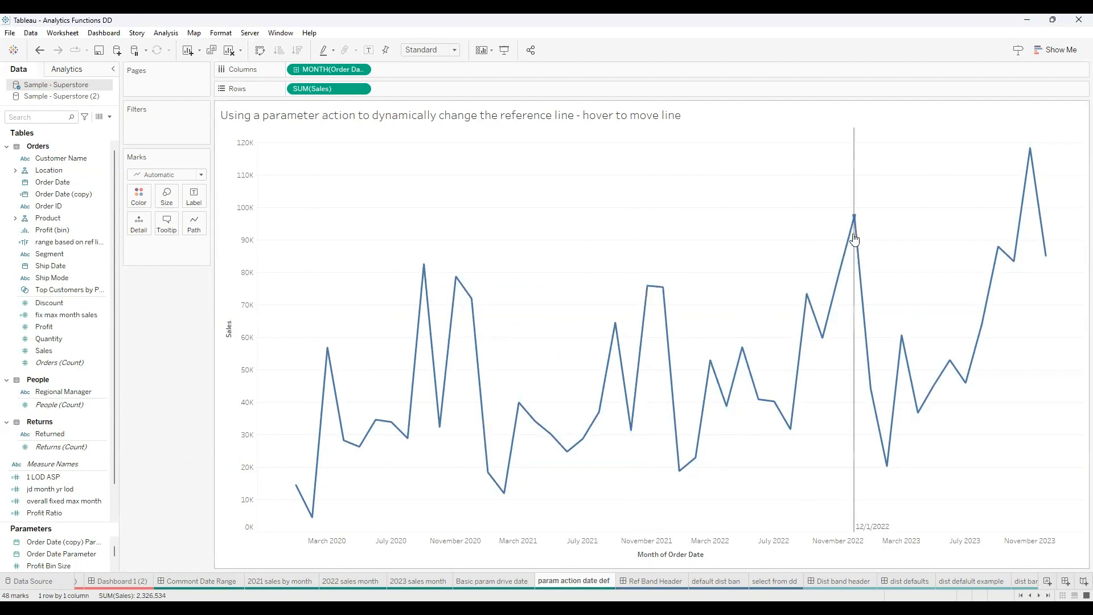
{"action": "mouse_move", "coordinate": [898, 367]}
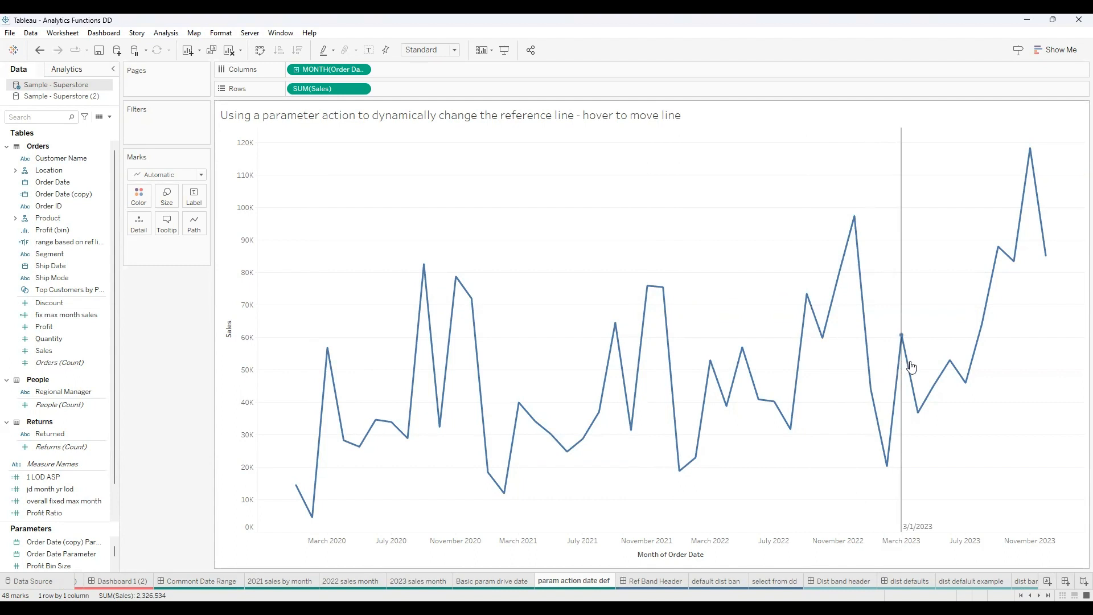
{"action": "mouse_move", "coordinate": [943, 383]}
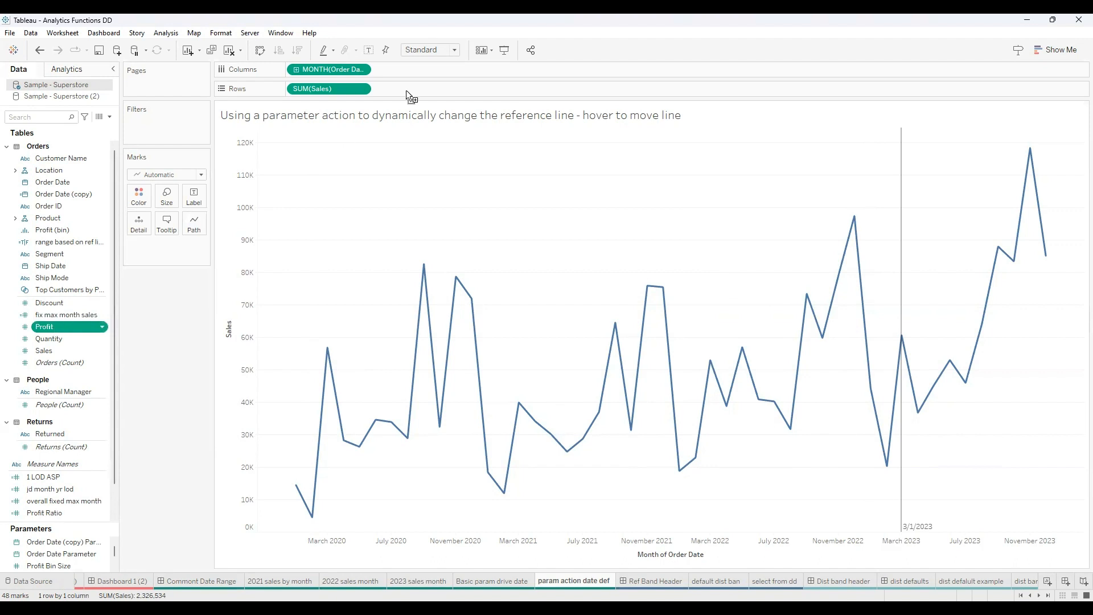
{"action": "left_click_drag", "start_coordinate": [411, 89], "coordinate": [411, 89]}
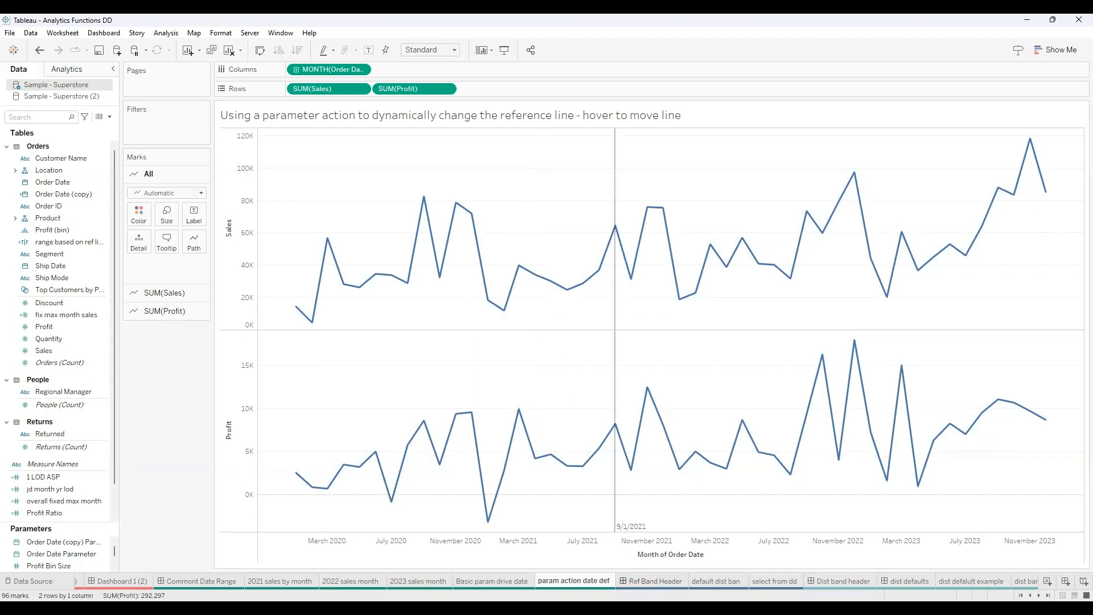
Step: Pass the Ref Band Header dashboard and open the settings of the reference band on the default dist ban sheet for editing
{"action": "left_click", "coordinate": [641, 581]}
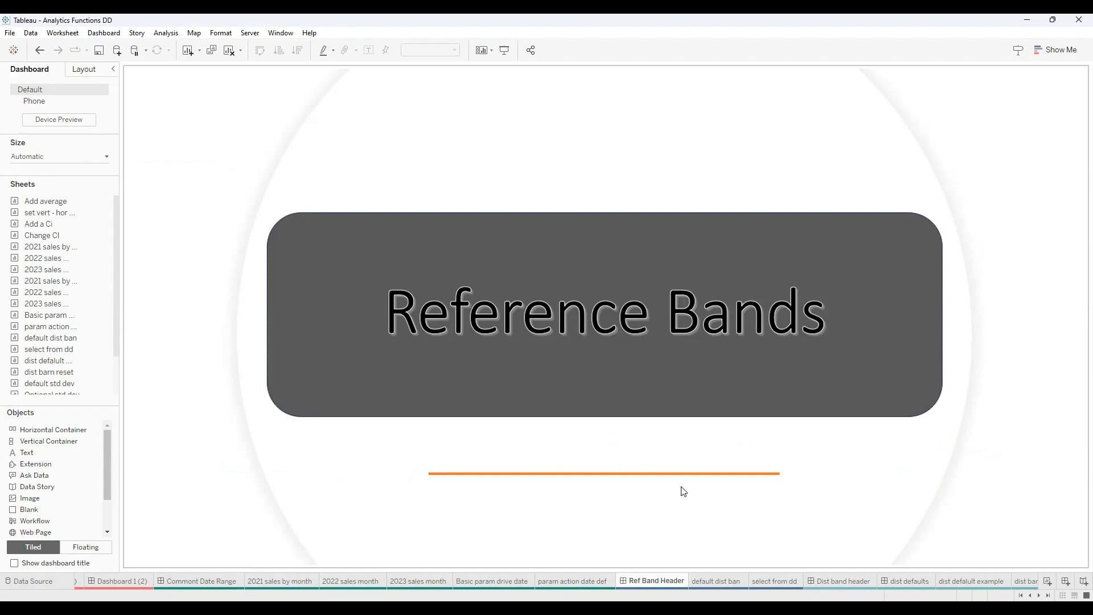
{"action": "left_click", "coordinate": [715, 580]}
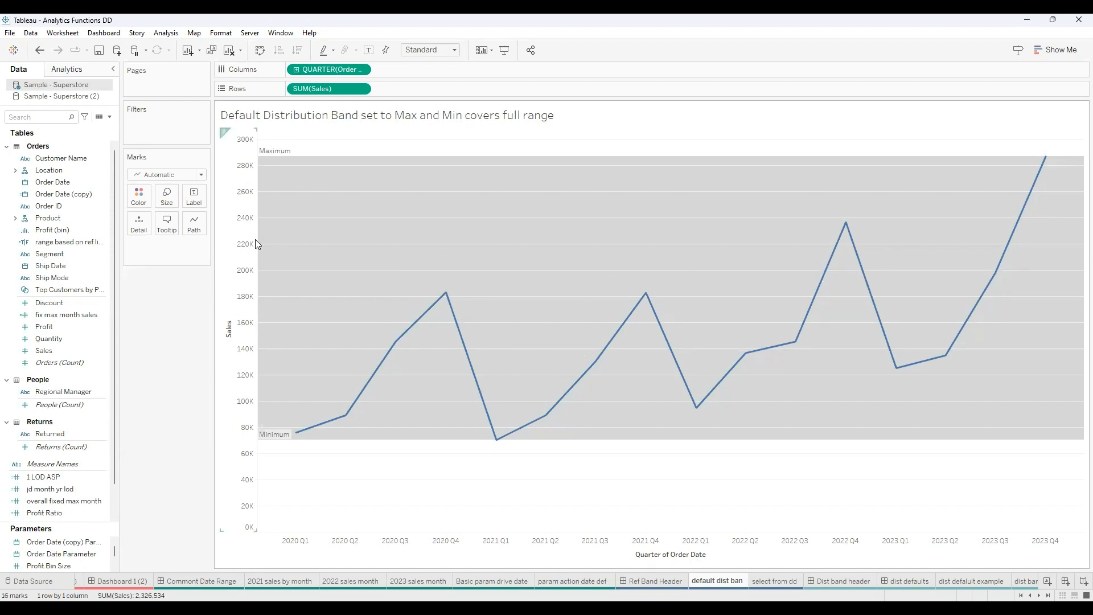
{"action": "right_click", "coordinate": [273, 158]}
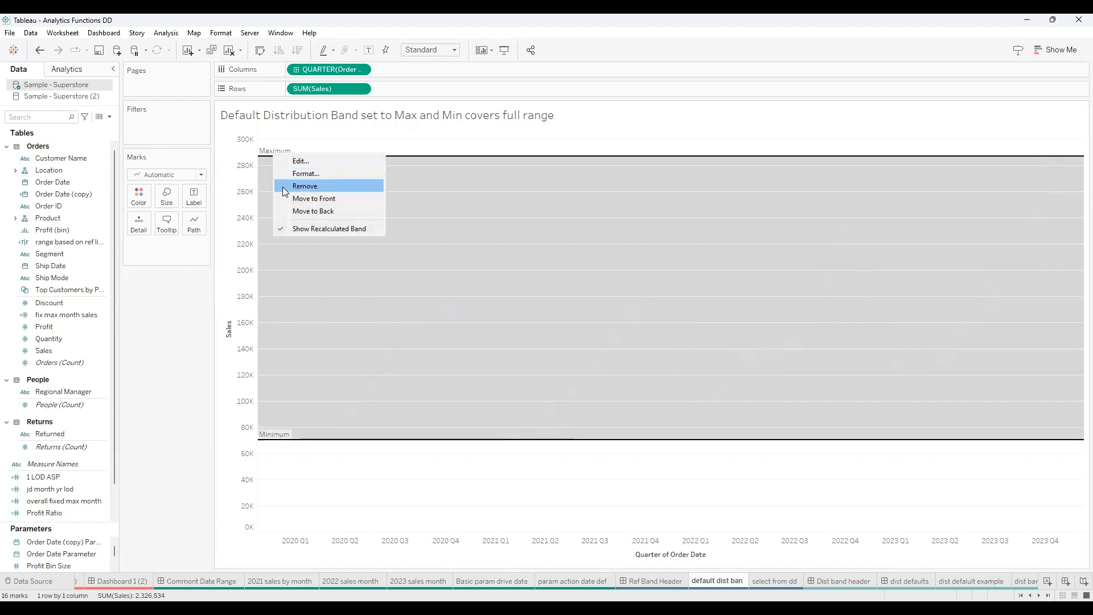
{"action": "left_click", "coordinate": [302, 162]}
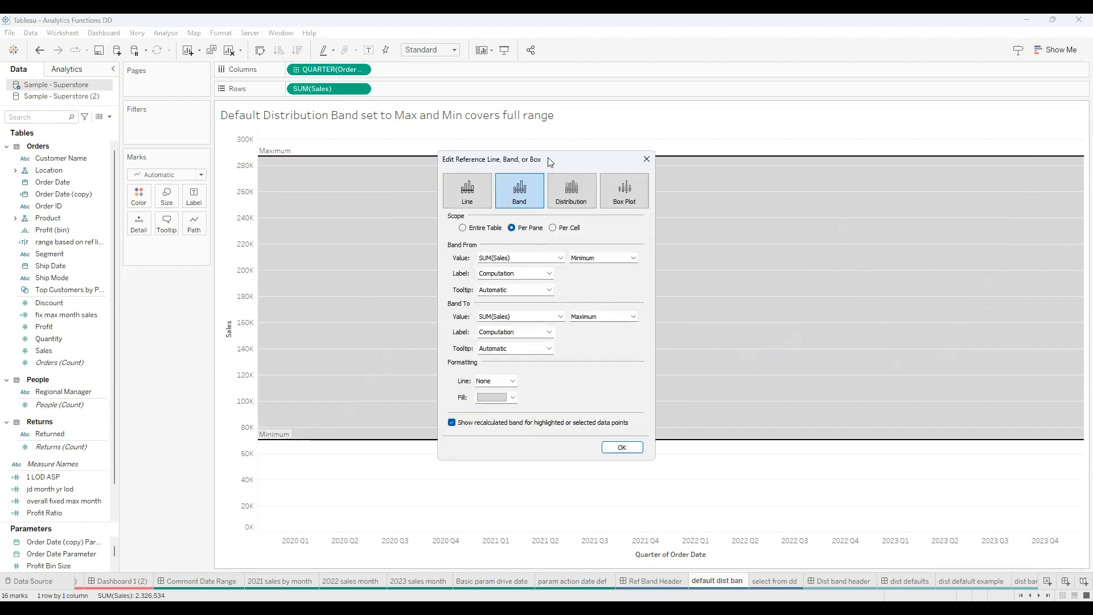
{"action": "left_click_drag", "start_coordinate": [550, 162], "coordinate": [506, 160]}
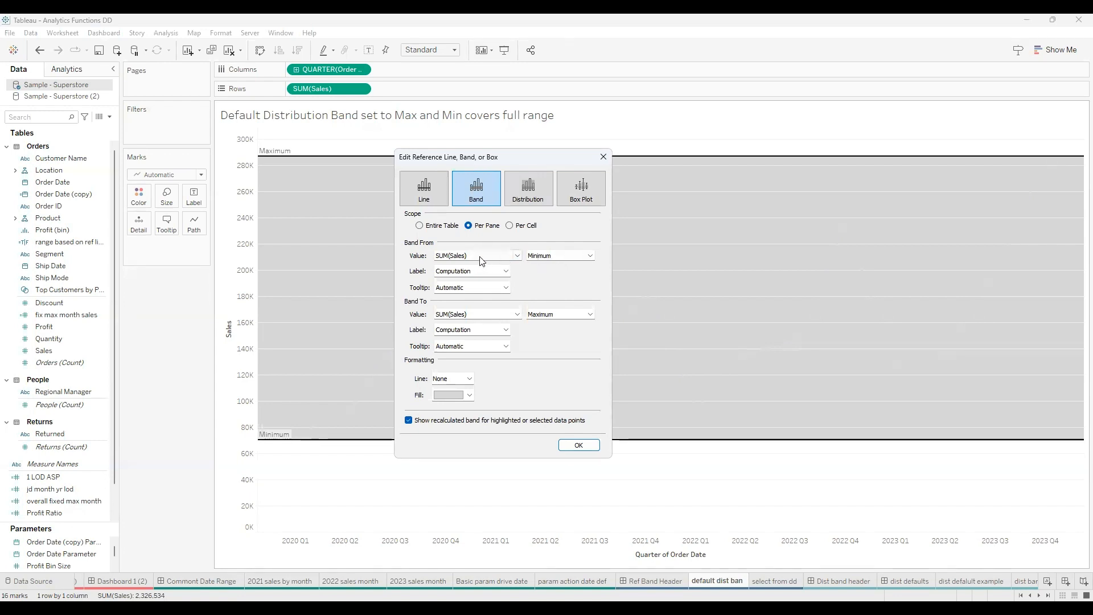
Step: Set the labels of both the Band From and Band To boundaries to Value
{"action": "left_click", "coordinate": [589, 255]}
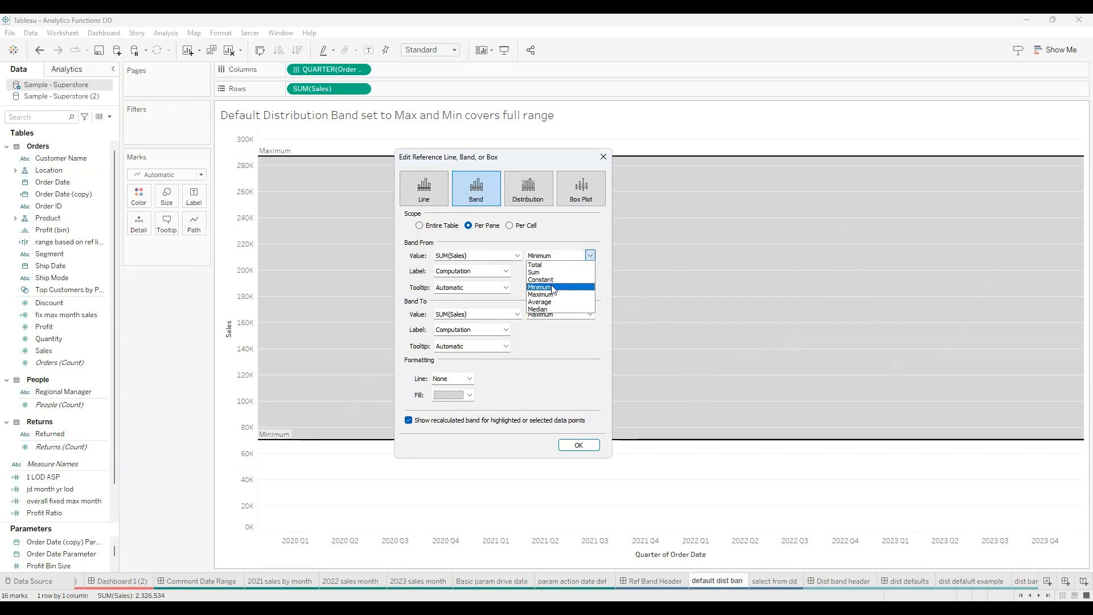
{"action": "left_click", "coordinate": [481, 270]}
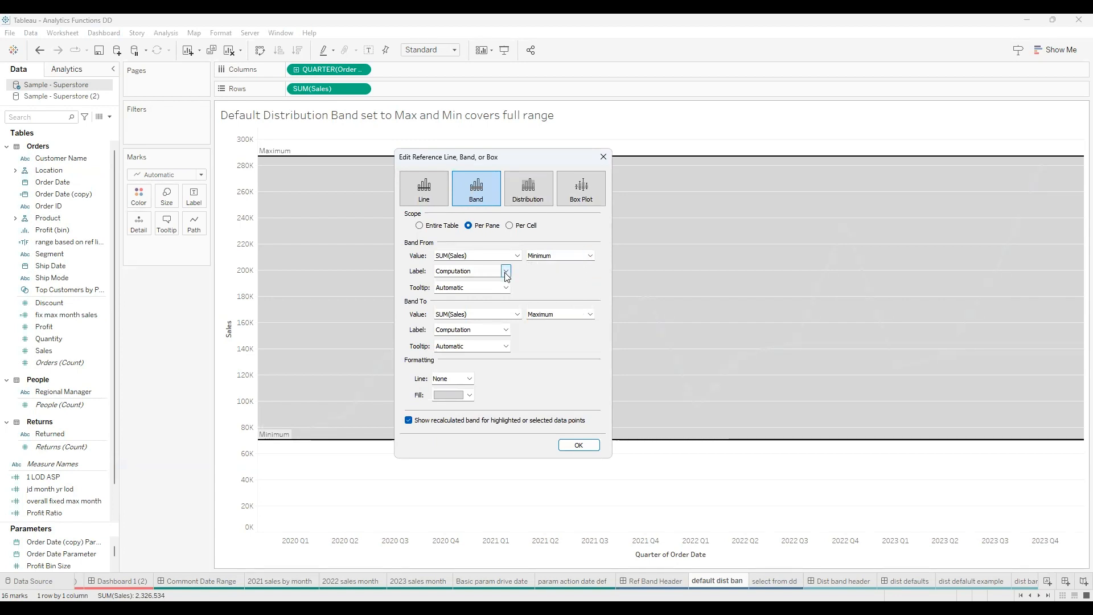
{"action": "left_click", "coordinate": [505, 271]}
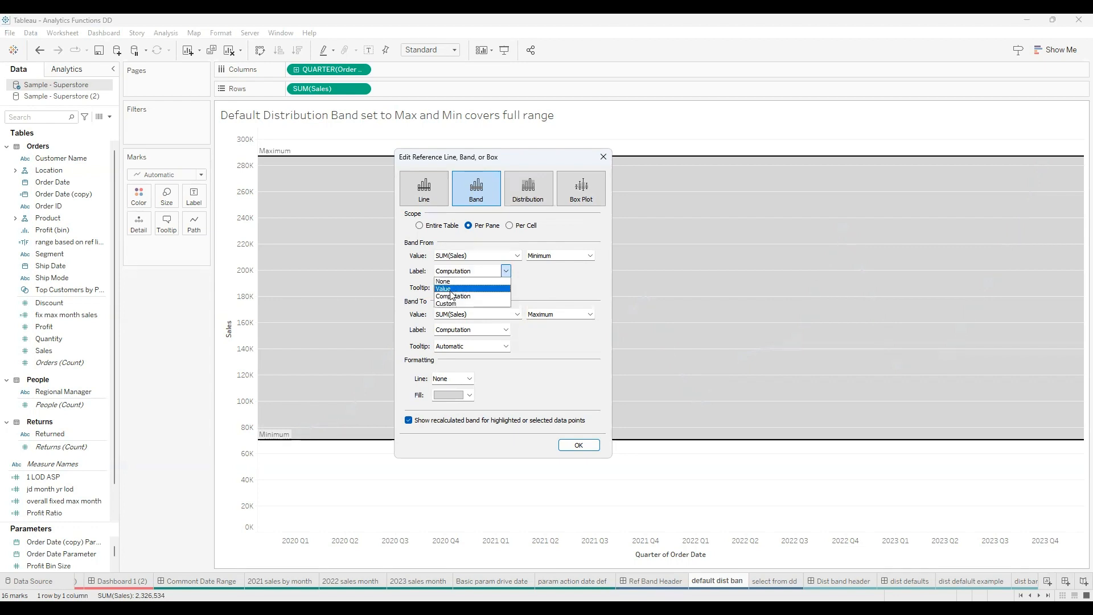
{"action": "left_click", "coordinate": [451, 289]}
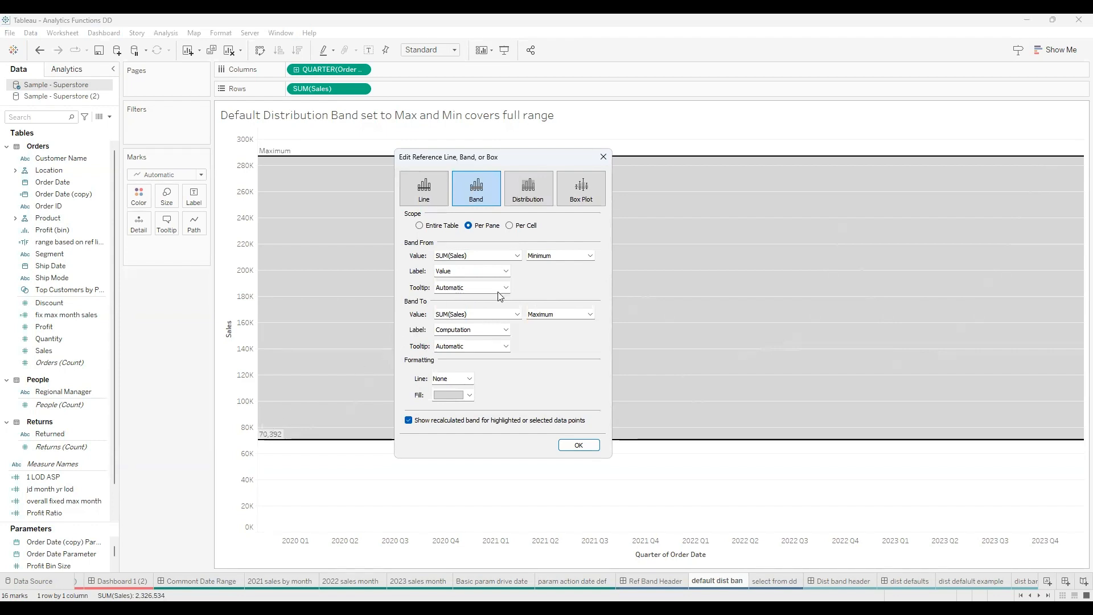
{"action": "left_click", "coordinate": [518, 314]}
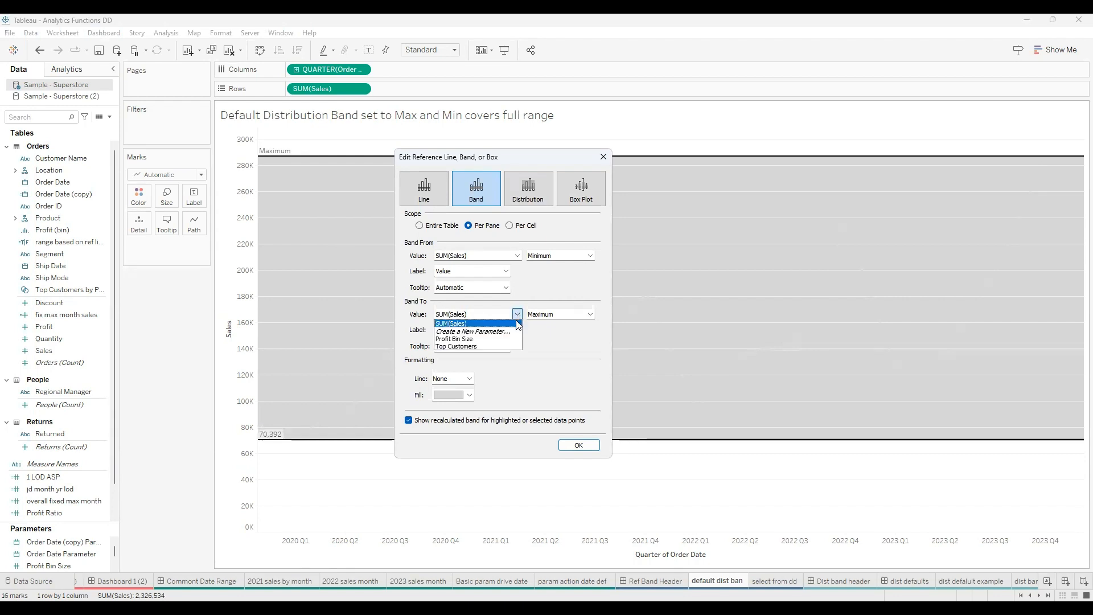
{"action": "left_click", "coordinate": [560, 333]}
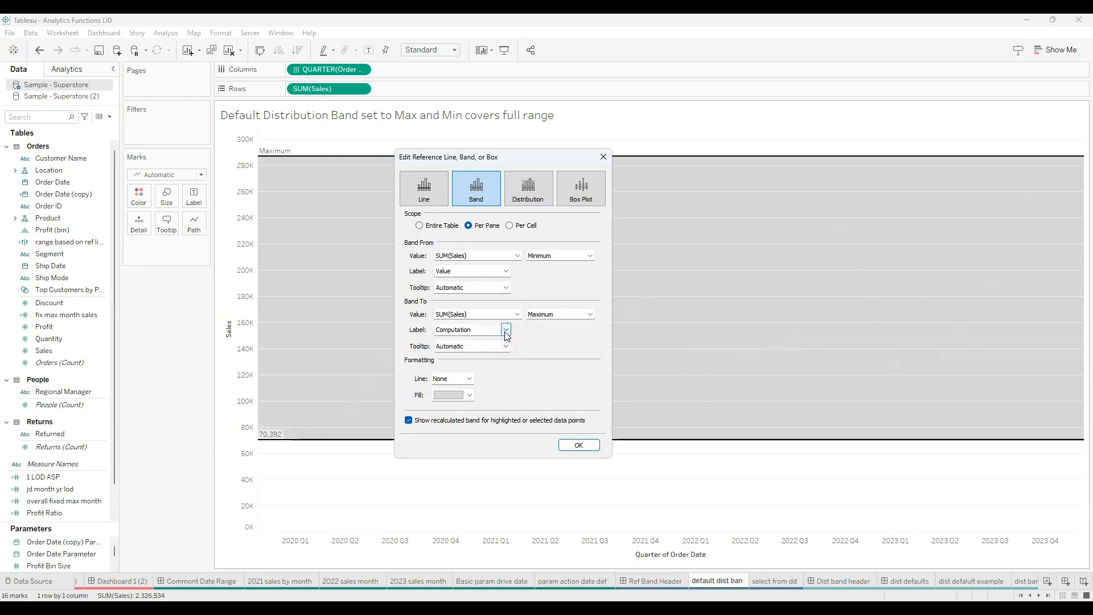
{"action": "left_click", "coordinate": [506, 331]}
{"action": "left_click", "coordinate": [455, 347]}
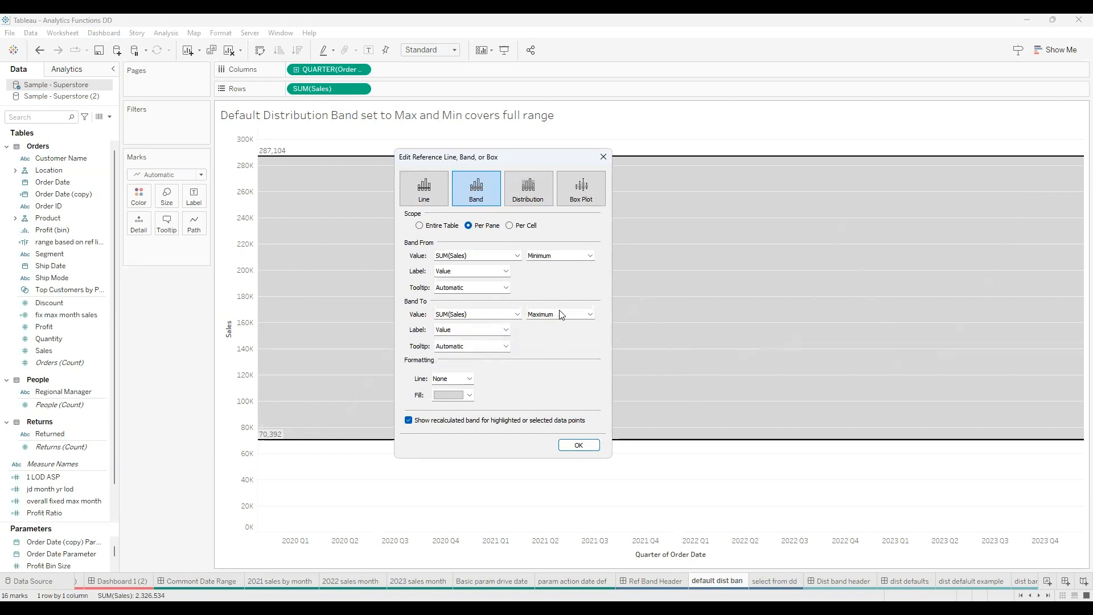
Step: Make the band start from the Average of SUM(Sales) and apply the band settings
{"action": "left_click", "coordinate": [589, 258]}
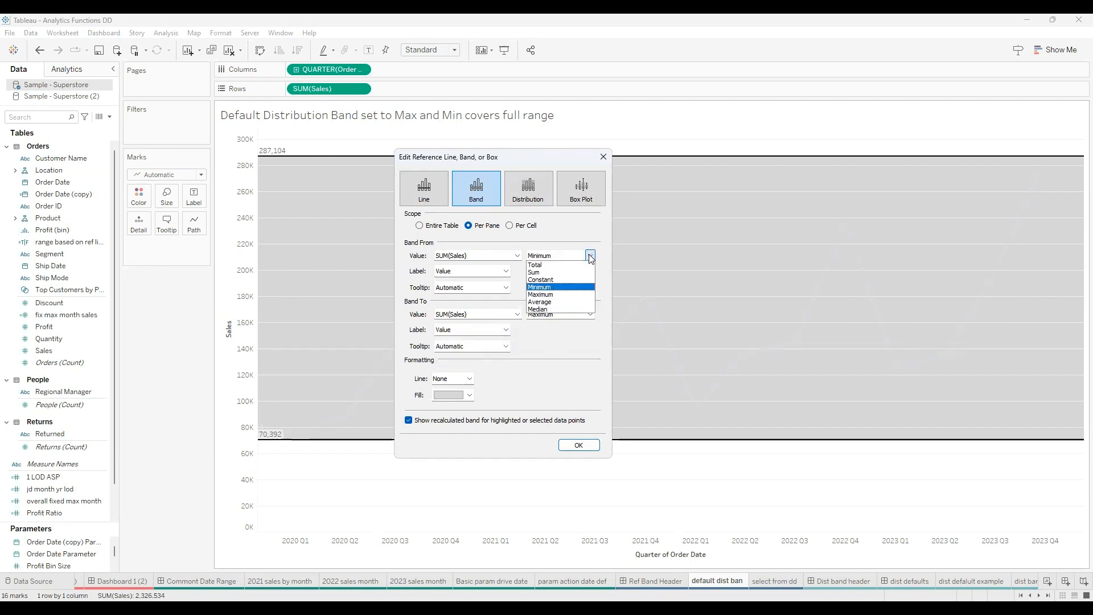
{"action": "left_click", "coordinate": [545, 302]}
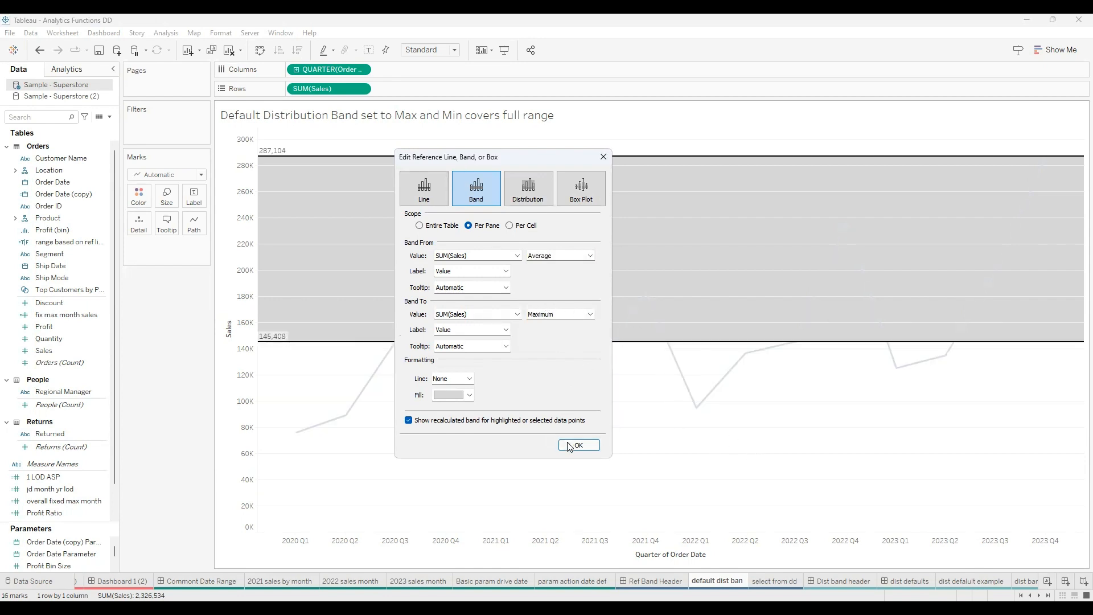
{"action": "key", "text": "Return"}
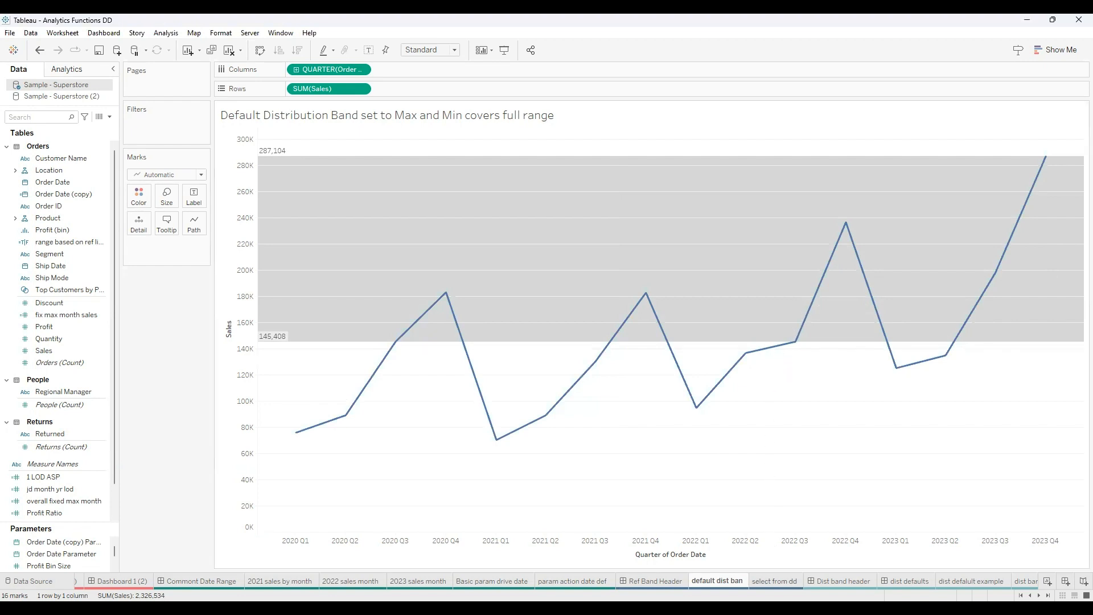
Step: Fill the Maximum-to-Average band on the select from dd sheet with a pale blue-grey, and open the Dist band header dashboard
{"action": "left_click", "coordinate": [774, 580]}
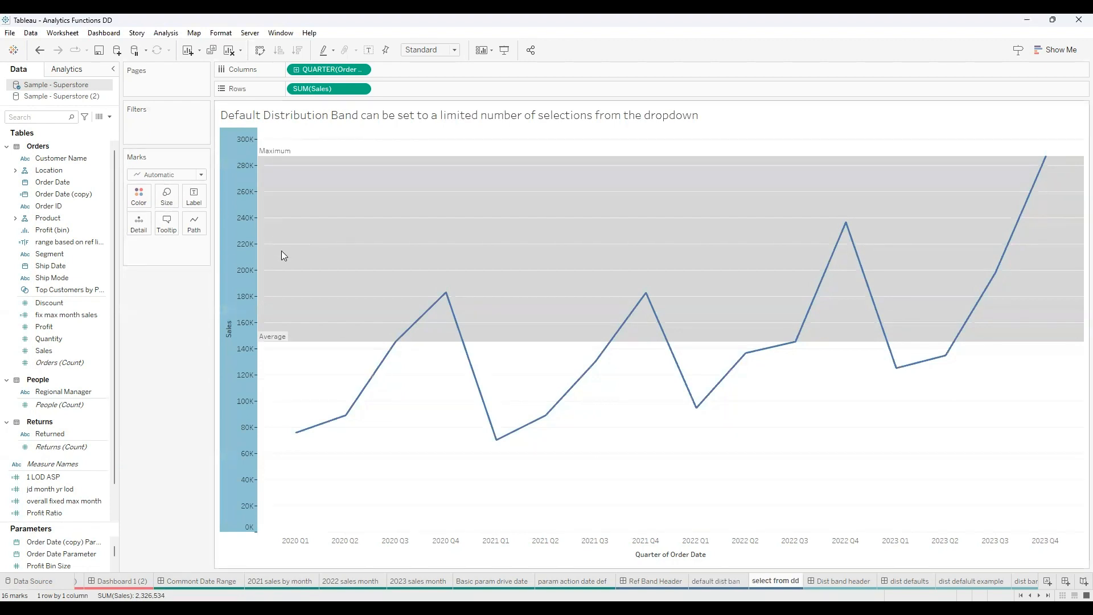
{"action": "right_click", "coordinate": [273, 337]}
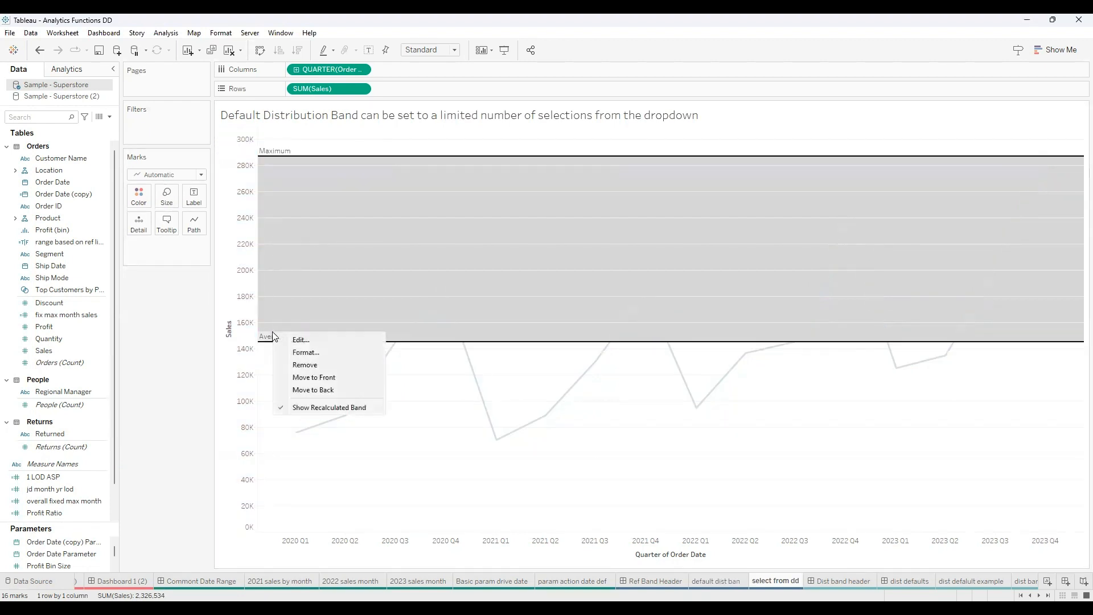
{"action": "left_click", "coordinate": [344, 337]}
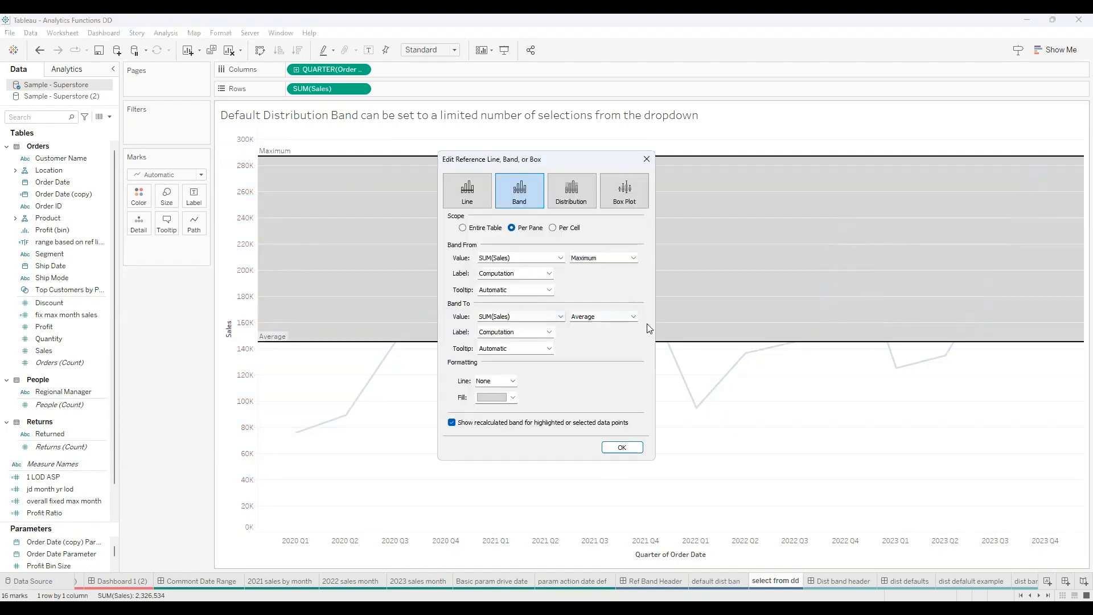
{"action": "left_click", "coordinate": [513, 398]}
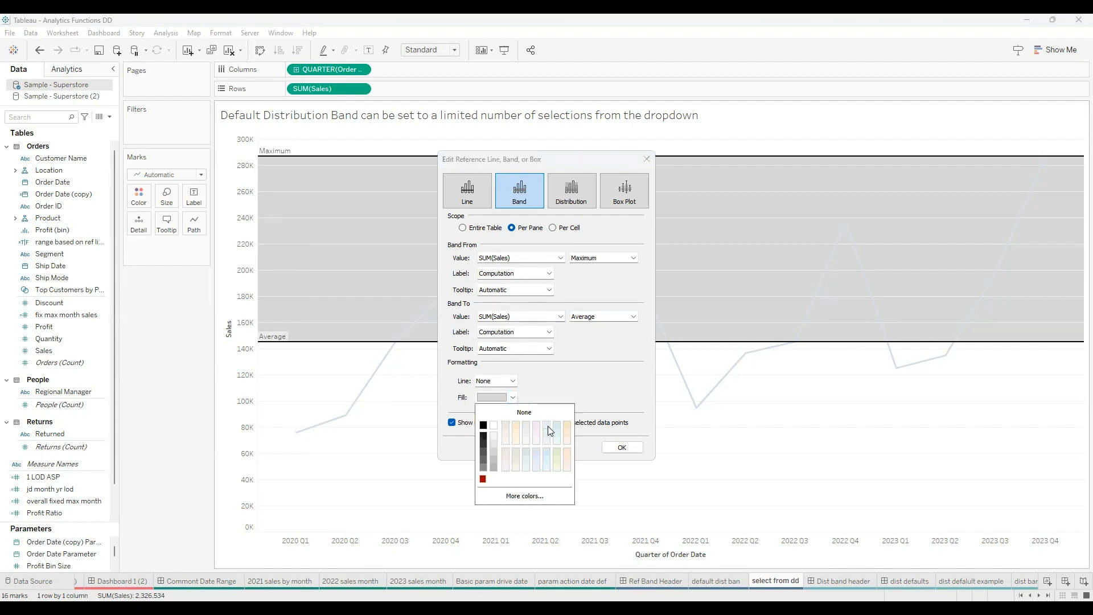
{"action": "left_click", "coordinate": [547, 426]}
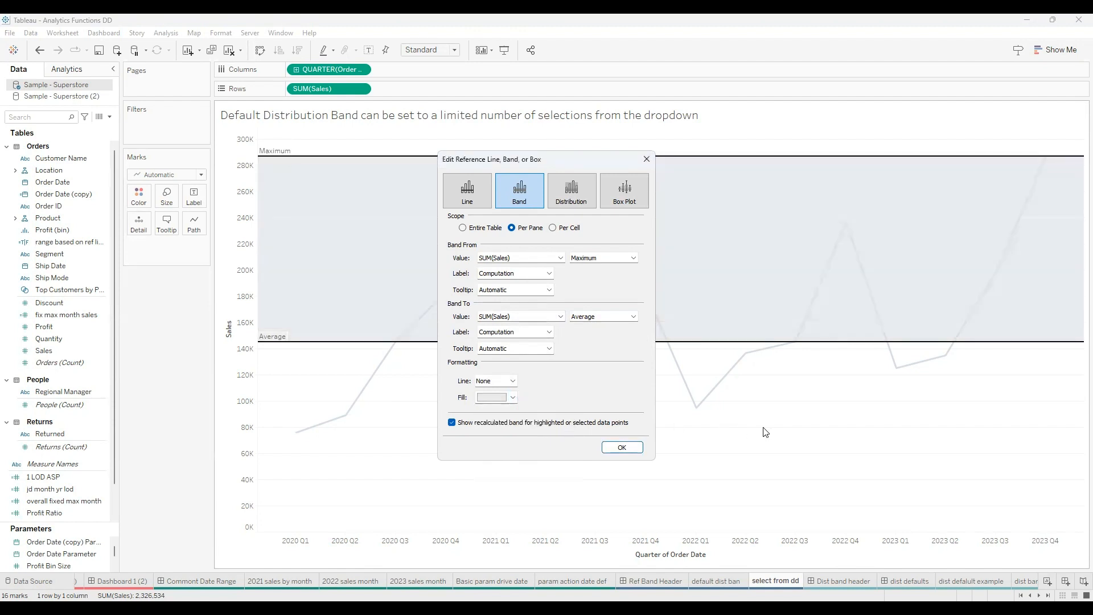
{"action": "left_click", "coordinate": [626, 448]}
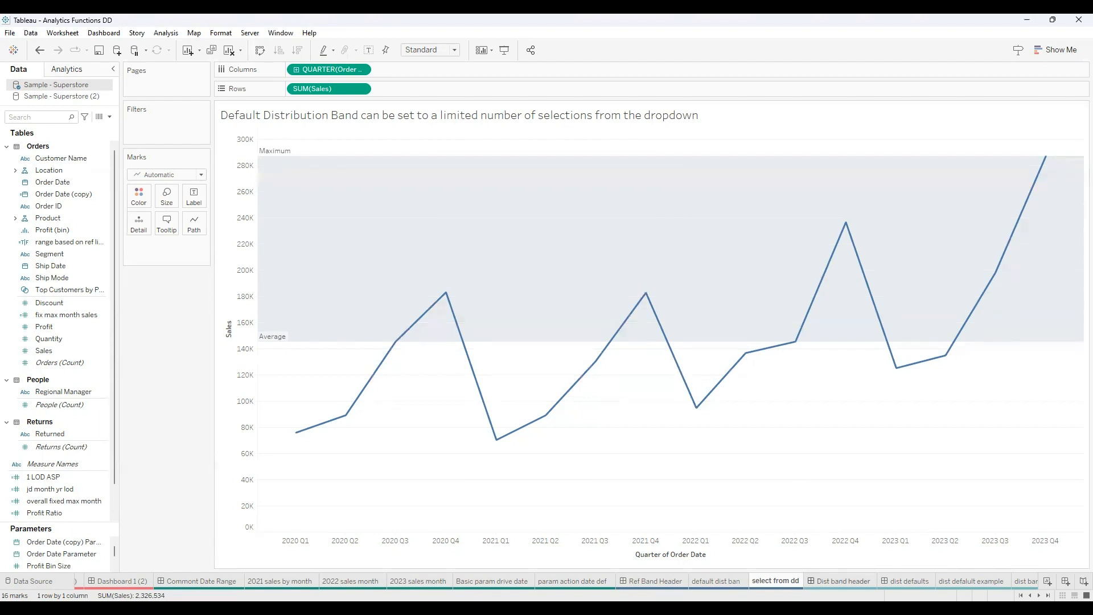
{"action": "key", "text": "ctrl+Tab"}
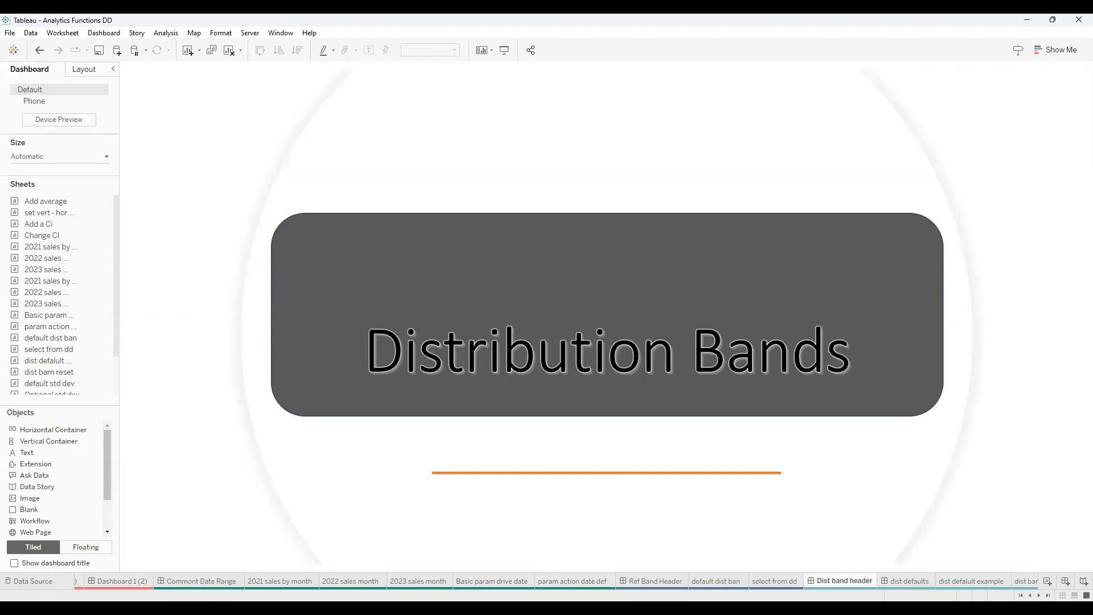
Step: View the dist defaults dashboard and open the dist defalult example sheet
{"action": "key", "text": "ctrl+Tab"}
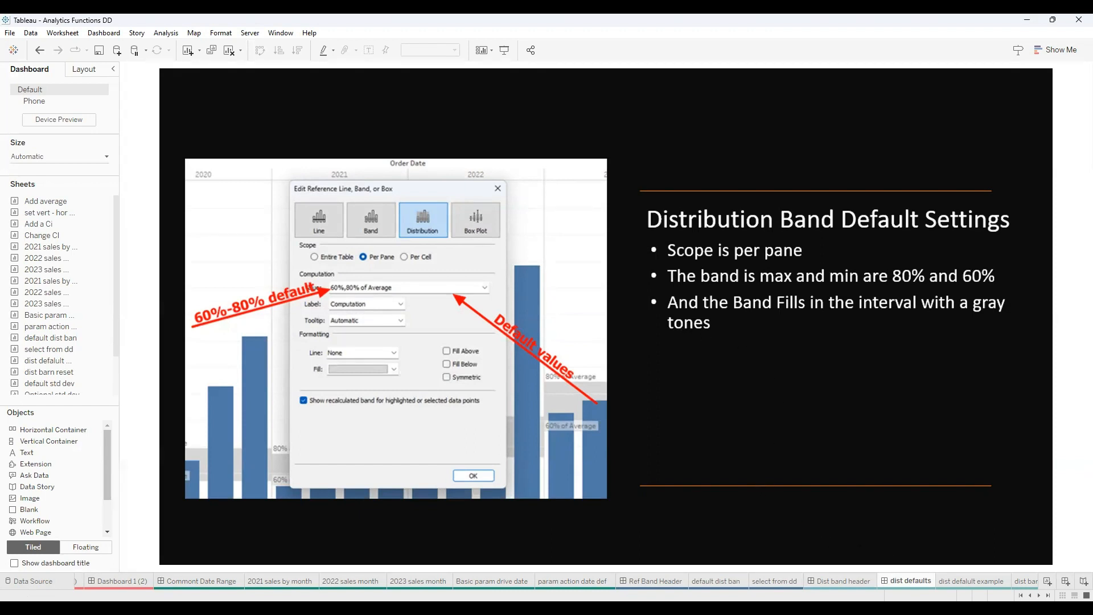
{"action": "scroll", "coordinate": [546, 580], "scroll_direction": "right", "scroll_amount": 5}
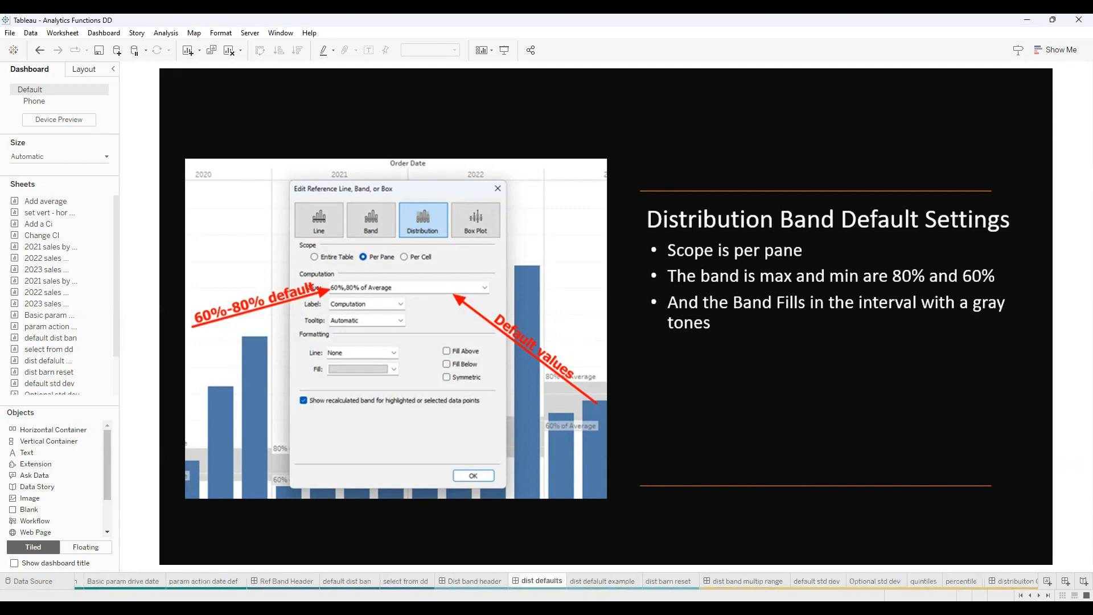
{"action": "left_click", "coordinate": [604, 581]}
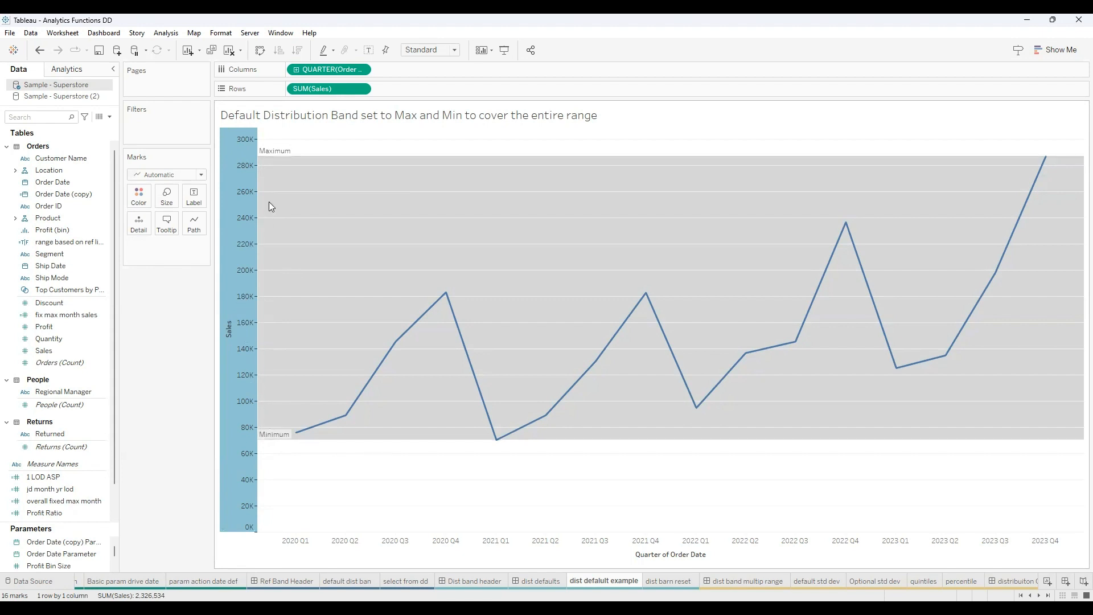
Step: Convert the Minimum-to-Maximum reference band on the quarterly sales chart to a Distribution band and apply it
{"action": "left_click", "coordinate": [274, 153]}
{"action": "right_click", "coordinate": [273, 153]}
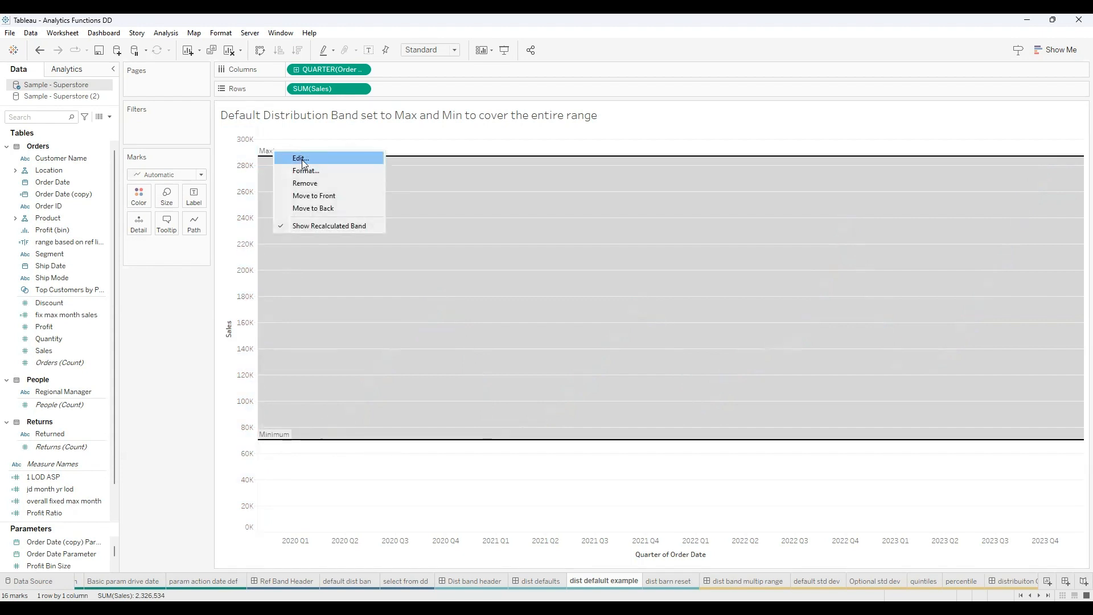
{"action": "left_click", "coordinate": [302, 160]}
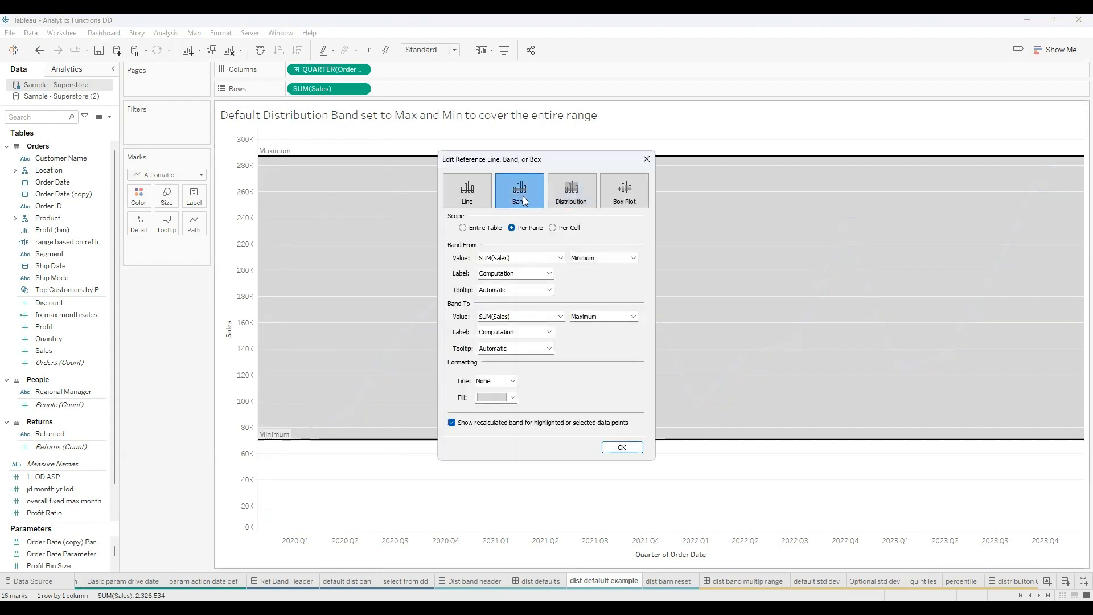
{"action": "left_click", "coordinate": [576, 195]}
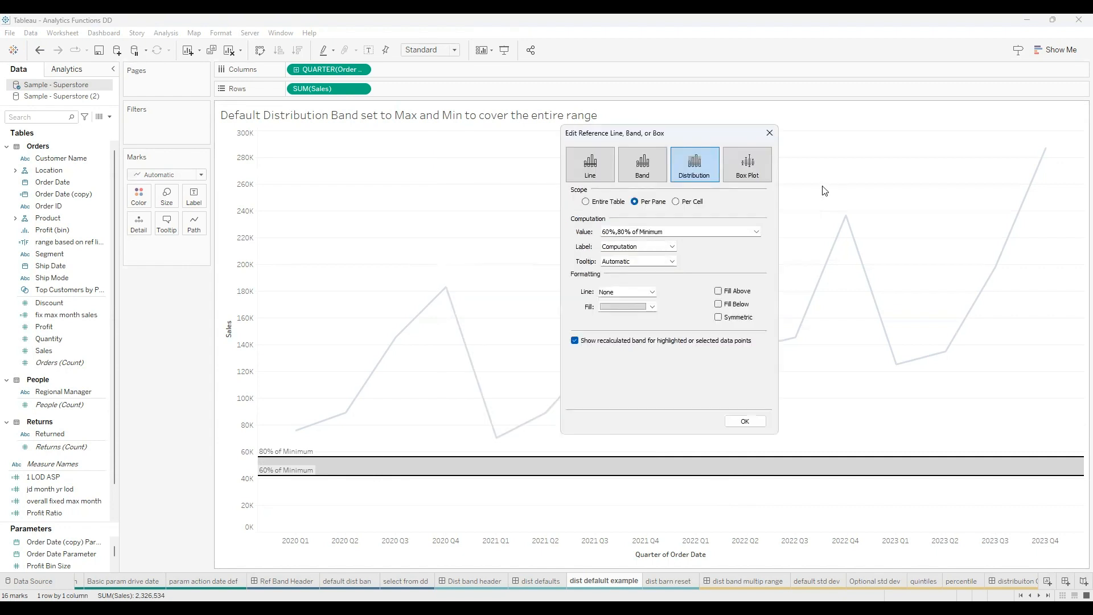
{"action": "left_click", "coordinate": [822, 186]}
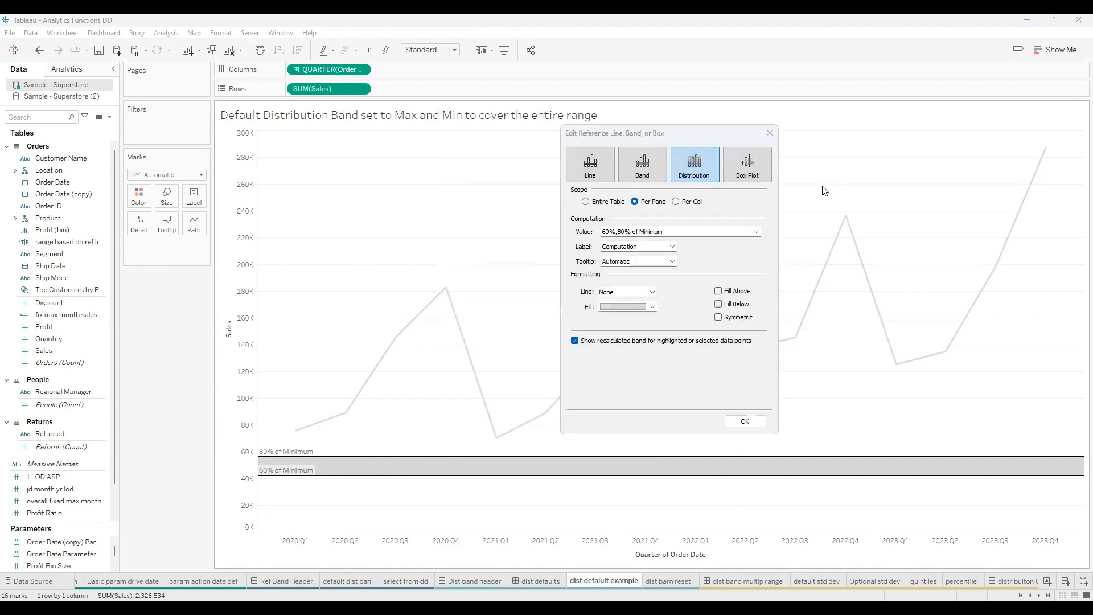
{"action": "left_click", "coordinate": [745, 421]}
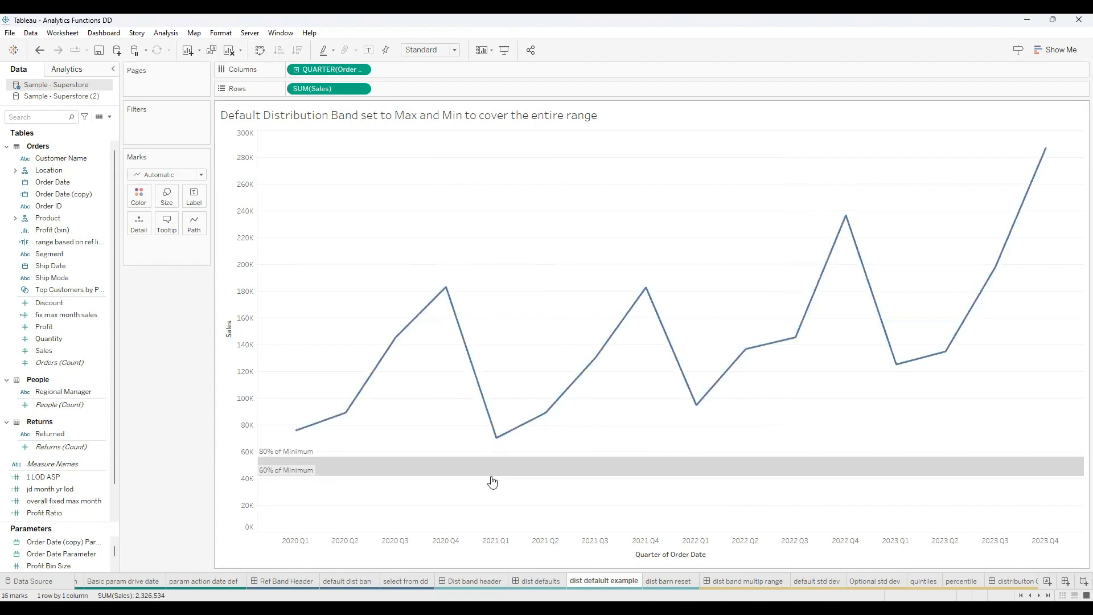
Step: Try Average as the base of the 60,80 percent distribution band, and apply the band with Maximum of SUM(Sales) instead
{"action": "right_click", "coordinate": [274, 456]}
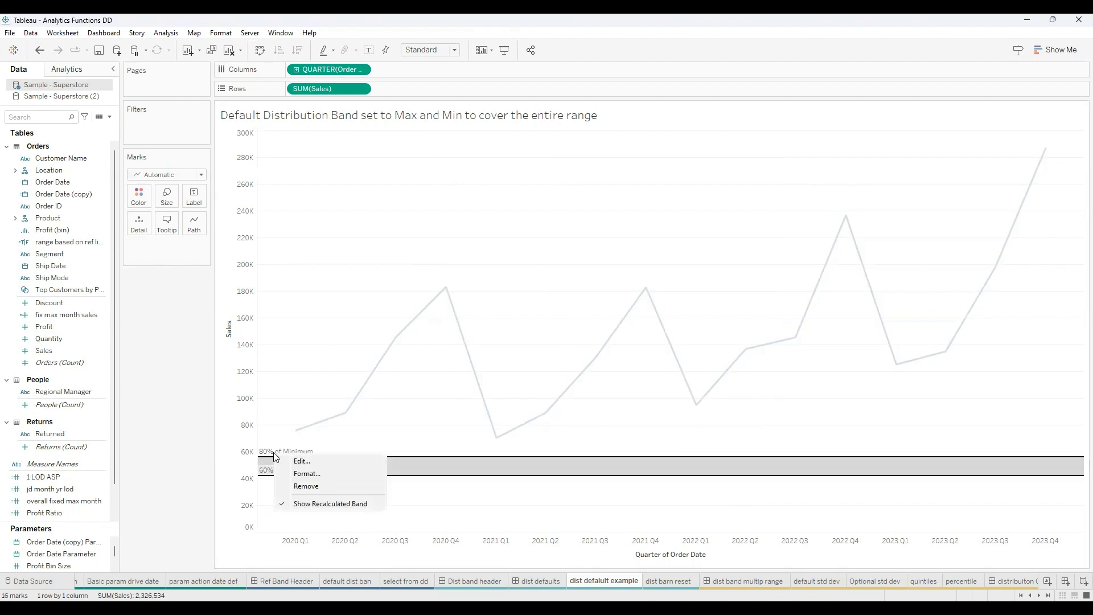
{"action": "left_click", "coordinate": [302, 462]}
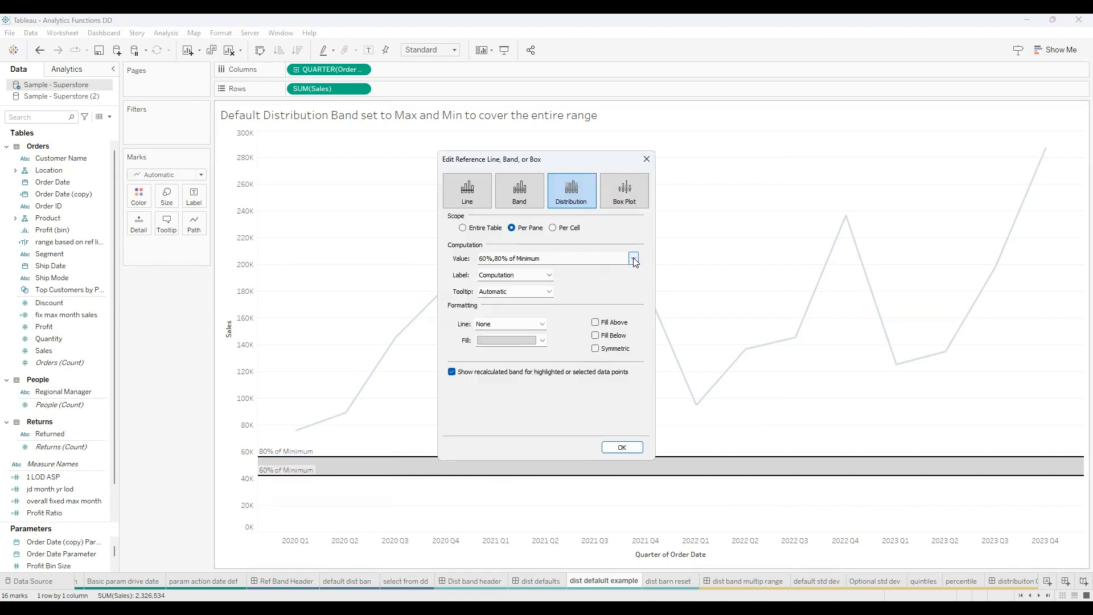
{"action": "left_click", "coordinate": [634, 259]}
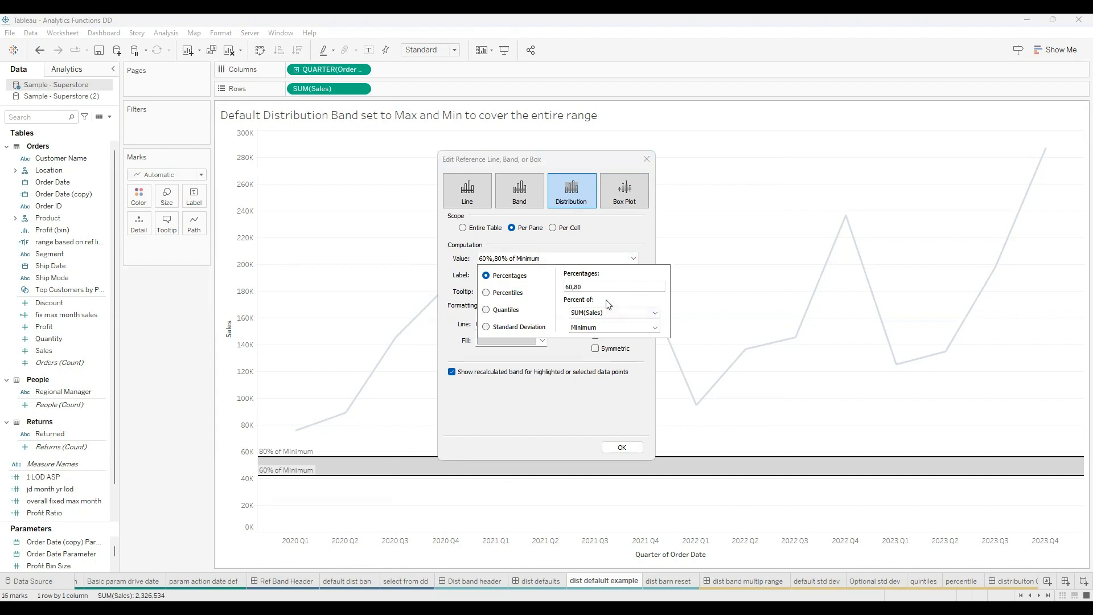
{"action": "left_click", "coordinate": [655, 328]}
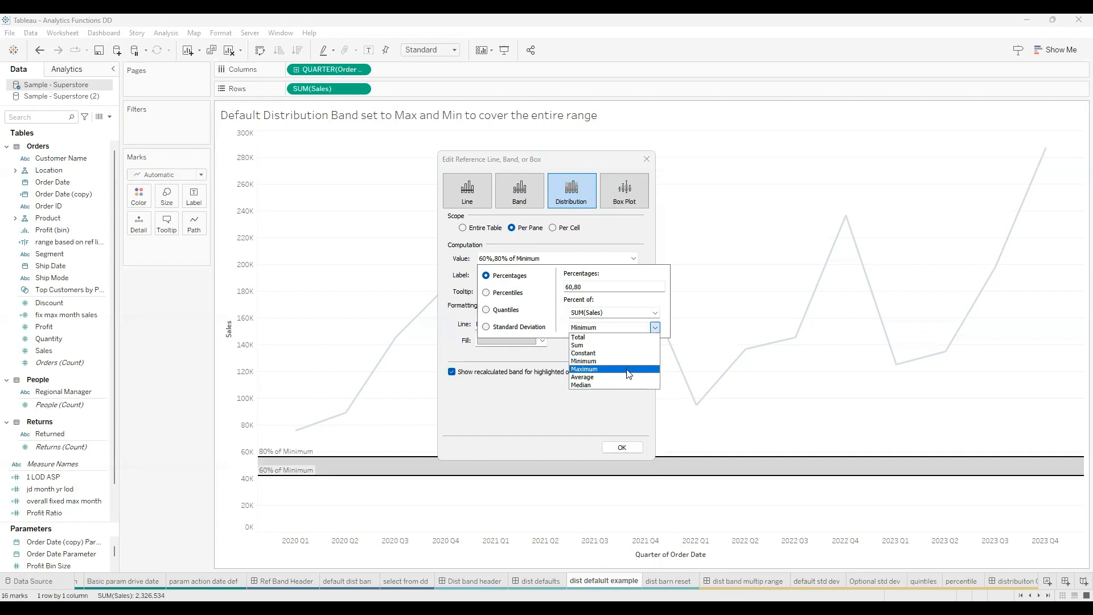
{"action": "left_click", "coordinate": [592, 378]}
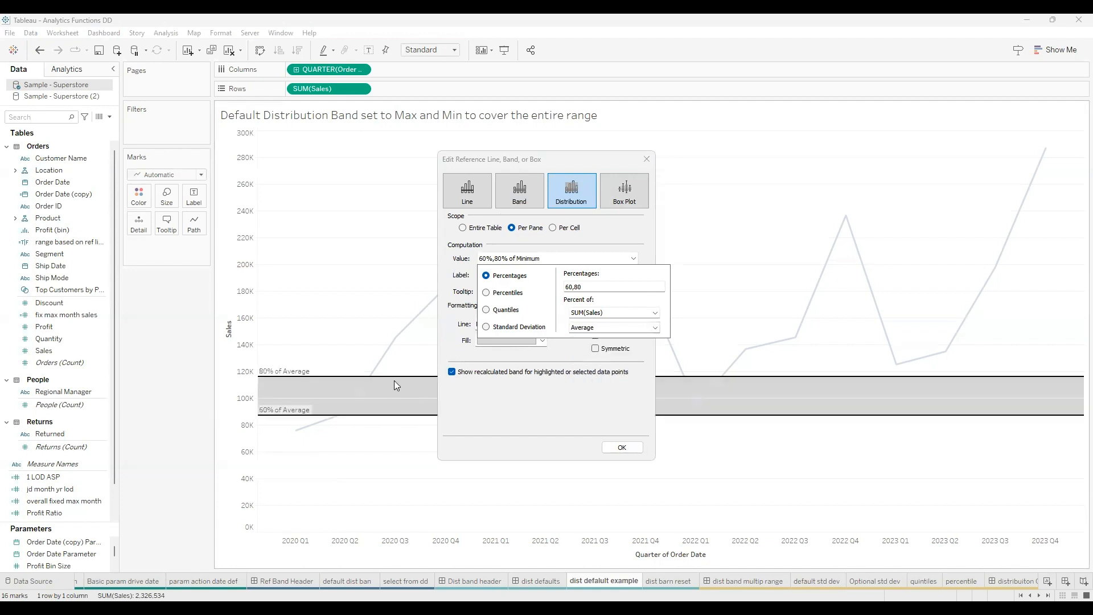
{"action": "left_click", "coordinate": [655, 328]}
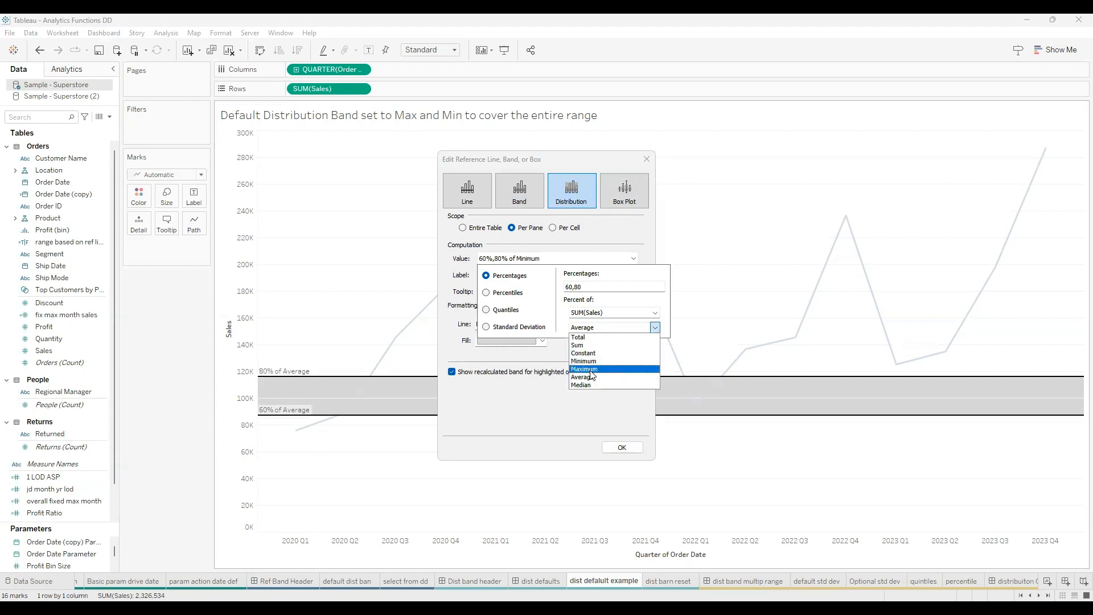
{"action": "left_click", "coordinate": [615, 369]}
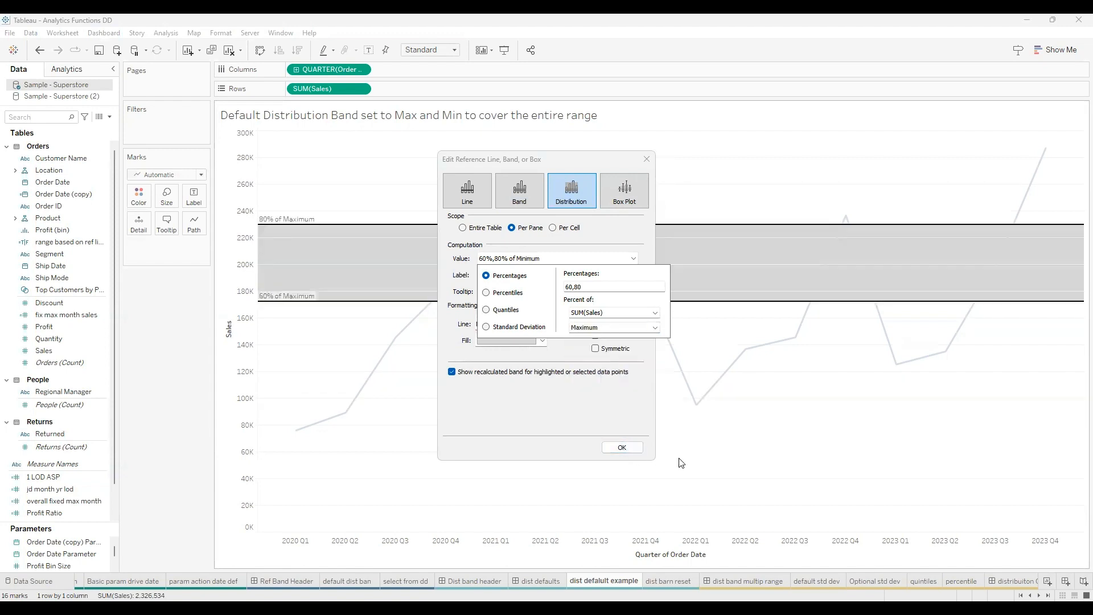
{"action": "left_click", "coordinate": [622, 448]}
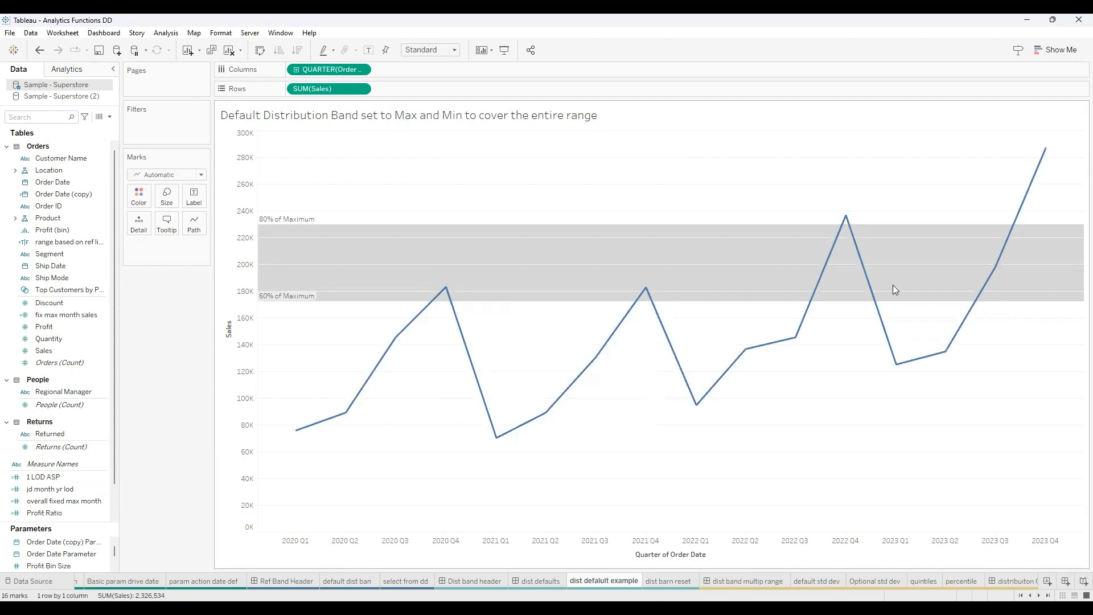
Step: Set the label of the 60%,80% of Maximum distribution band to Value and close its settings
{"action": "right_click", "coordinate": [275, 223]}
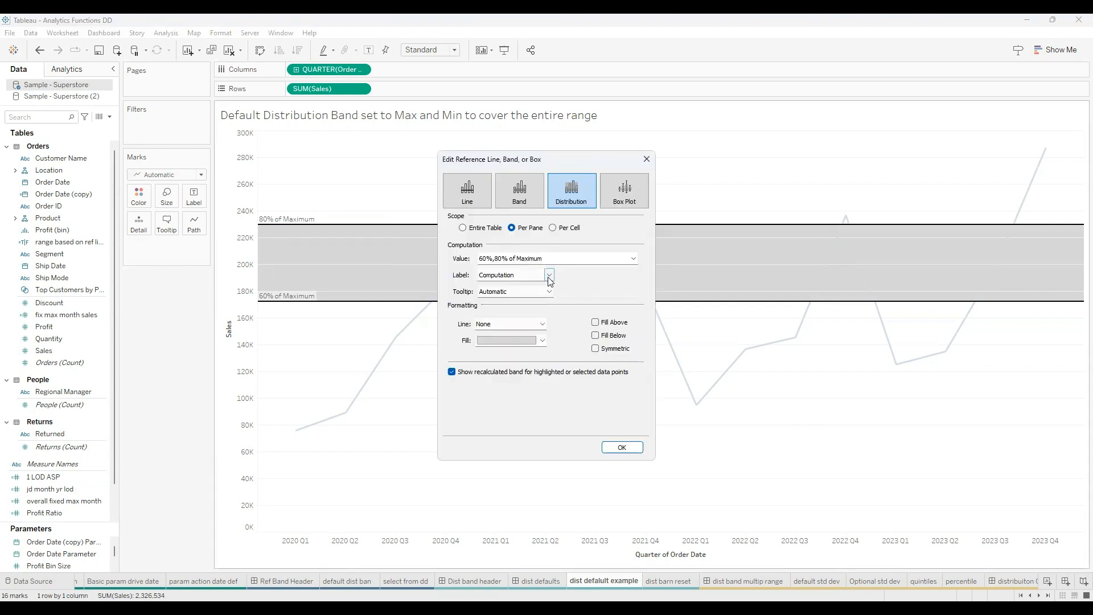
{"action": "left_click", "coordinate": [549, 276]}
{"action": "left_click", "coordinate": [499, 292]}
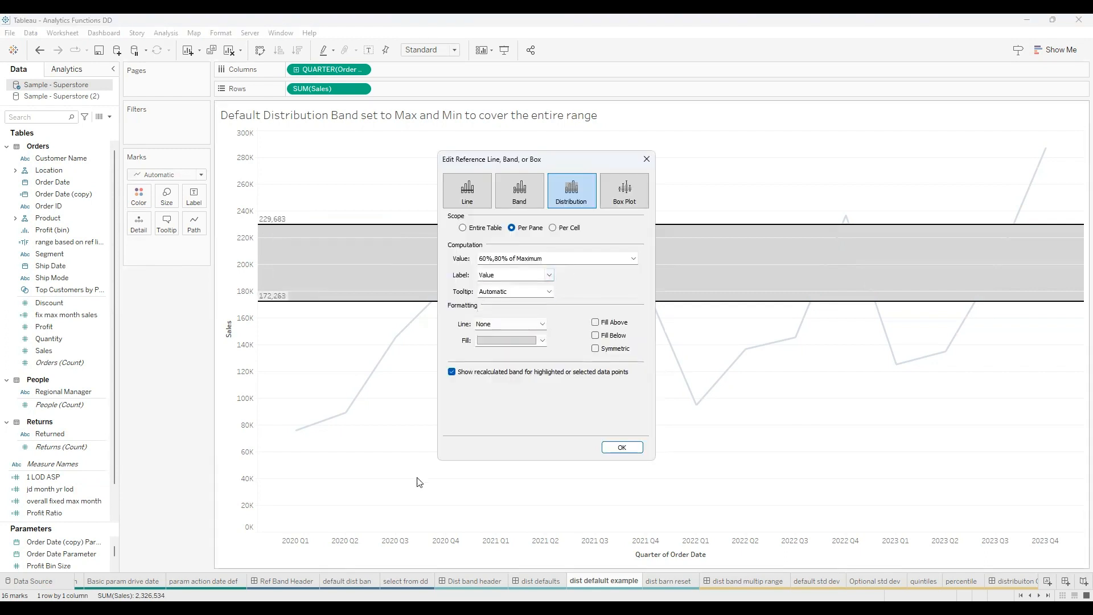
{"action": "left_click", "coordinate": [647, 159]}
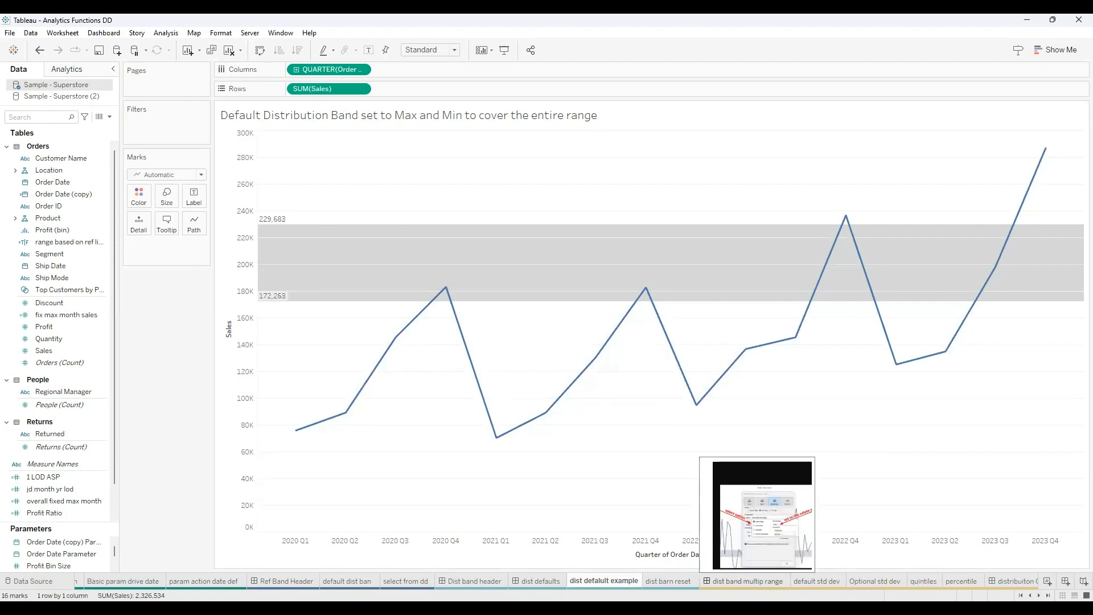
Step: Pass the dist band multip range dashboard and set the standard deviation band's label to Value on the default std dev sheet
{"action": "left_click", "coordinate": [747, 580]}
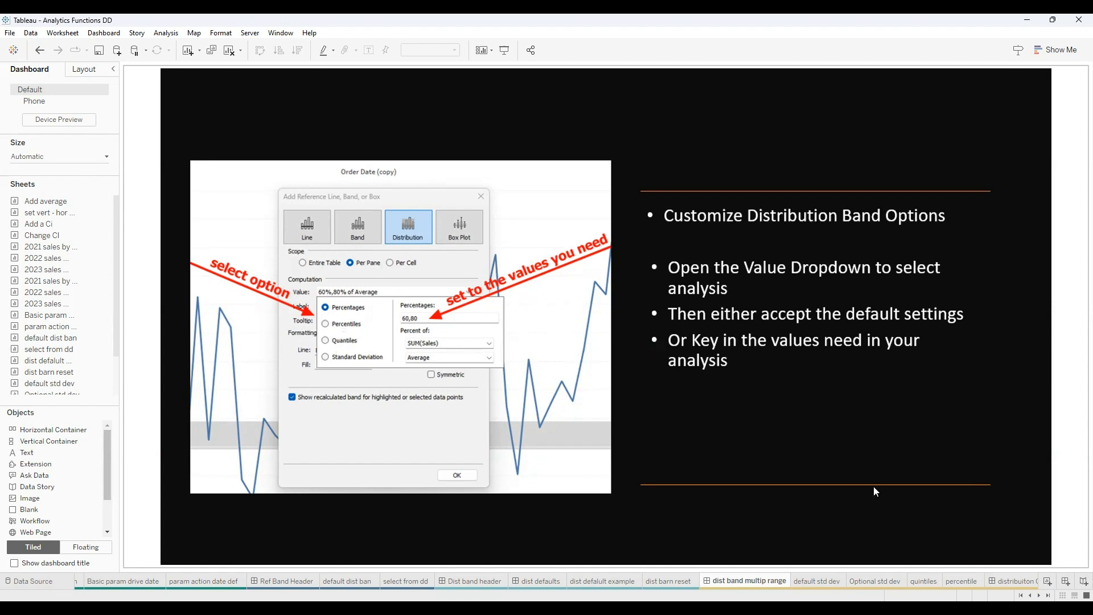
{"action": "left_click", "coordinate": [816, 580]}
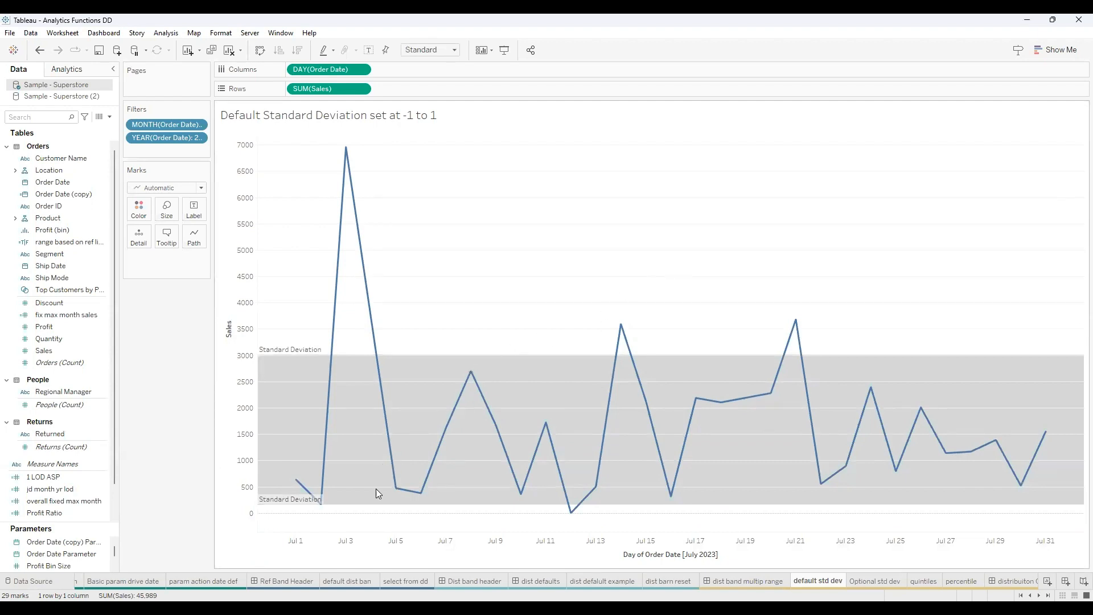
{"action": "left_click", "coordinate": [287, 353]}
{"action": "right_click", "coordinate": [287, 353]}
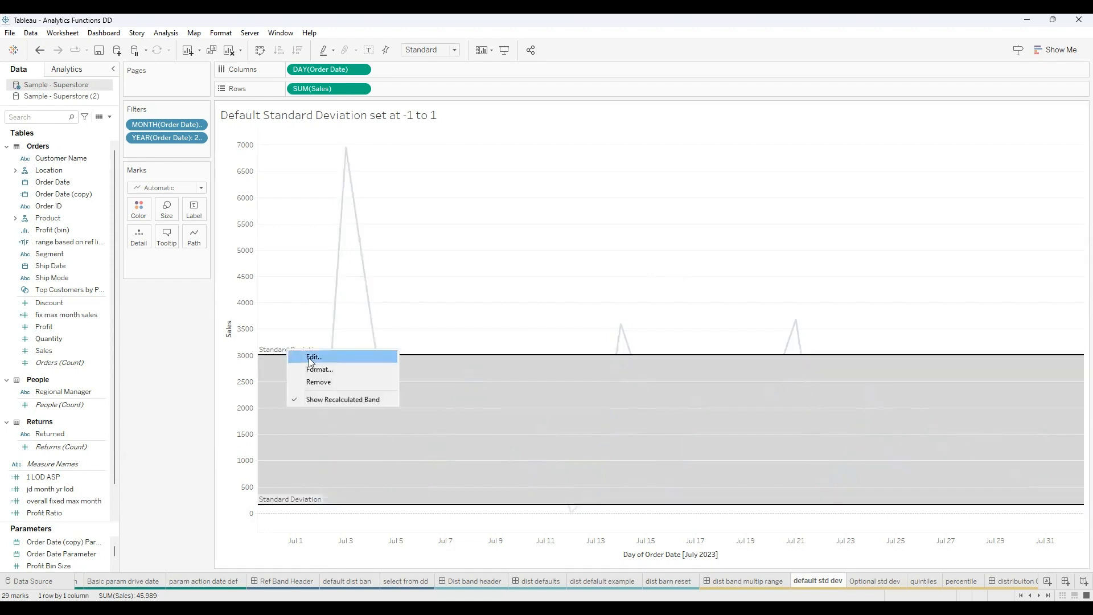
{"action": "left_click", "coordinate": [311, 358]}
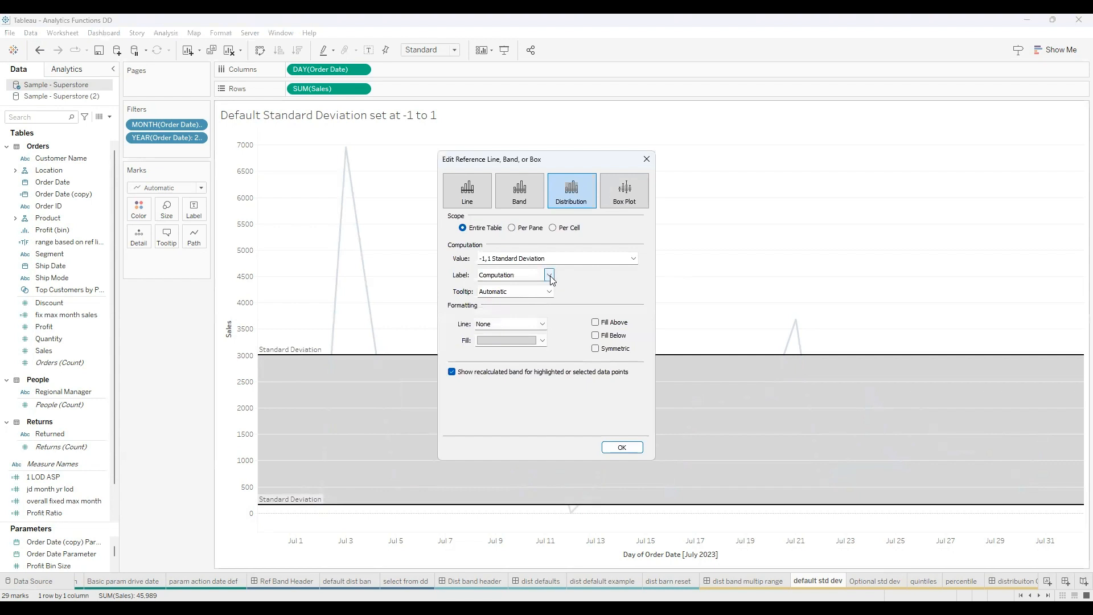
{"action": "left_click", "coordinate": [549, 275]}
{"action": "left_click", "coordinate": [499, 294]}
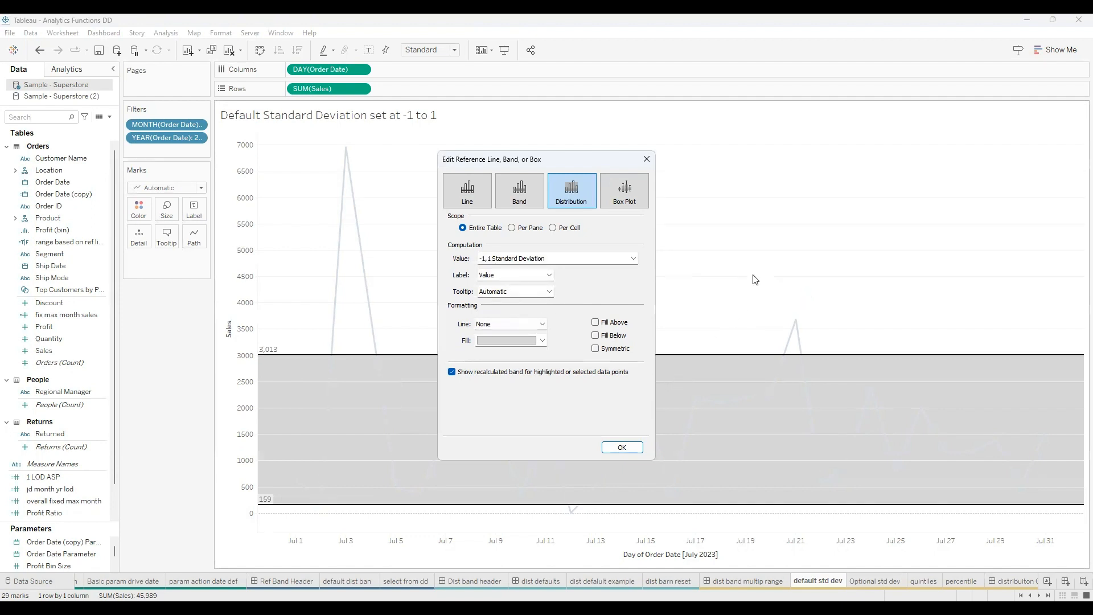
{"action": "left_click", "coordinate": [621, 448]}
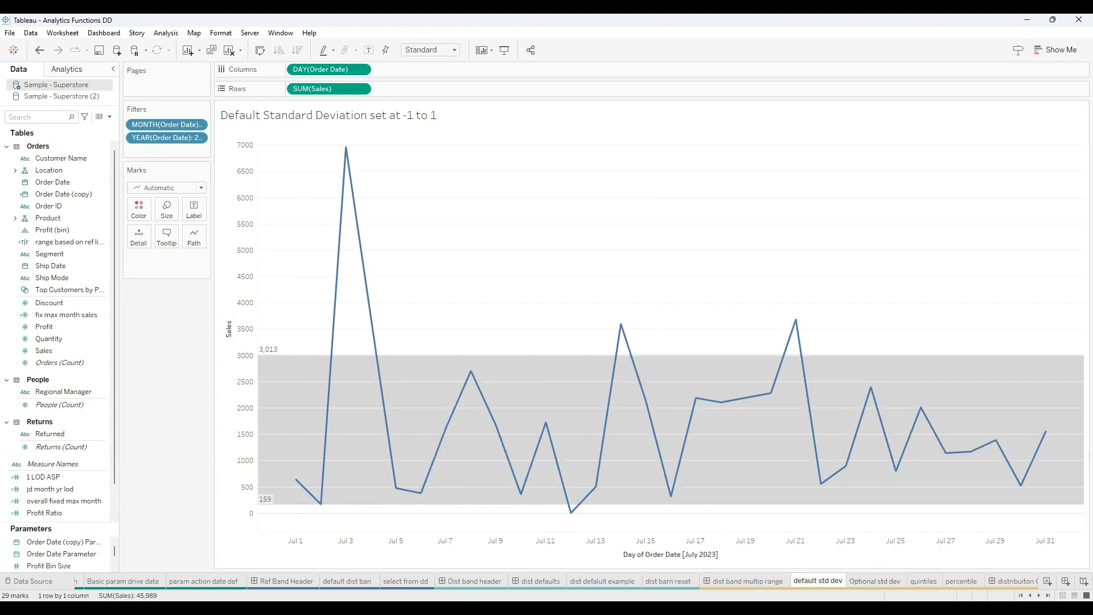
Step: Add a factor of 2.0 to the -0.5,1,1.5 standard deviation band on the Optional std dev sheet and apply it
{"action": "left_click", "coordinate": [871, 580]}
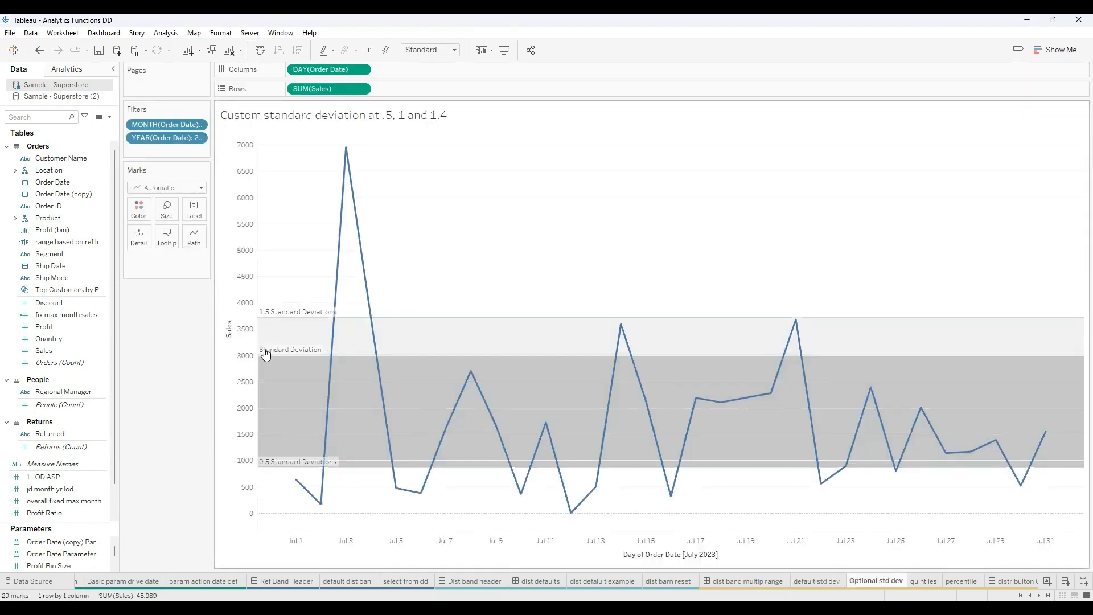
{"action": "right_click", "coordinate": [274, 316]}
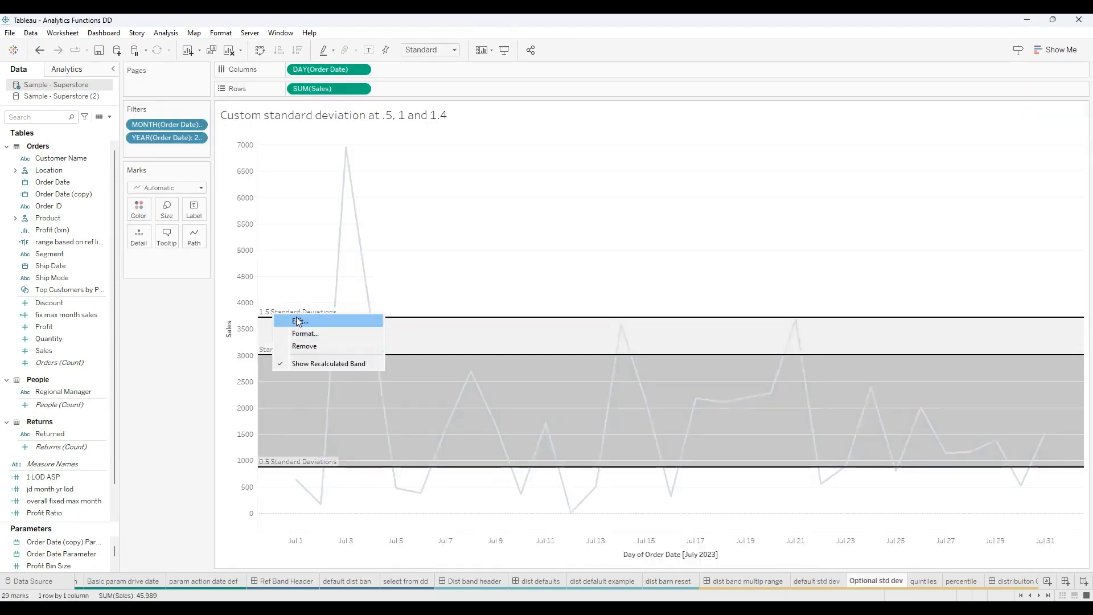
{"action": "left_click", "coordinate": [298, 321]}
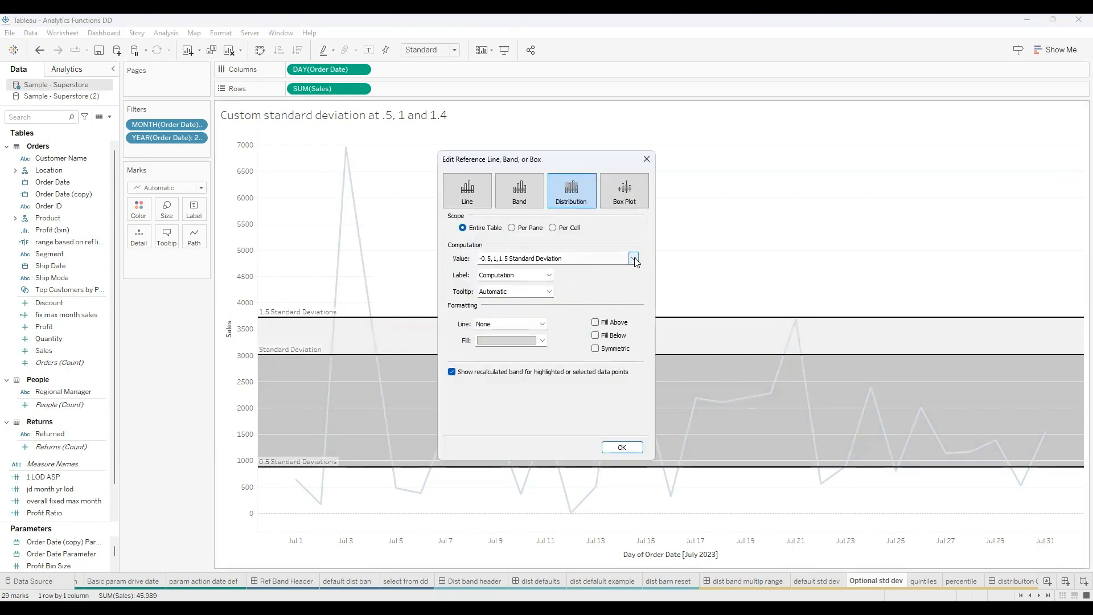
{"action": "left_click", "coordinate": [634, 258]}
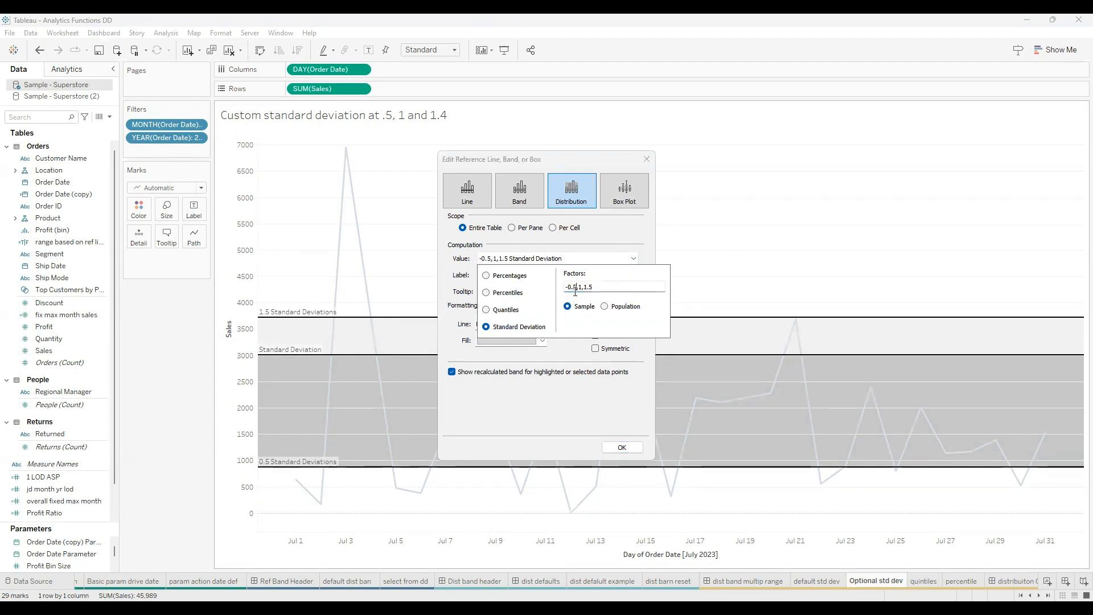
{"action": "left_click", "coordinate": [578, 289]}
{"action": "left_click", "coordinate": [663, 289]}
{"action": "type", "text": ",2.0"}
{"action": "left_click", "coordinate": [575, 416]}
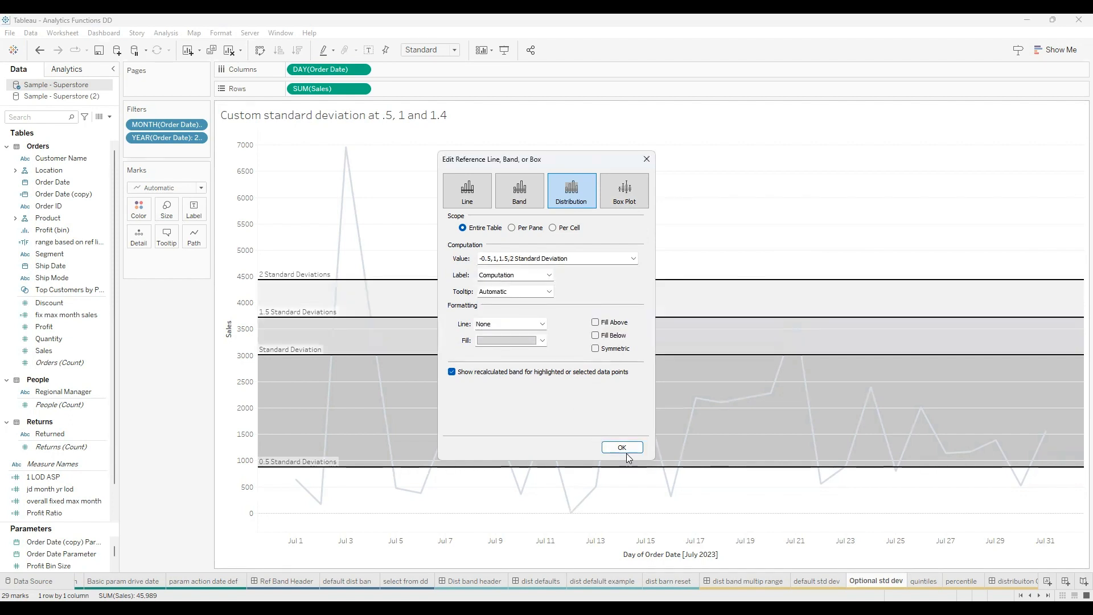
{"action": "left_click", "coordinate": [622, 448]}
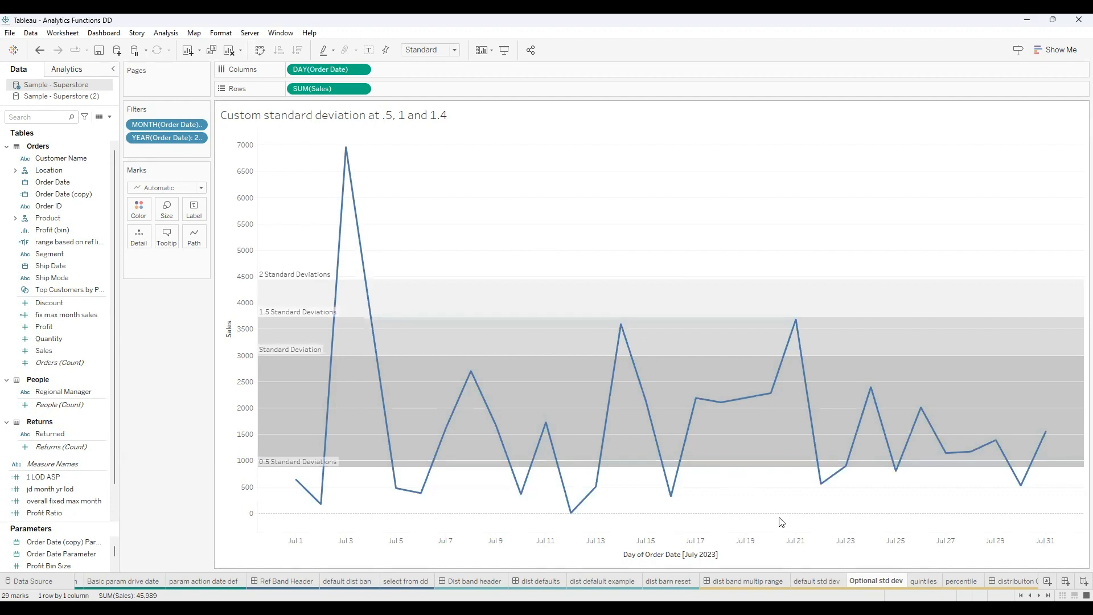
Step: Open the quintiles sheet and bring up the computation options of its quantile distribution band
{"action": "key", "text": "ctrl+Tab"}
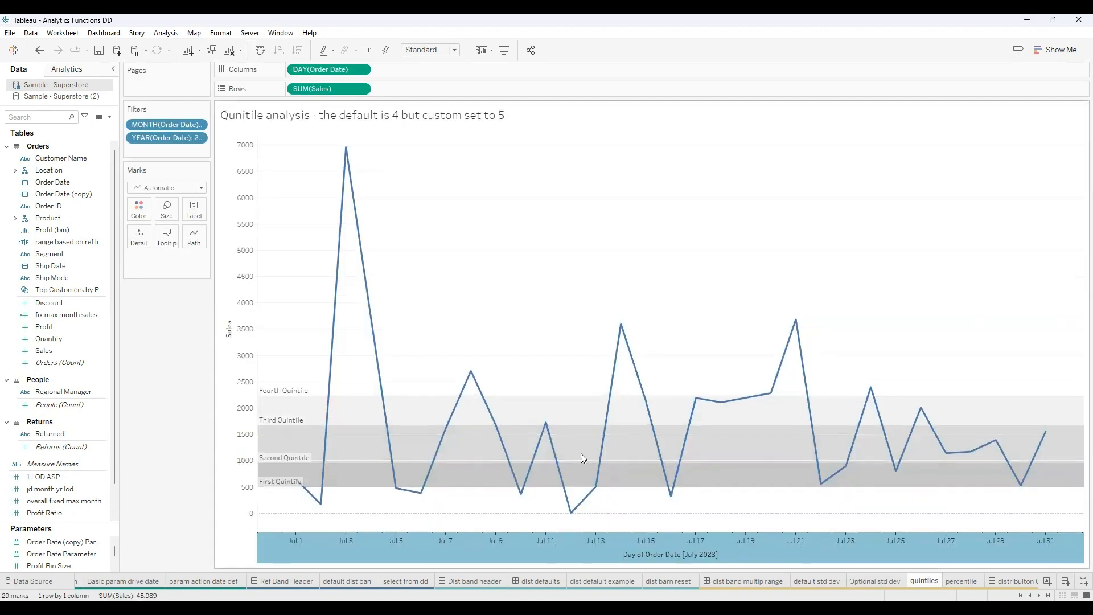
{"action": "right_click", "coordinate": [279, 398]}
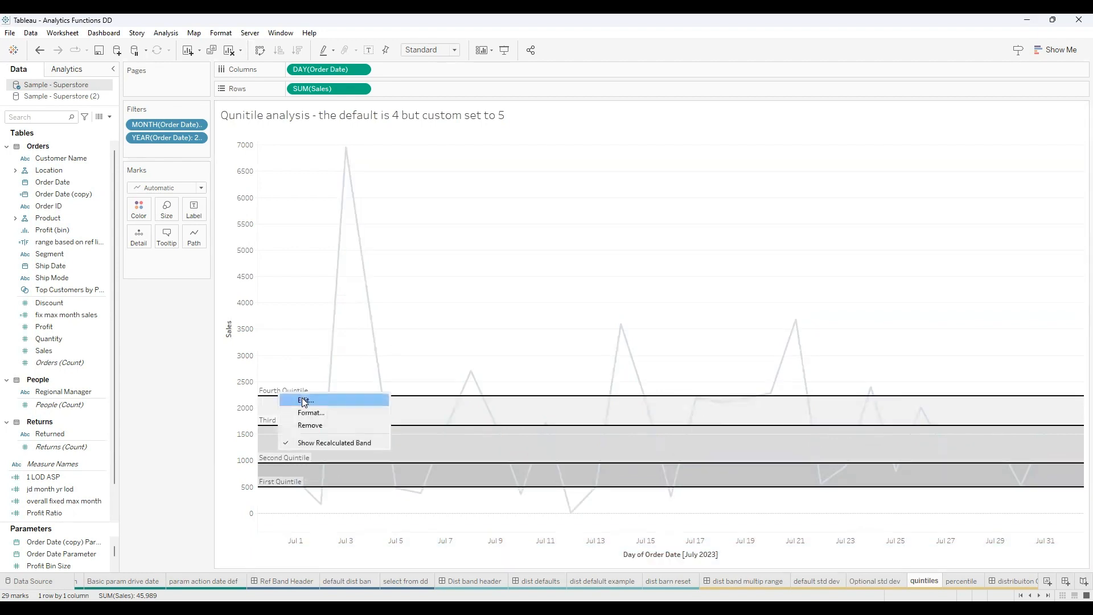
{"action": "left_click", "coordinate": [304, 401]}
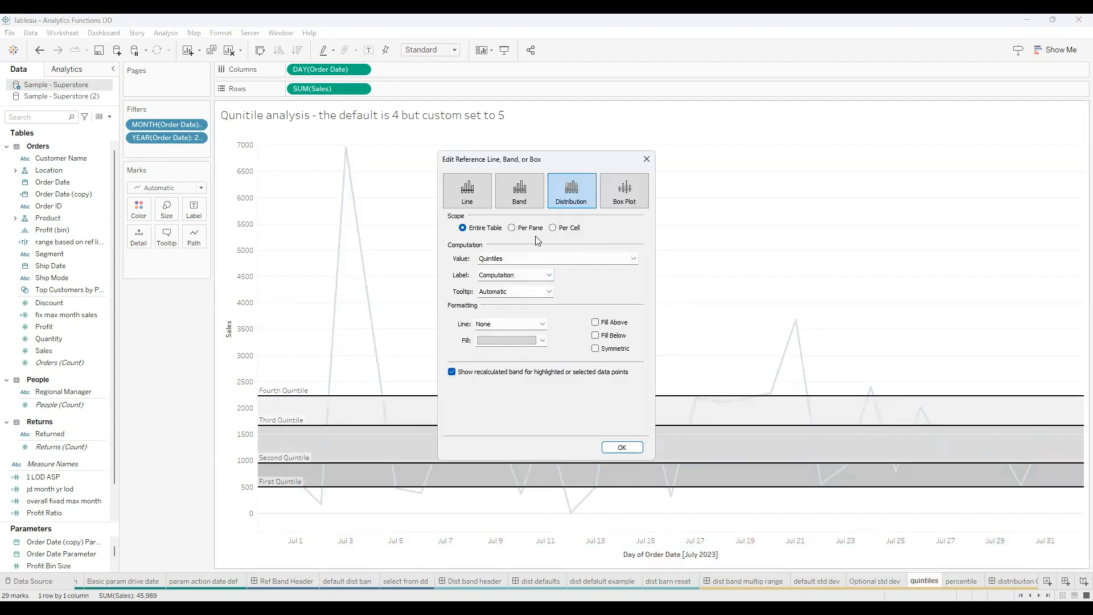
{"action": "left_click", "coordinate": [633, 260]}
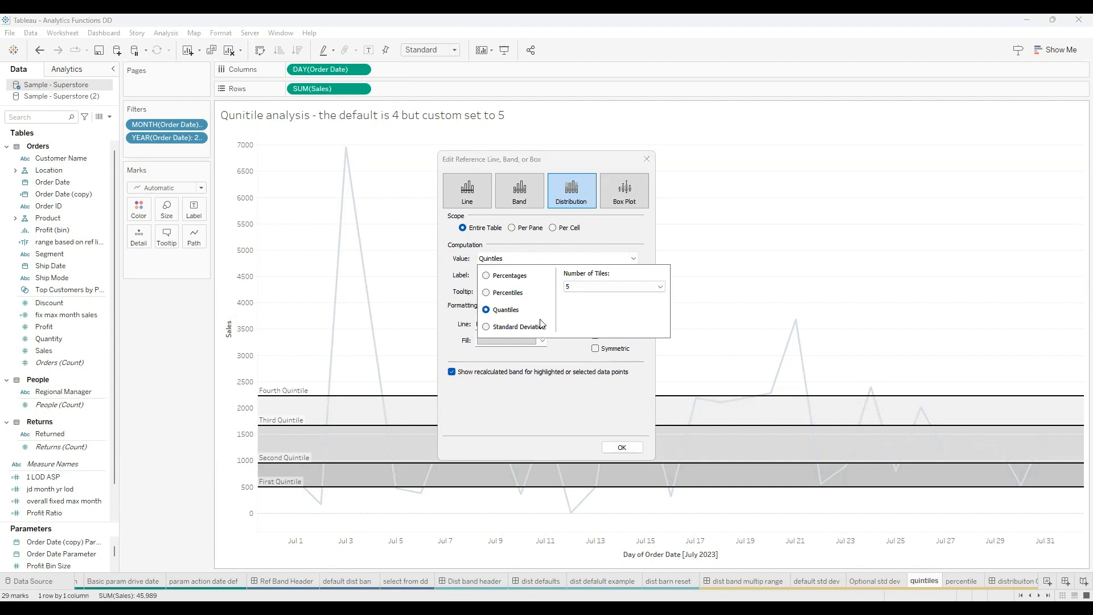
Step: Try the quantile distribution band with 3 tiles and with 4 tiles
{"action": "left_click", "coordinate": [583, 289]}
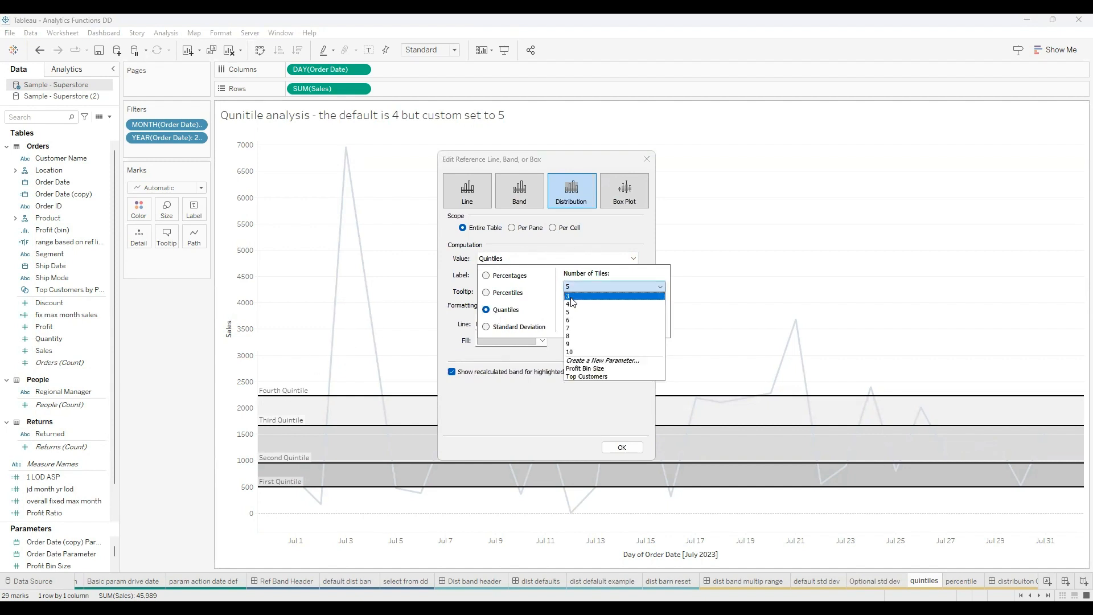
{"action": "left_click", "coordinate": [571, 297]}
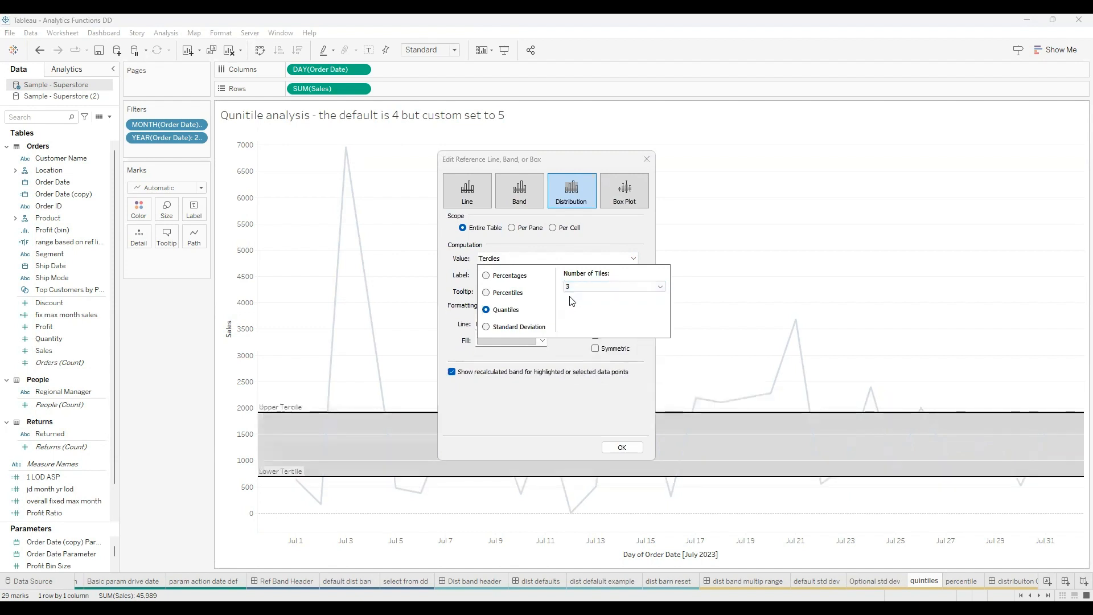
{"action": "left_click", "coordinate": [581, 287]}
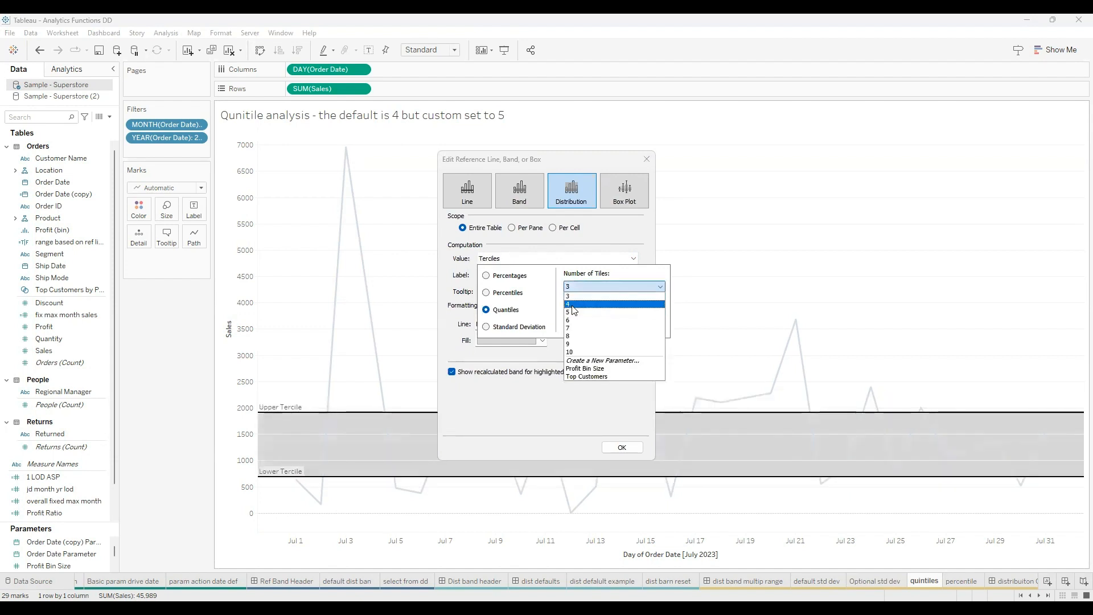
{"action": "left_click", "coordinate": [572, 306]}
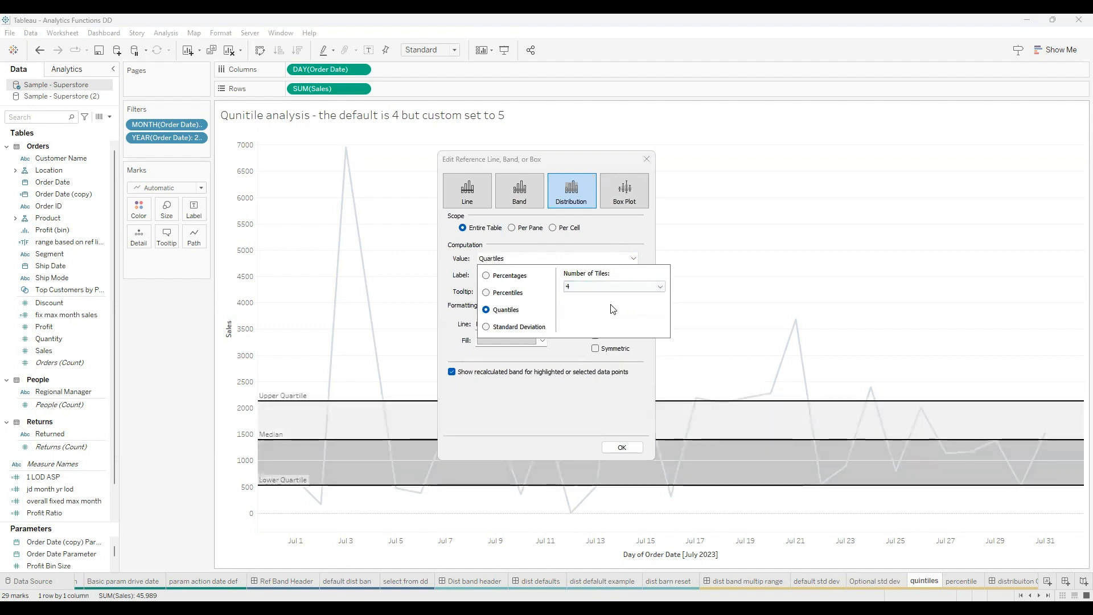
Step: Set the quantile band's number of tiles to 5 and apply it
{"action": "left_click", "coordinate": [661, 291]}
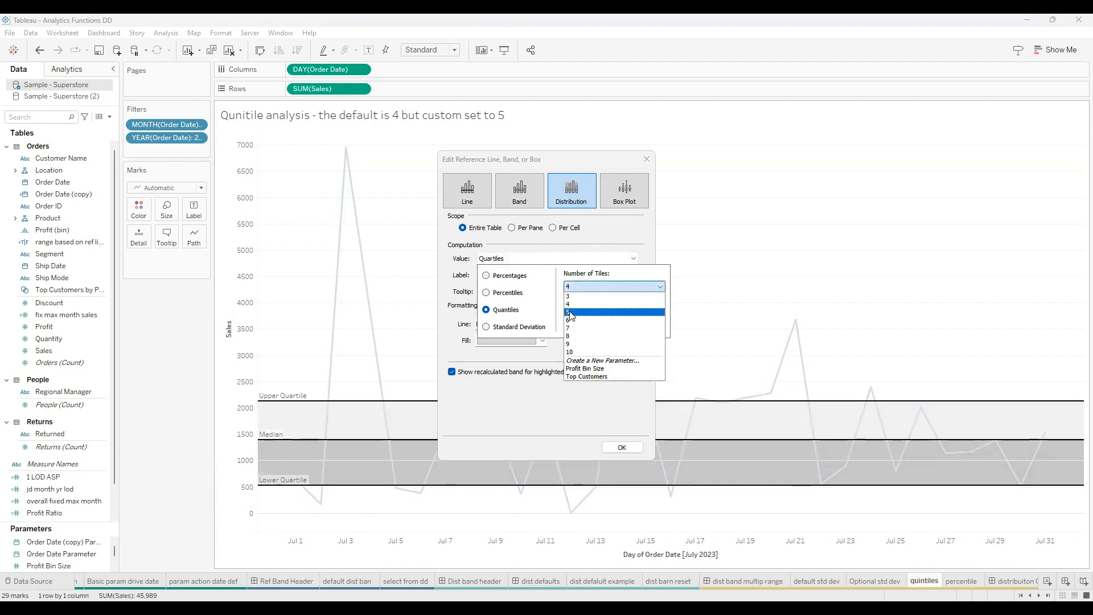
{"action": "left_click", "coordinate": [570, 313]}
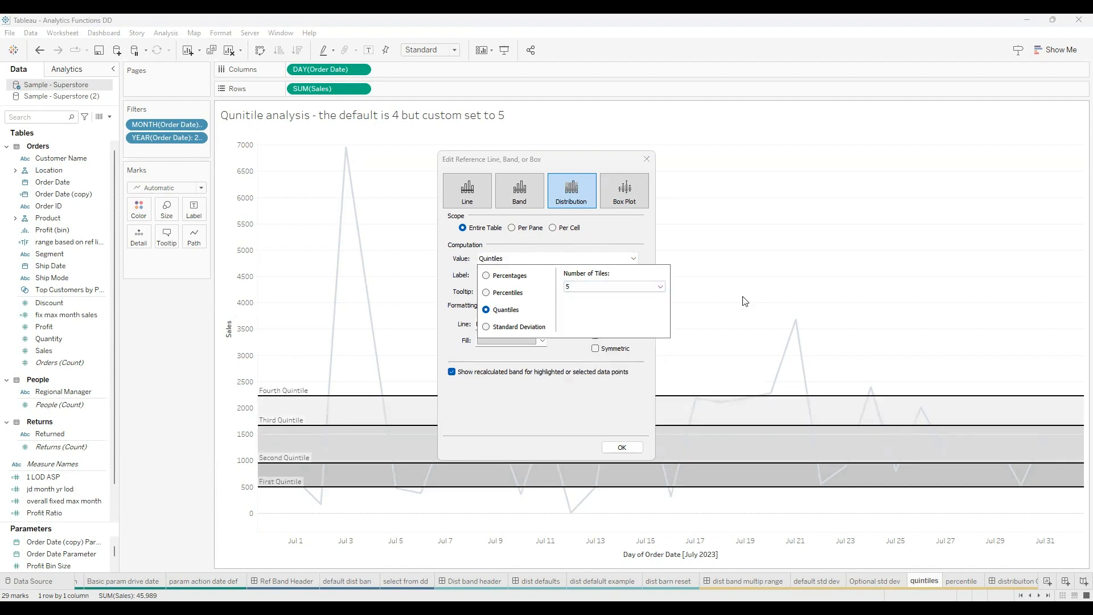
{"action": "left_click", "coordinate": [622, 448]}
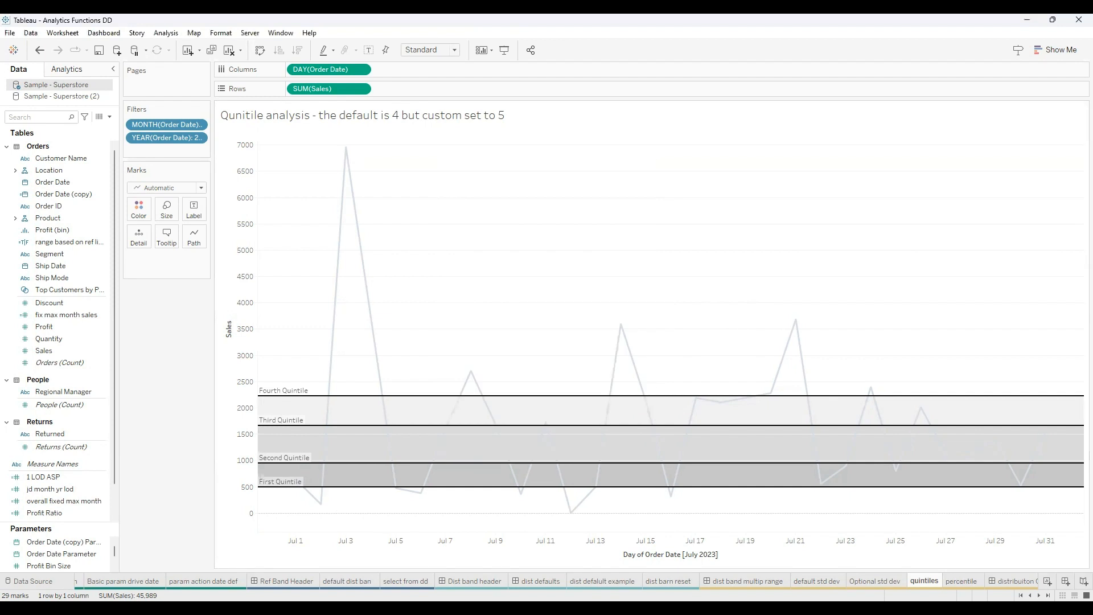
Step: On the percentile sheet, check the 95 percentile line's value options, keep 95, and highlight the 90 percentile line for comparison
{"action": "key", "text": "ctrl+Tab"}
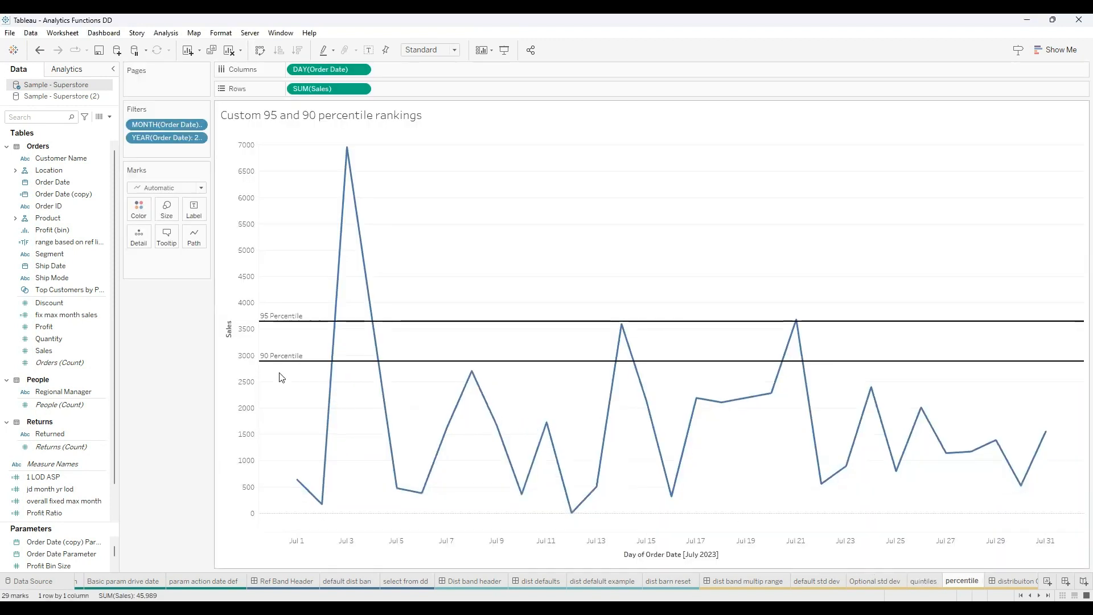
{"action": "right_click", "coordinate": [287, 321]}
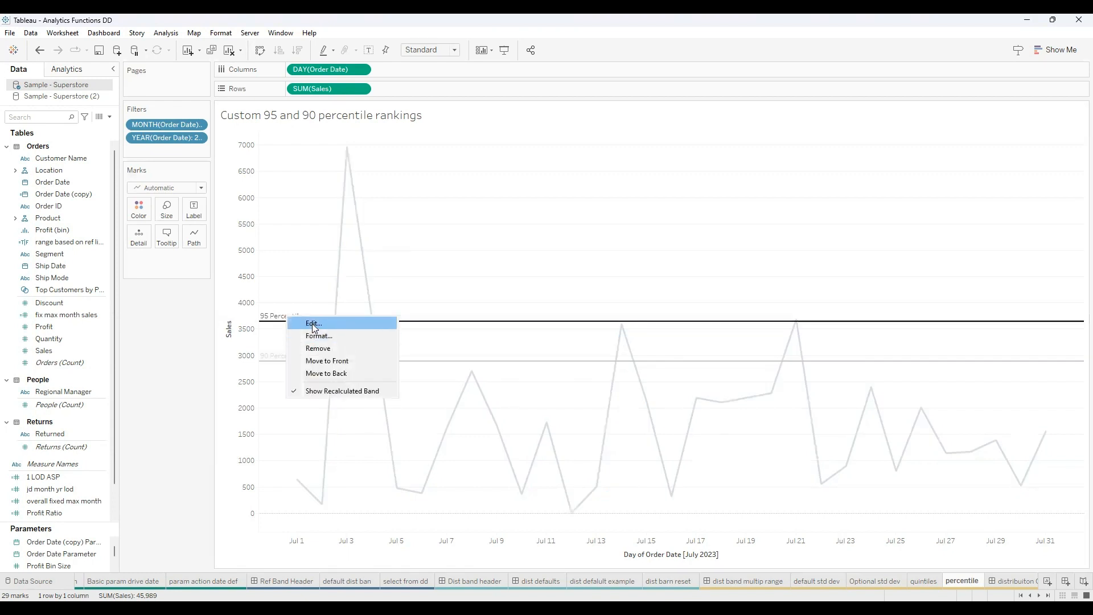
{"action": "left_click", "coordinate": [312, 323]}
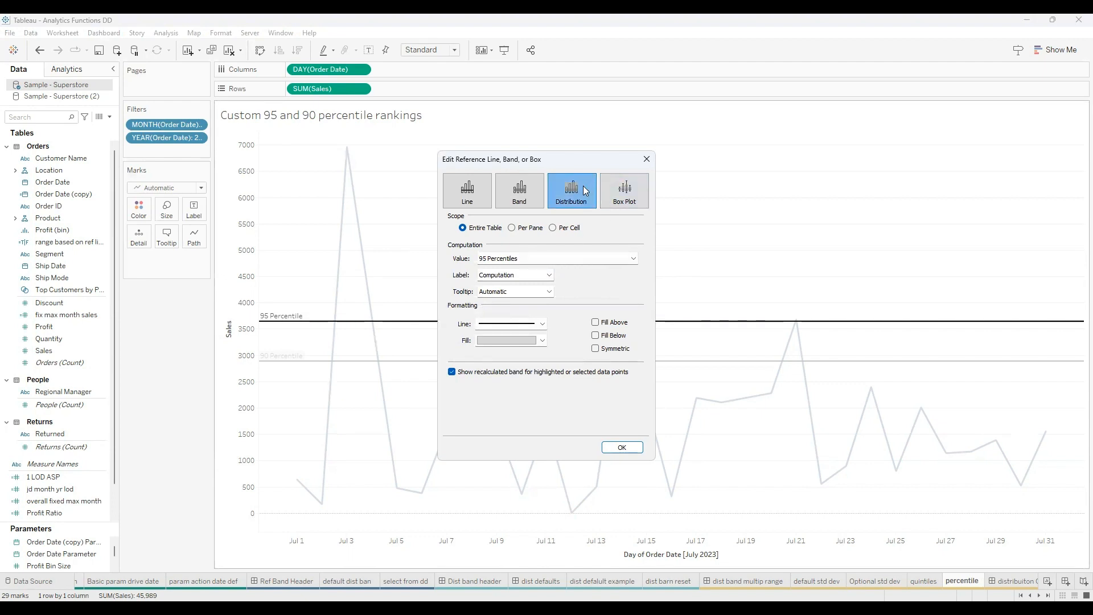
{"action": "left_click", "coordinate": [633, 259]}
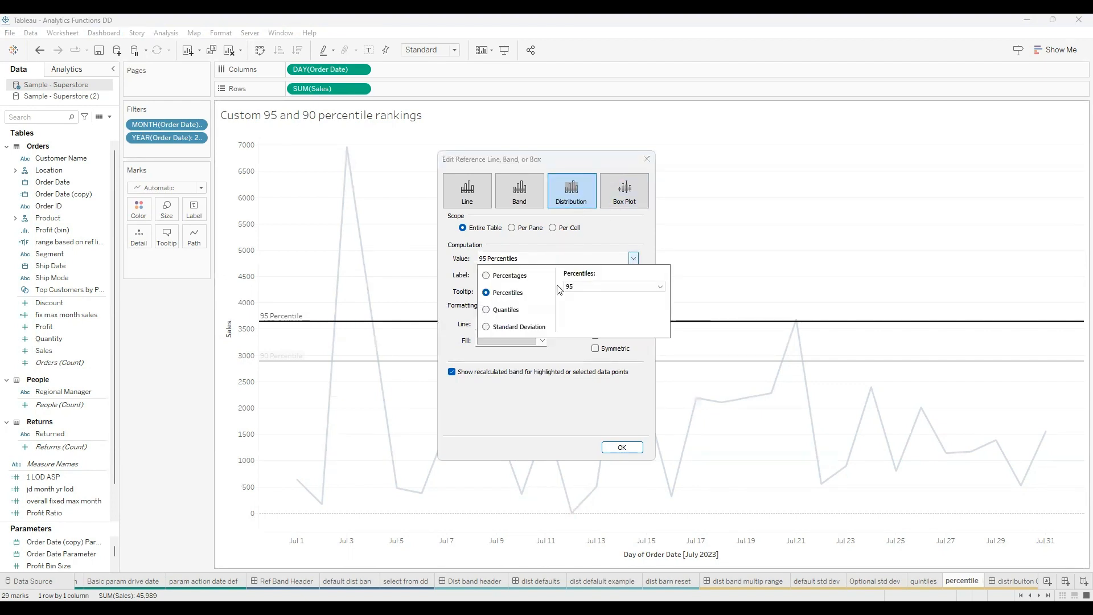
{"action": "left_click", "coordinate": [661, 287]}
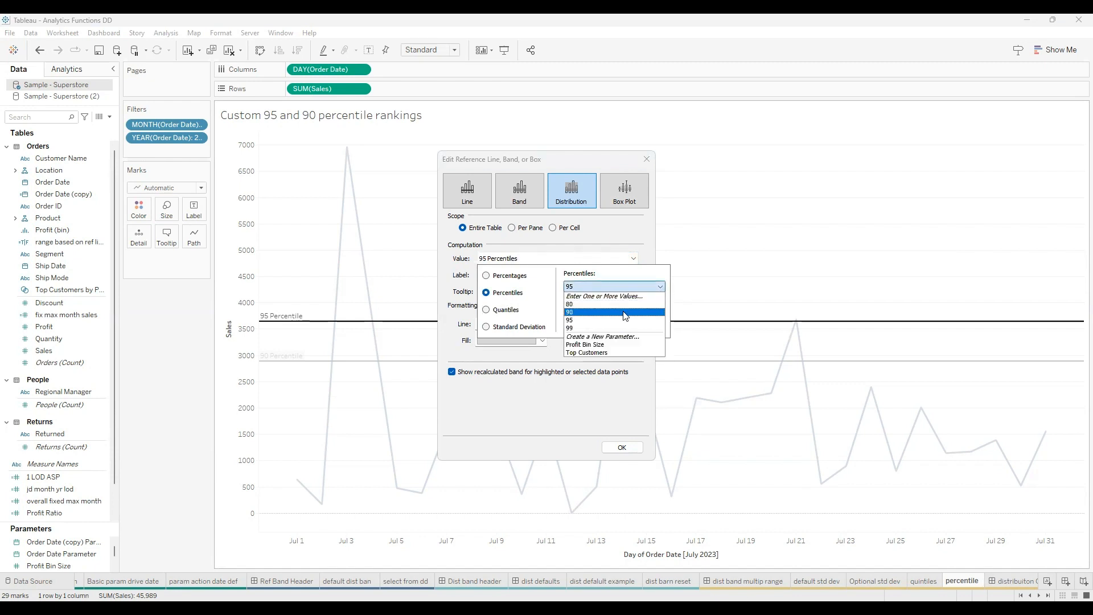
{"action": "left_click", "coordinate": [597, 326]}
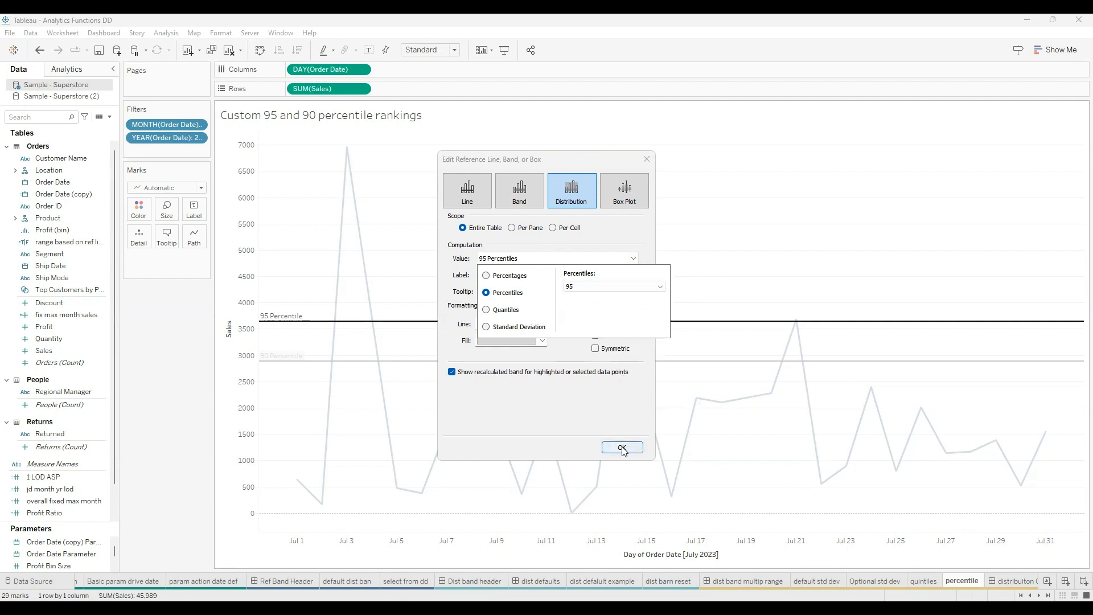
{"action": "left_click", "coordinate": [276, 360]}
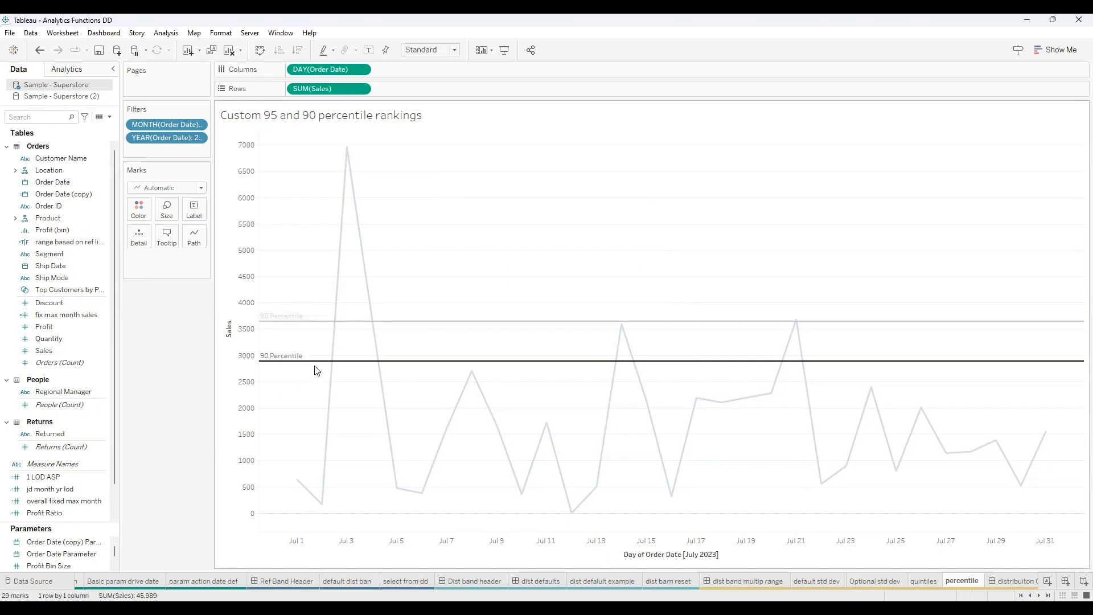
{"action": "left_click", "coordinate": [497, 259]}
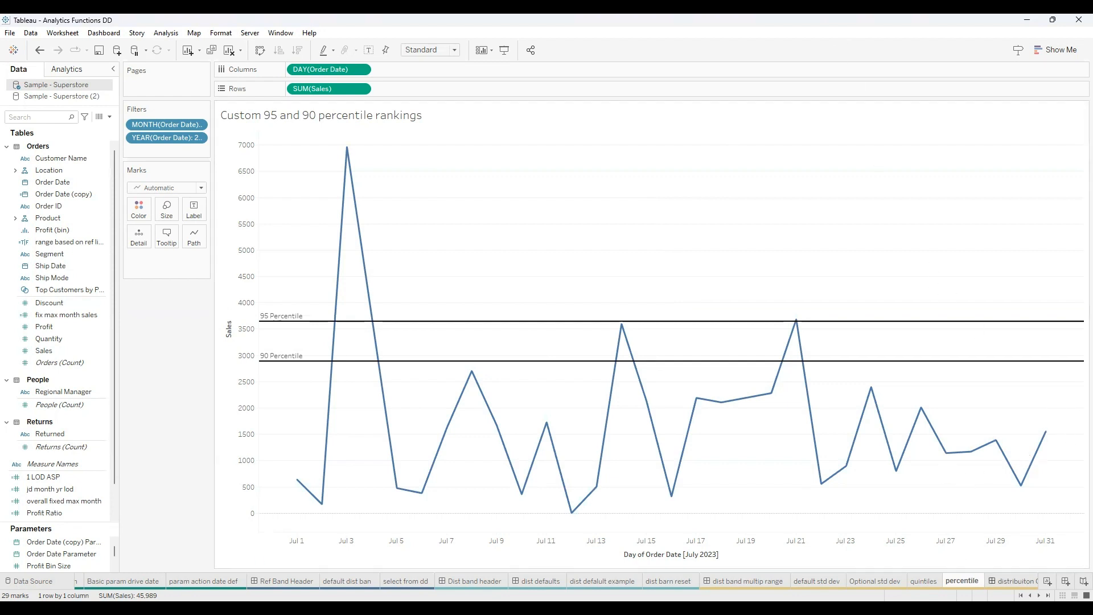
Step: Review the distribuiton Options dashboard and the BW header dashboard introducing box and whisker plots
{"action": "left_click", "coordinate": [1013, 580]}
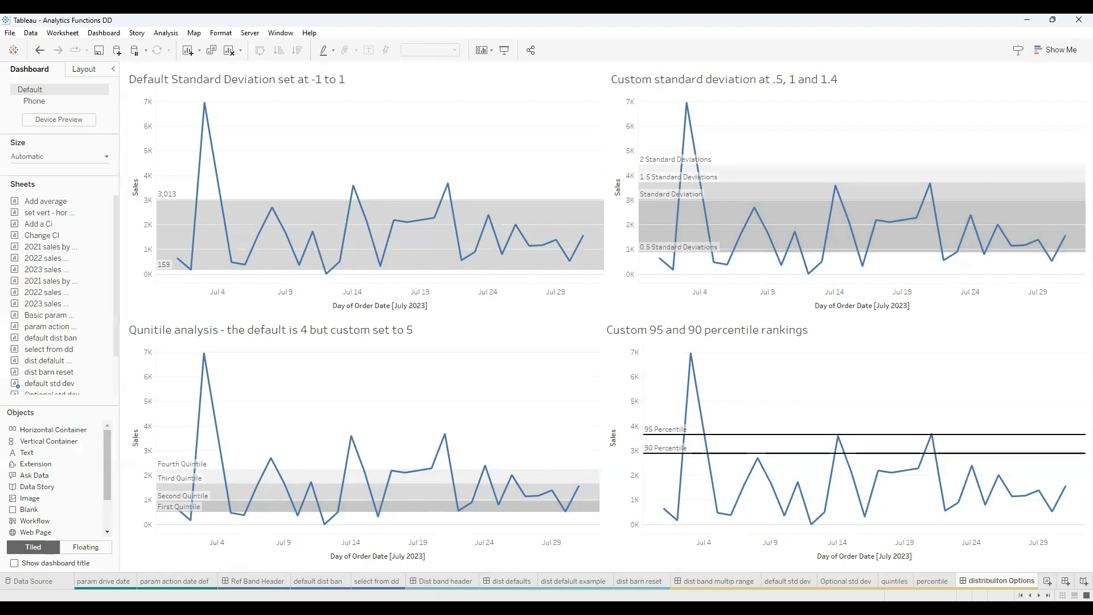
{"action": "left_click", "coordinate": [1038, 595]}
{"action": "left_click", "coordinate": [1039, 595]}
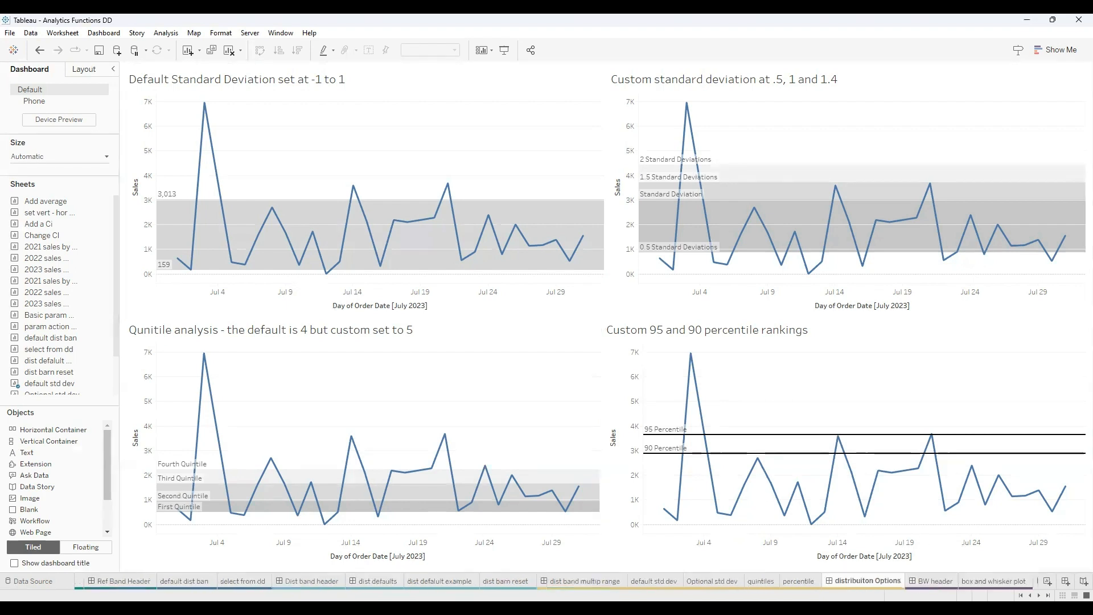
{"action": "left_click", "coordinate": [1039, 595]}
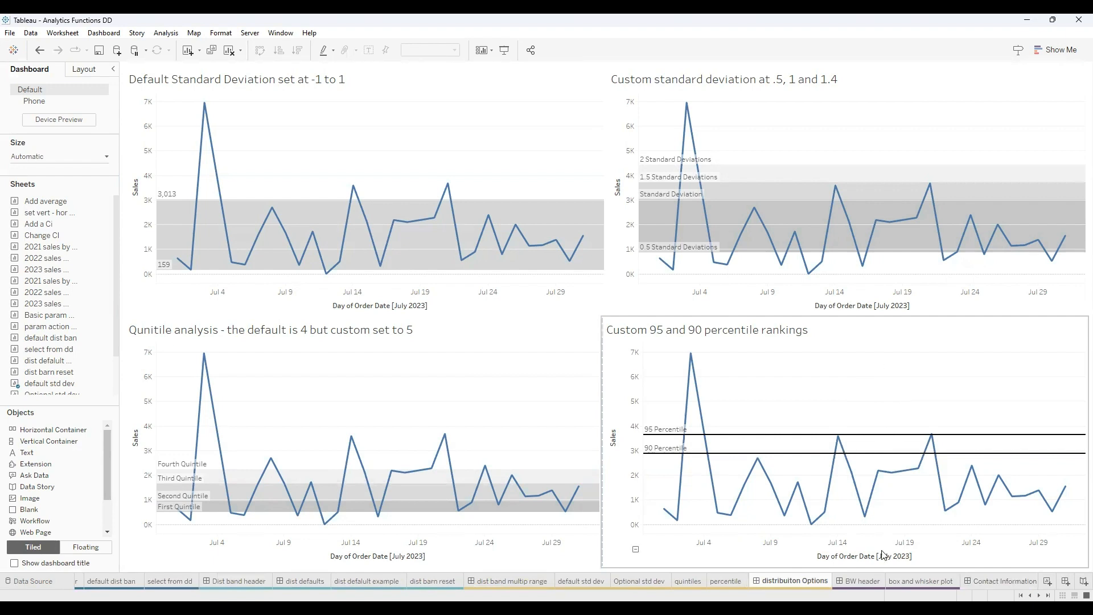
{"action": "left_click", "coordinate": [858, 581]}
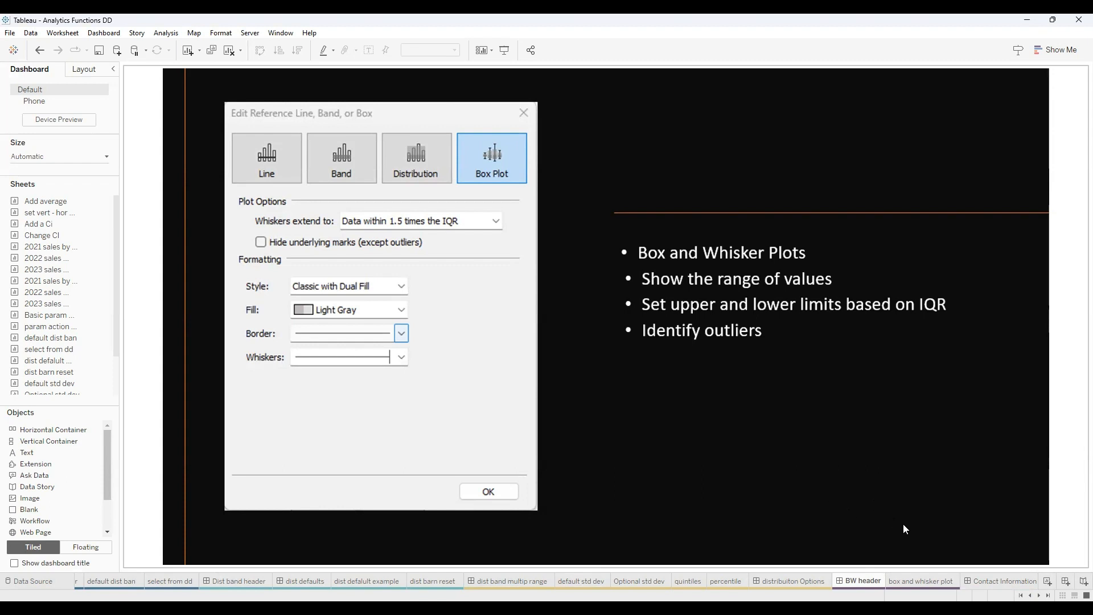
Step: Open the box and whisker plot sheet and bring up its box plot settings for editing
{"action": "left_click", "coordinate": [929, 579]}
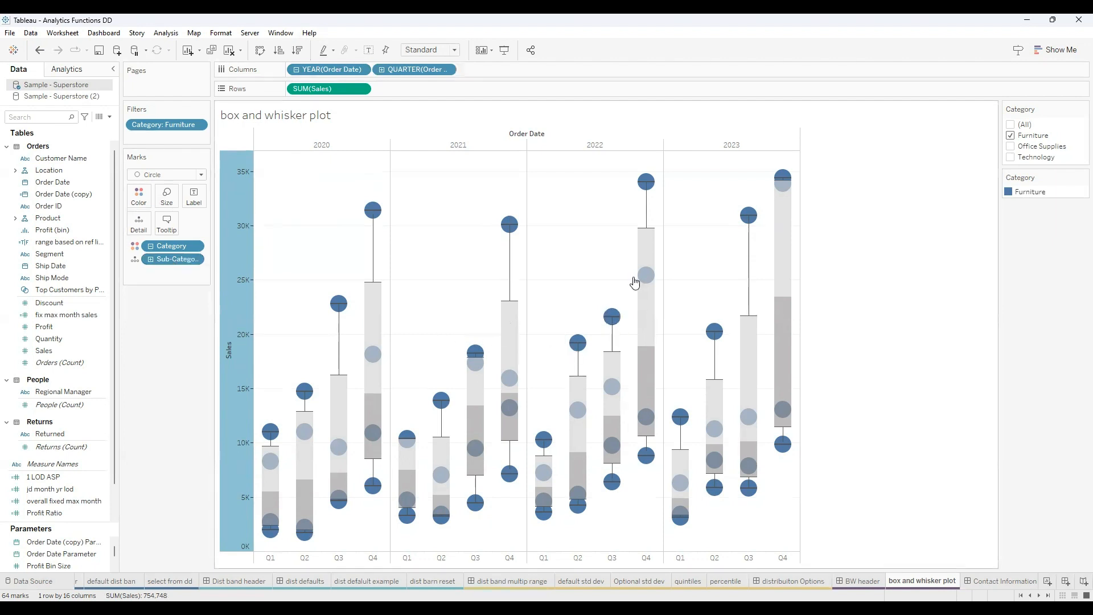
{"action": "right_click", "coordinate": [647, 229]}
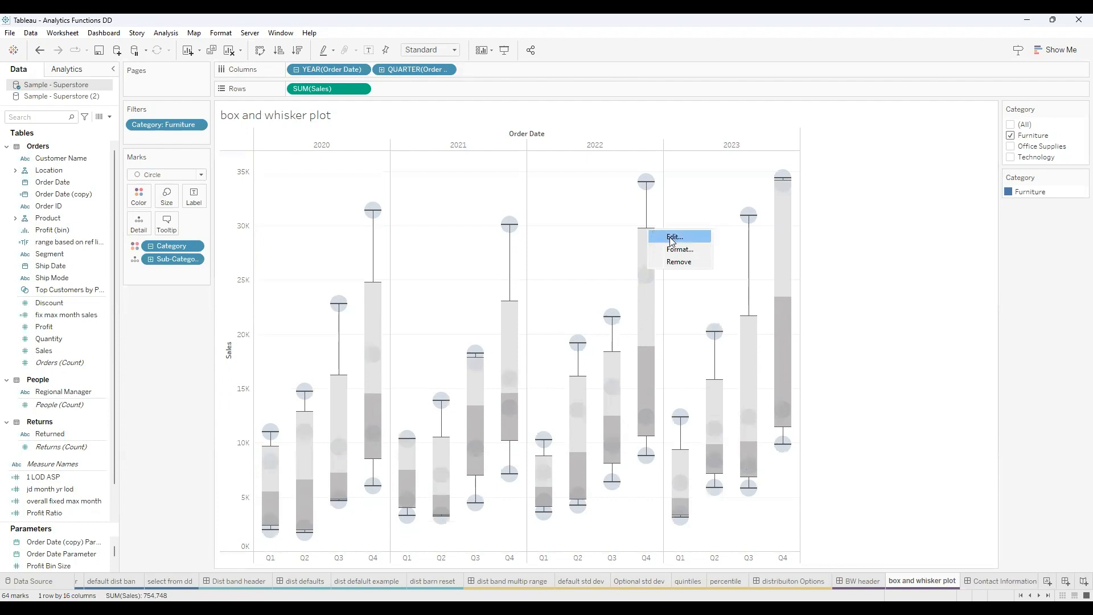
{"action": "left_click", "coordinate": [672, 237]}
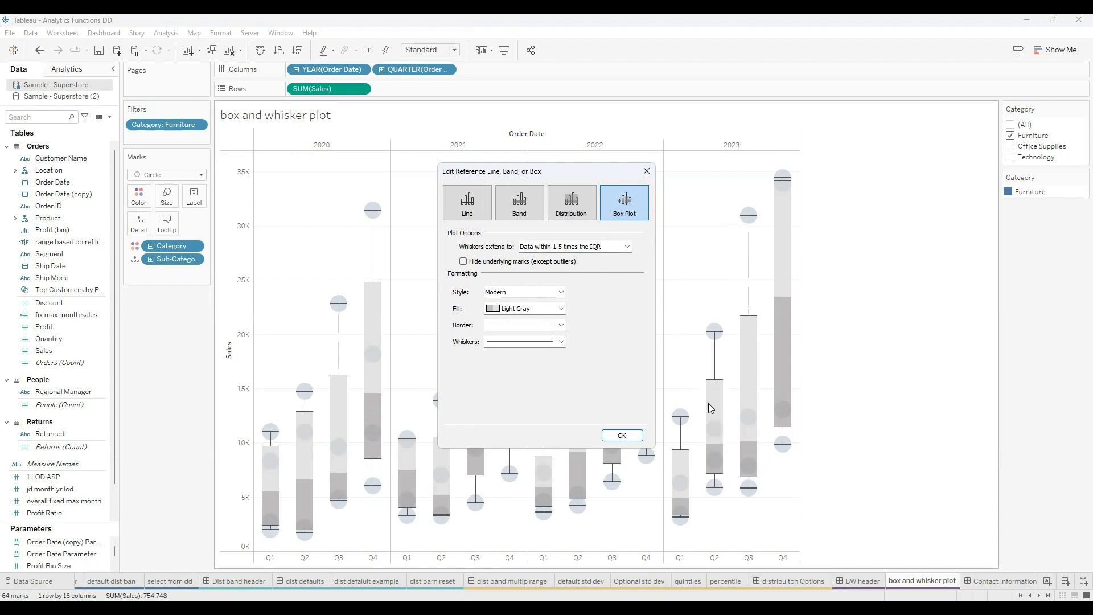
Step: Try the Glass style with a look at its fill colors, and the Classic style on the box plots
{"action": "left_click", "coordinate": [561, 293]}
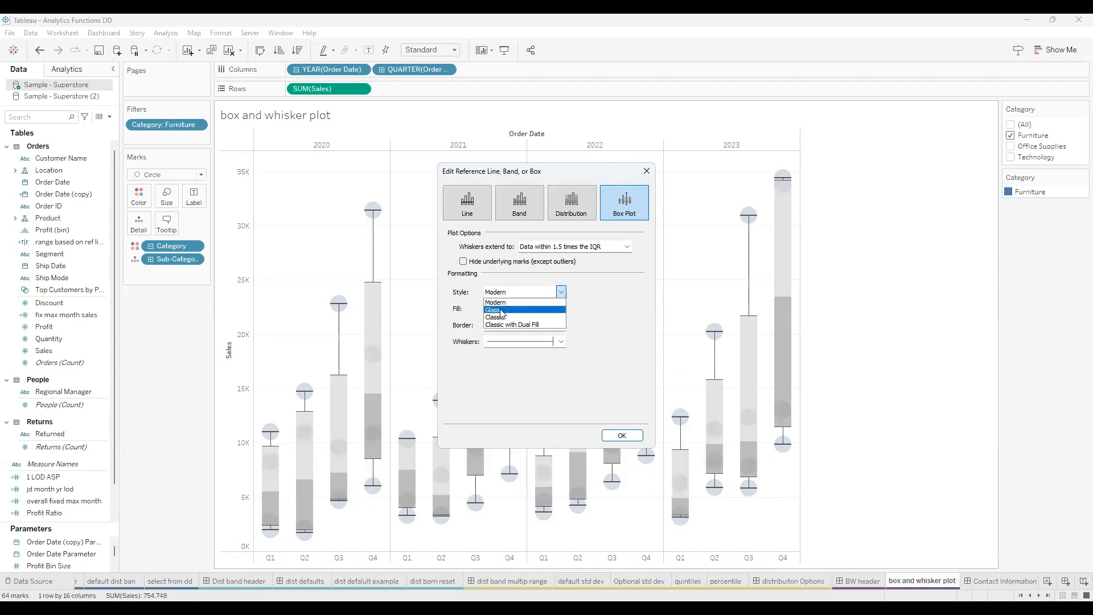
{"action": "left_click", "coordinate": [501, 311]}
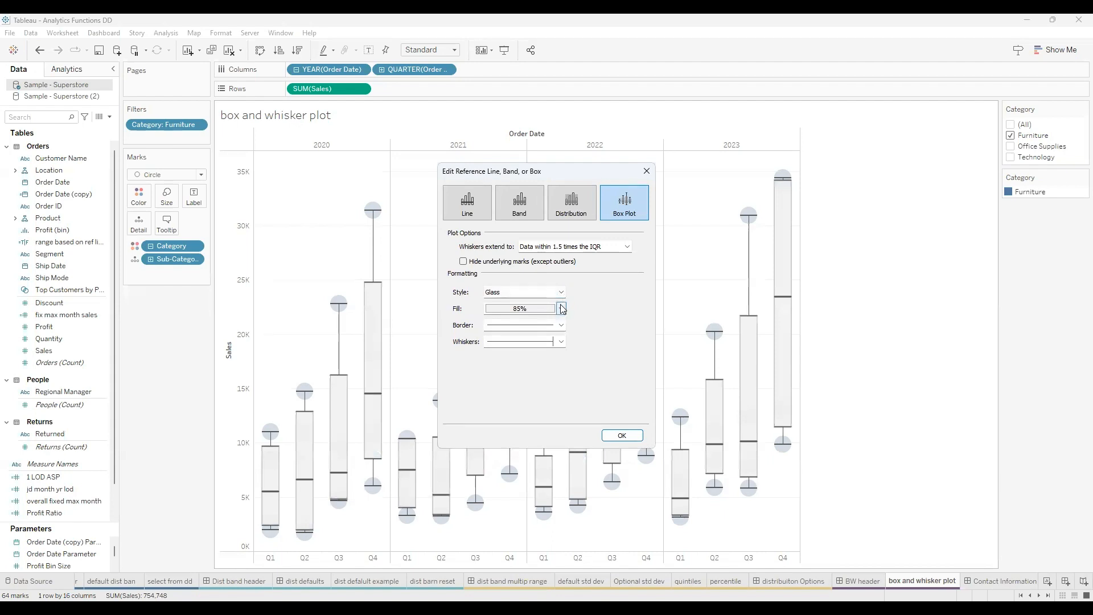
{"action": "left_click", "coordinate": [562, 309]}
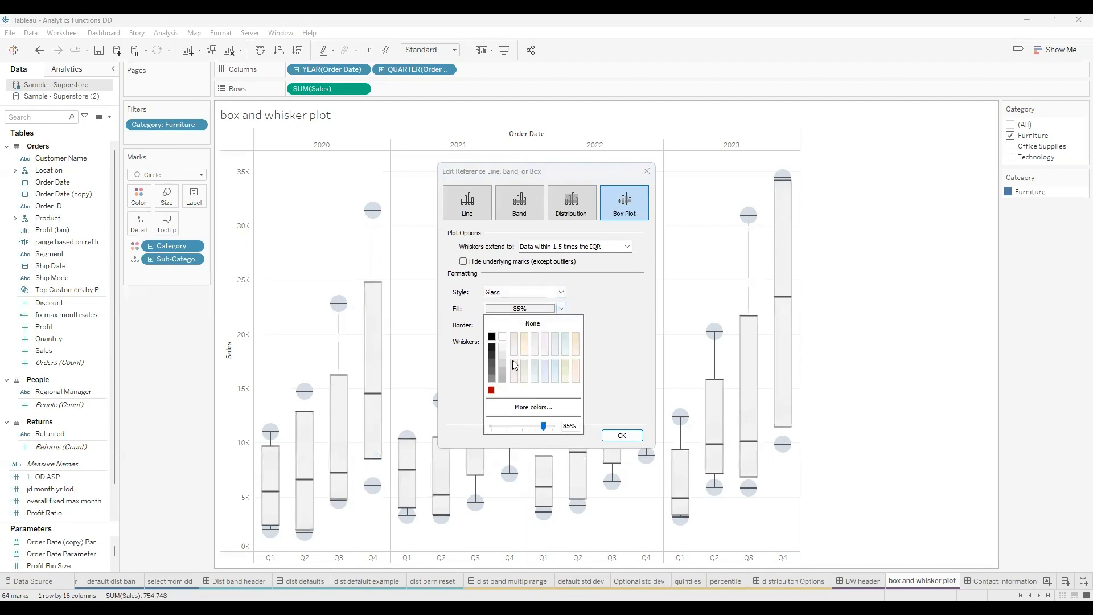
{"action": "left_click", "coordinate": [616, 301]}
{"action": "left_click", "coordinate": [562, 292]}
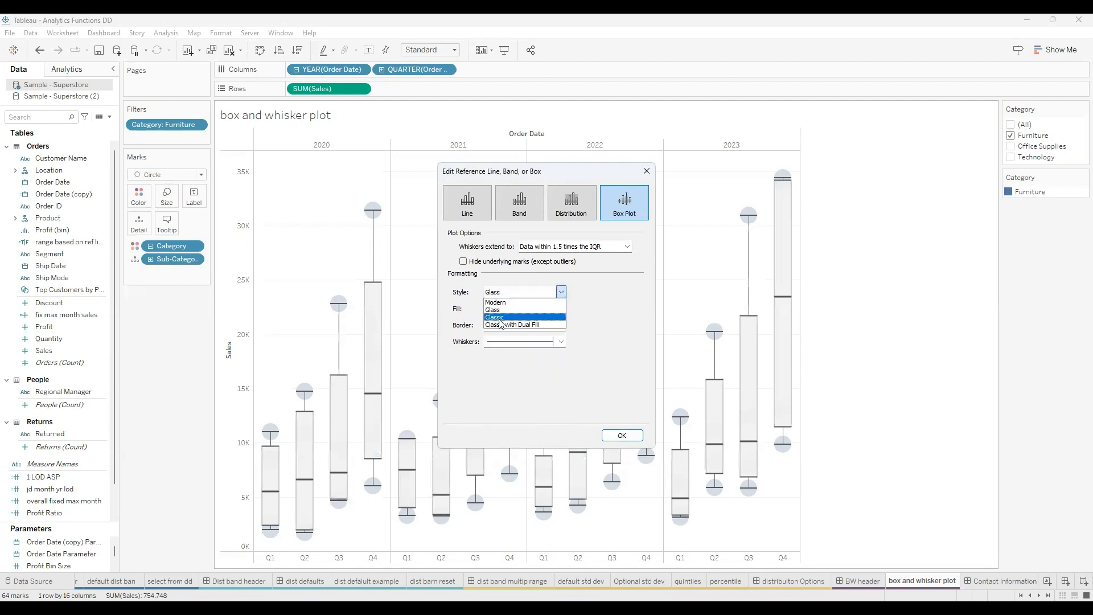
{"action": "left_click", "coordinate": [501, 317]}
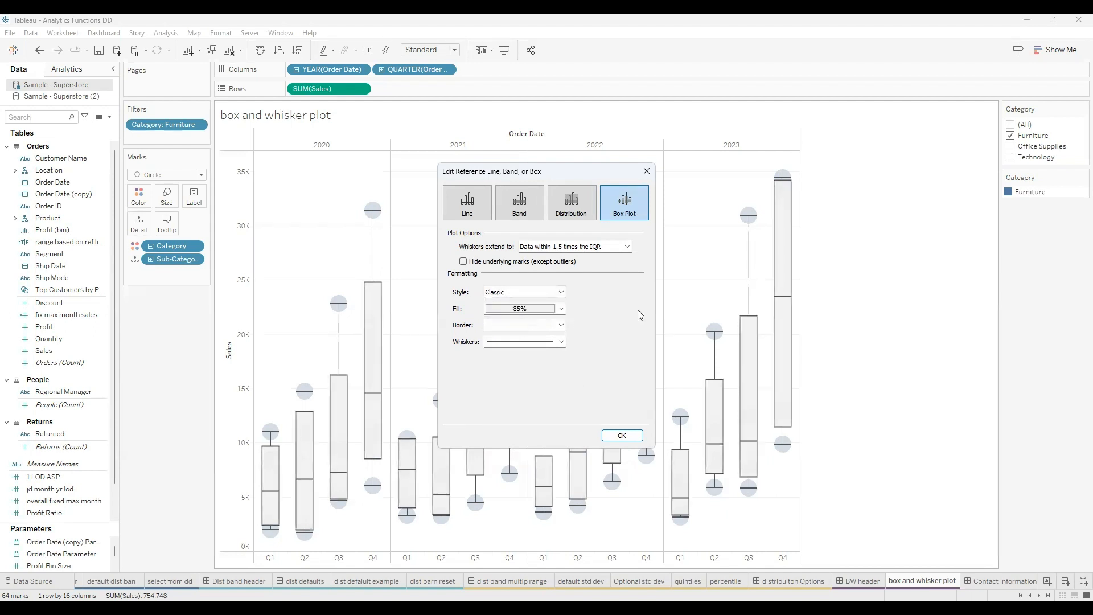
Step: Format the box plots with the Classic with Dual Fill style and Red fill, and close the settings
{"action": "left_click", "coordinate": [562, 292]}
{"action": "left_click", "coordinate": [541, 325]}
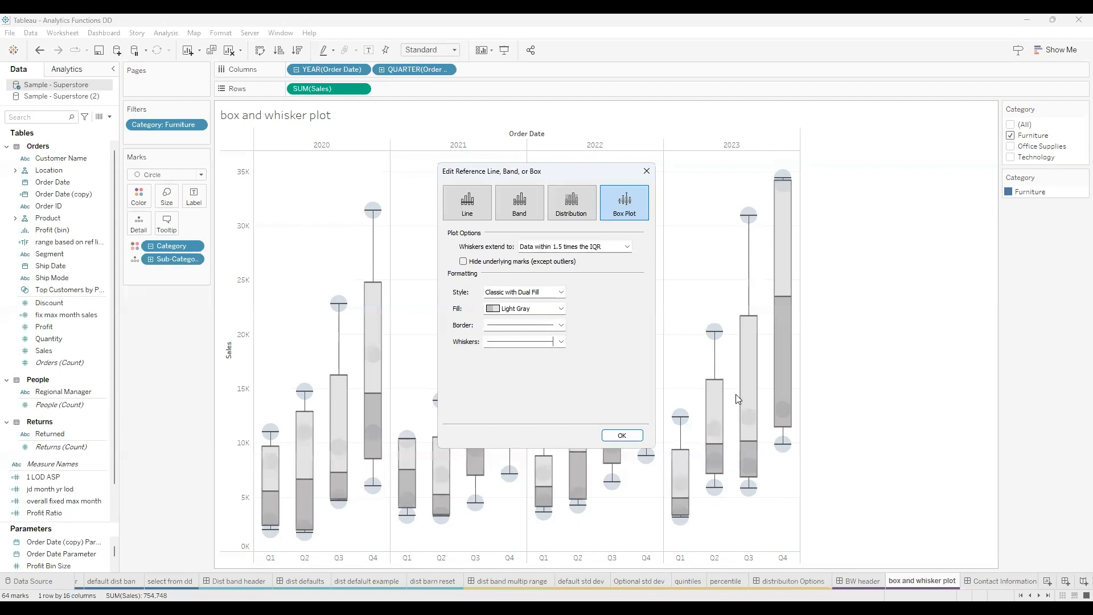
{"action": "left_click", "coordinate": [561, 309]}
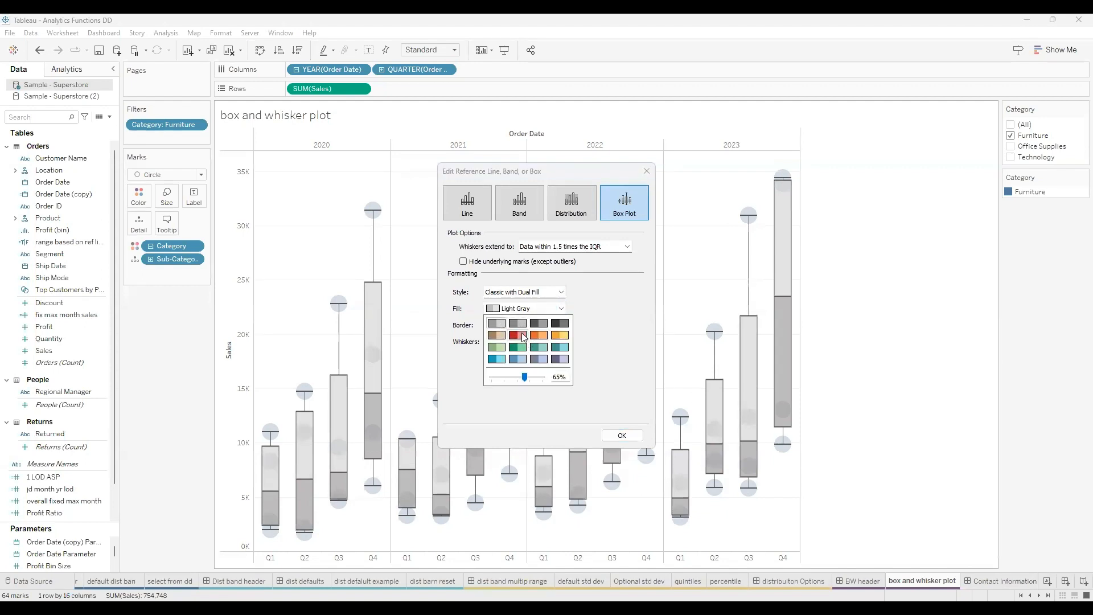
{"action": "left_click", "coordinate": [517, 336]}
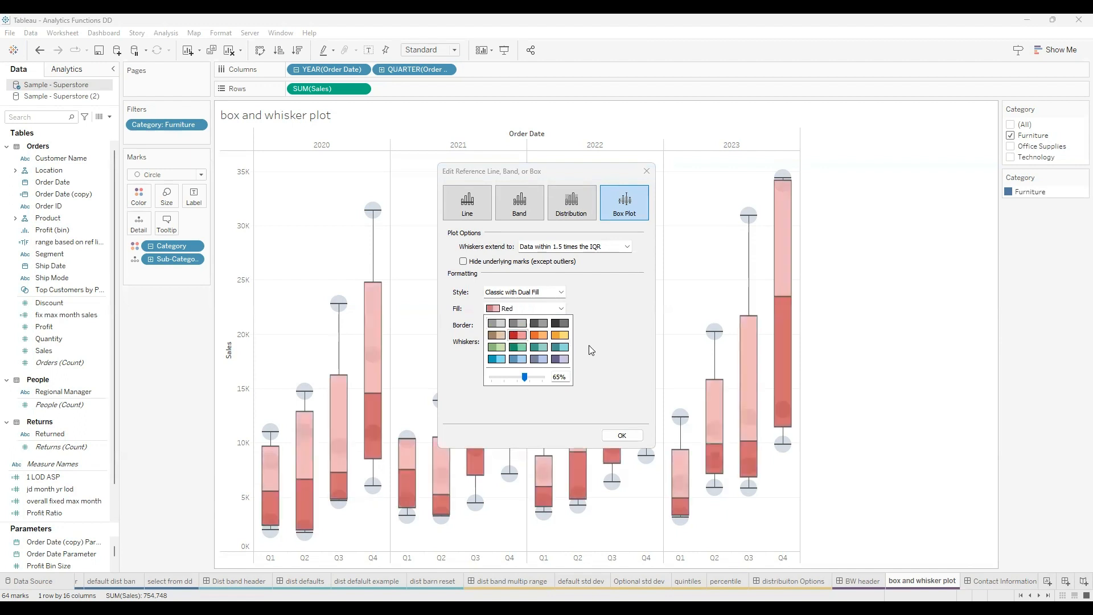
{"action": "left_click", "coordinate": [647, 174]}
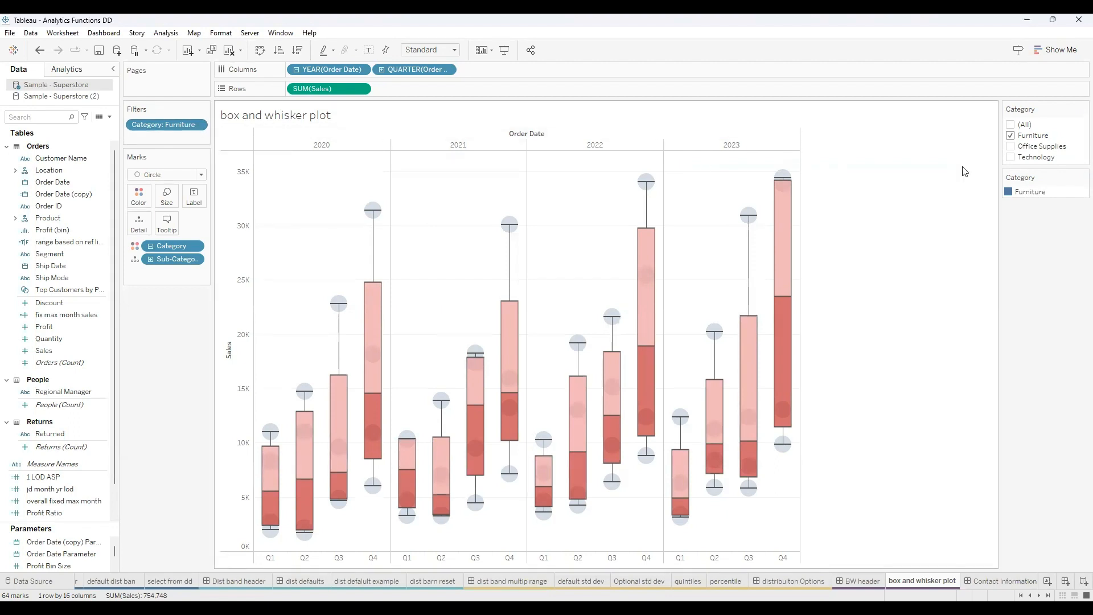
Step: Switch the category filter from Furniture to Office Supplies, and add Technology and Furniture to the plotted categories
{"action": "left_click", "coordinate": [1011, 136]}
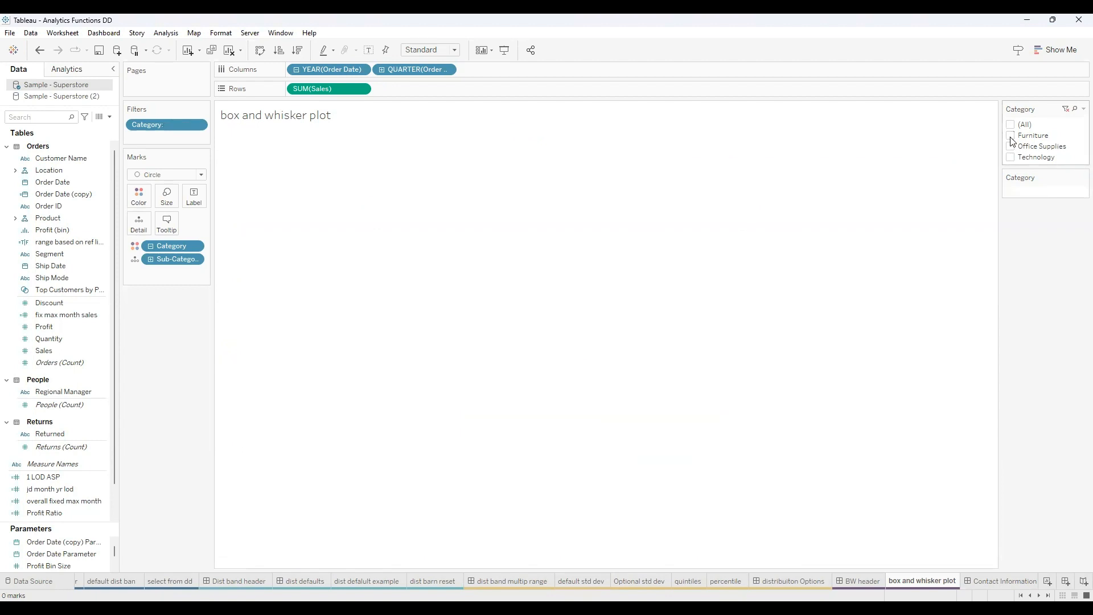
{"action": "left_click", "coordinate": [1011, 146]}
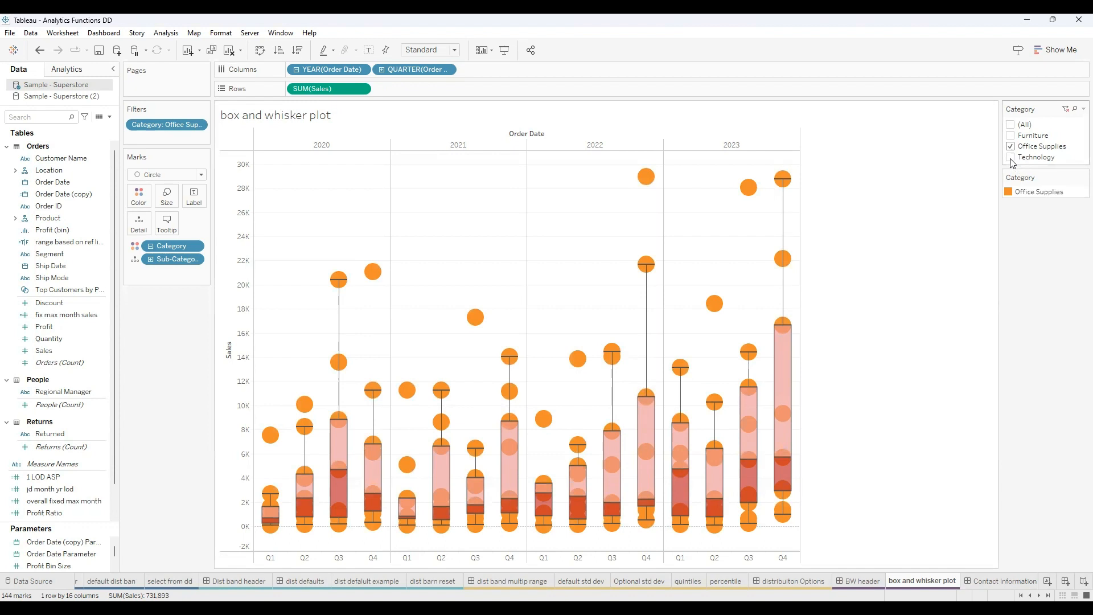
{"action": "left_click", "coordinate": [1011, 157]}
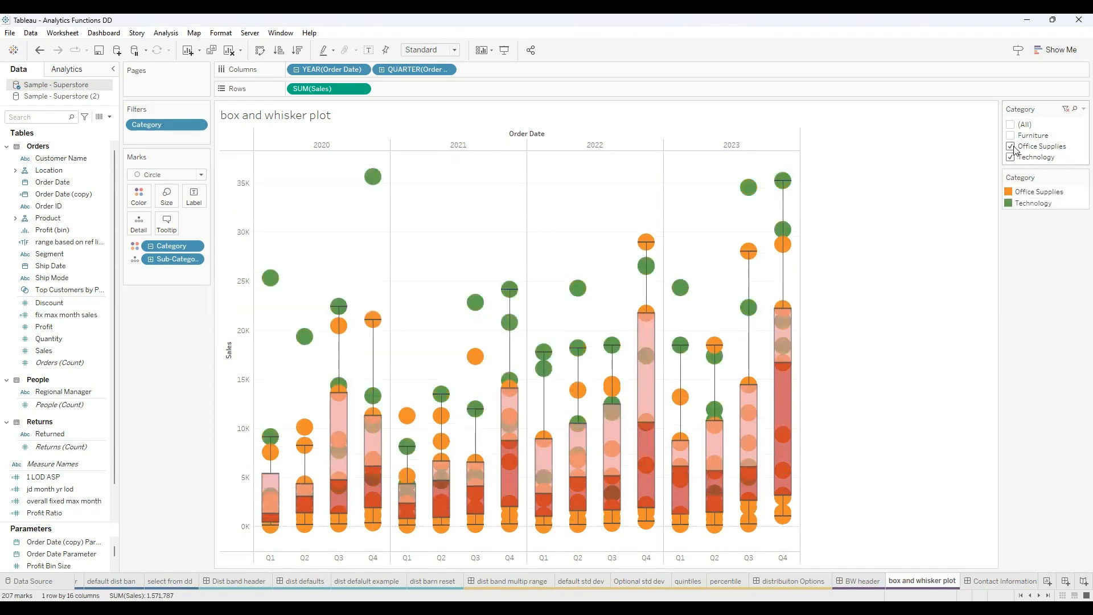
{"action": "left_click", "coordinate": [1010, 135]}
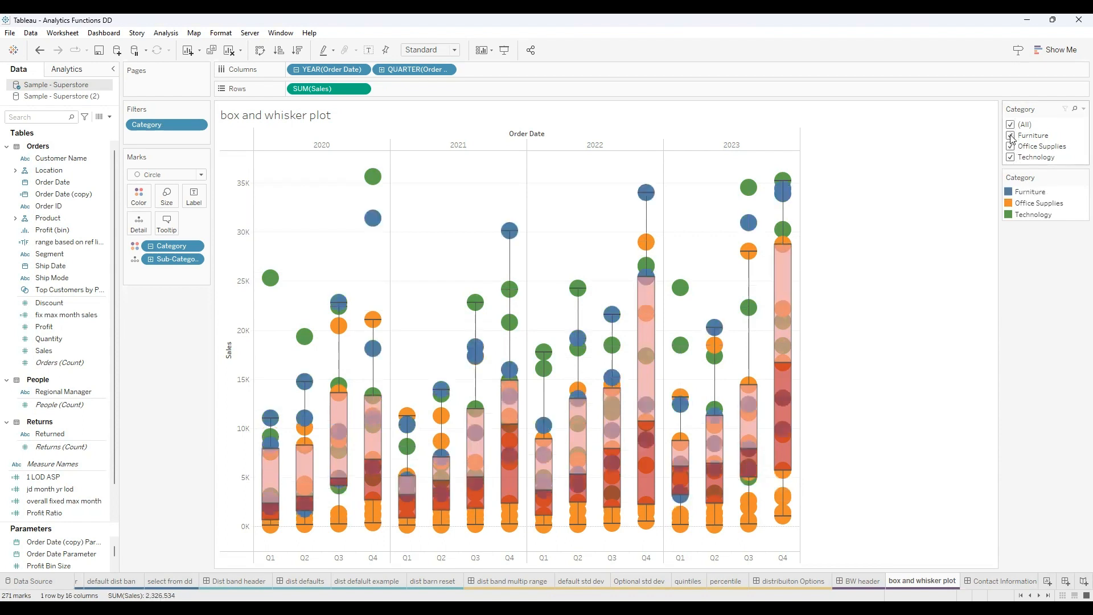
Step: Clear all categories from the filter and show only Office Supplies
{"action": "left_click", "coordinate": [1010, 125]}
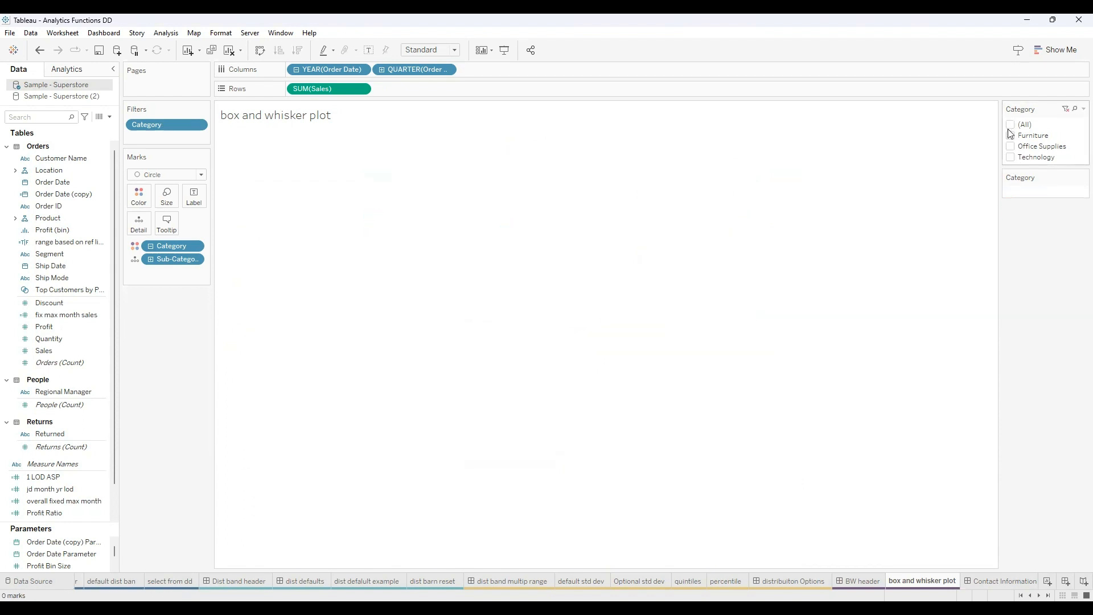
{"action": "left_click", "coordinate": [1010, 147]}
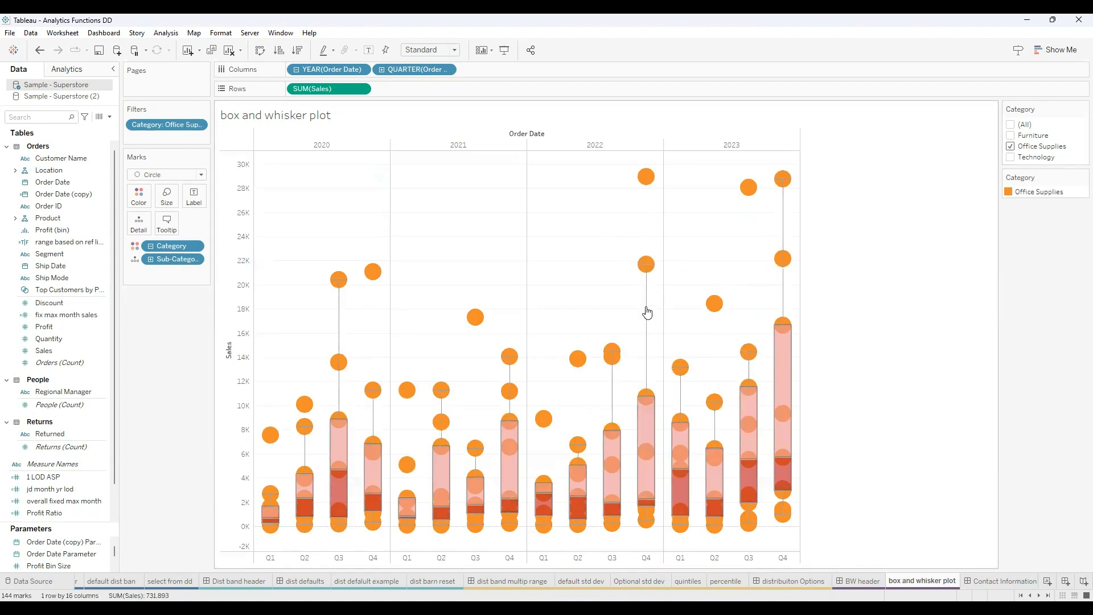
Step: Hide the box plots' underlying marks except outliers, and use Sub-Category as the label on the marks
{"action": "right_click", "coordinate": [647, 313]}
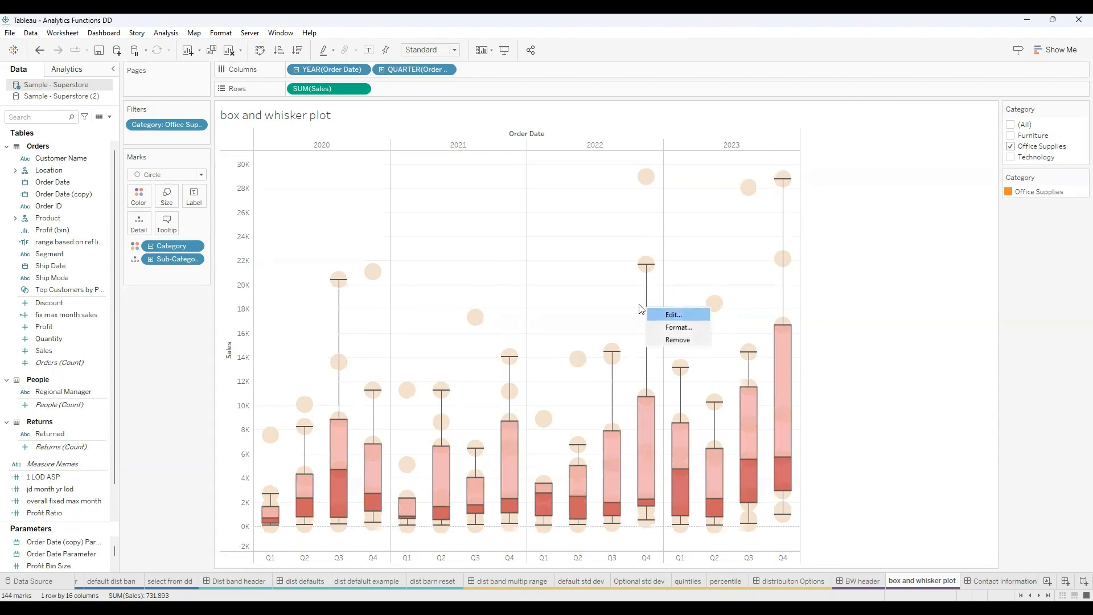
{"action": "left_click", "coordinate": [674, 315]}
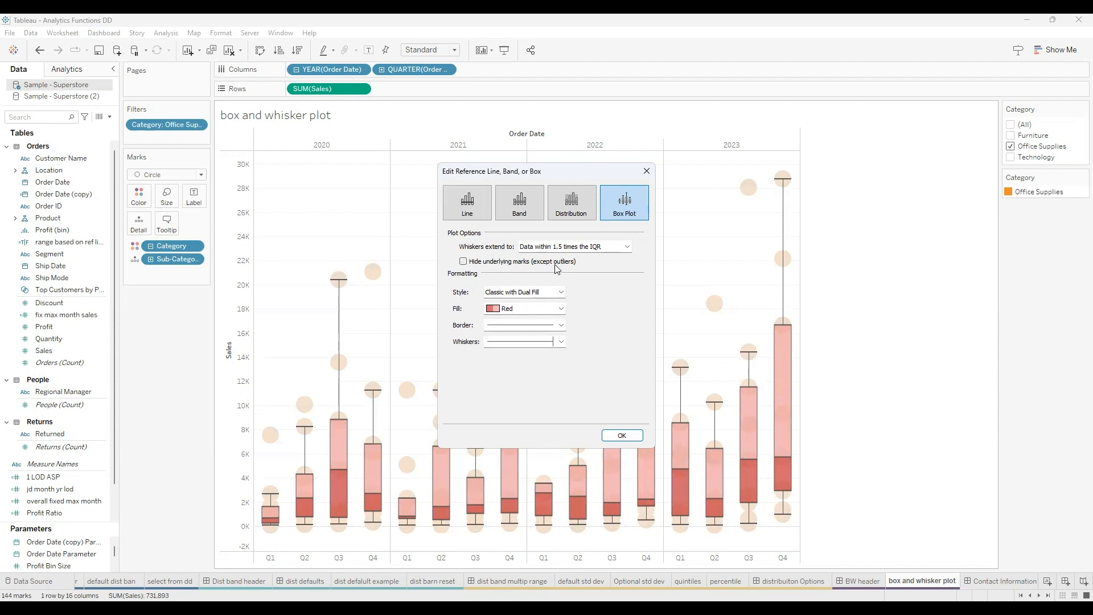
{"action": "left_click", "coordinate": [463, 262]}
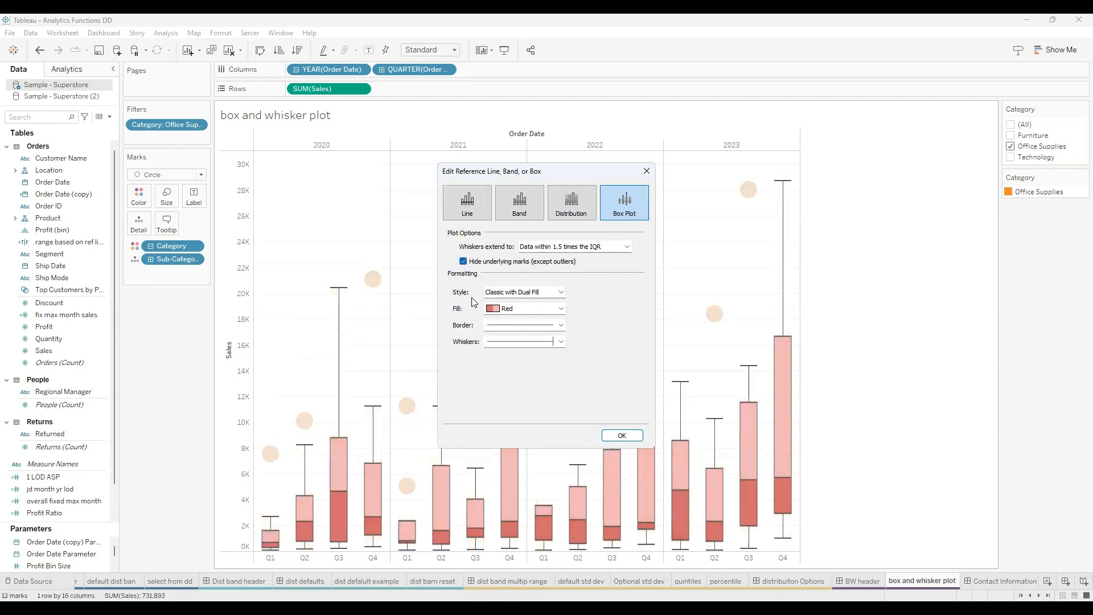
{"action": "left_click", "coordinate": [619, 435]}
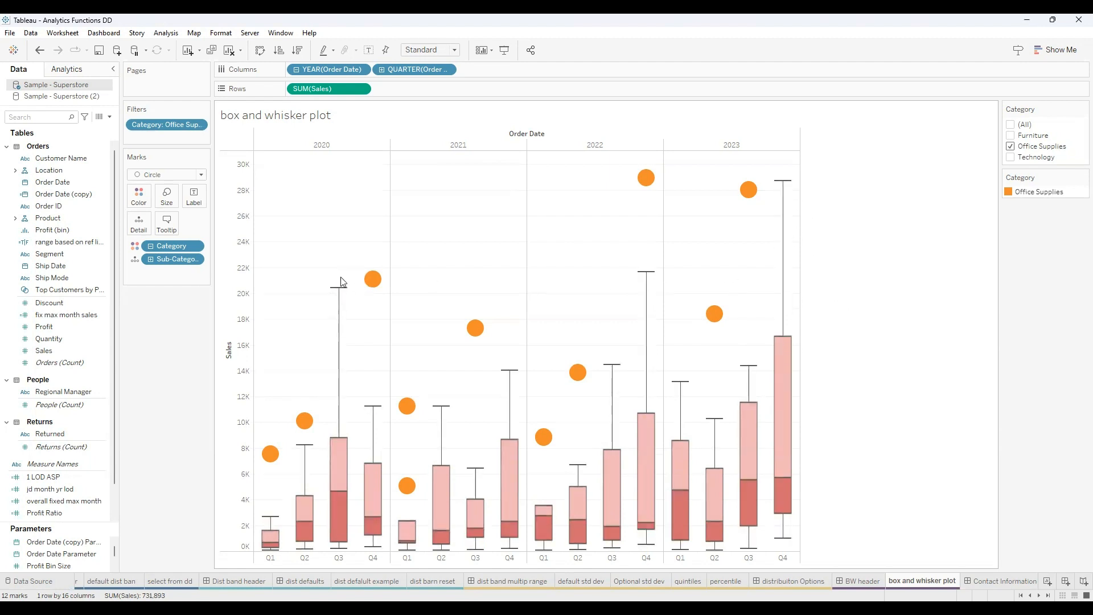
{"action": "left_click", "coordinate": [136, 264]}
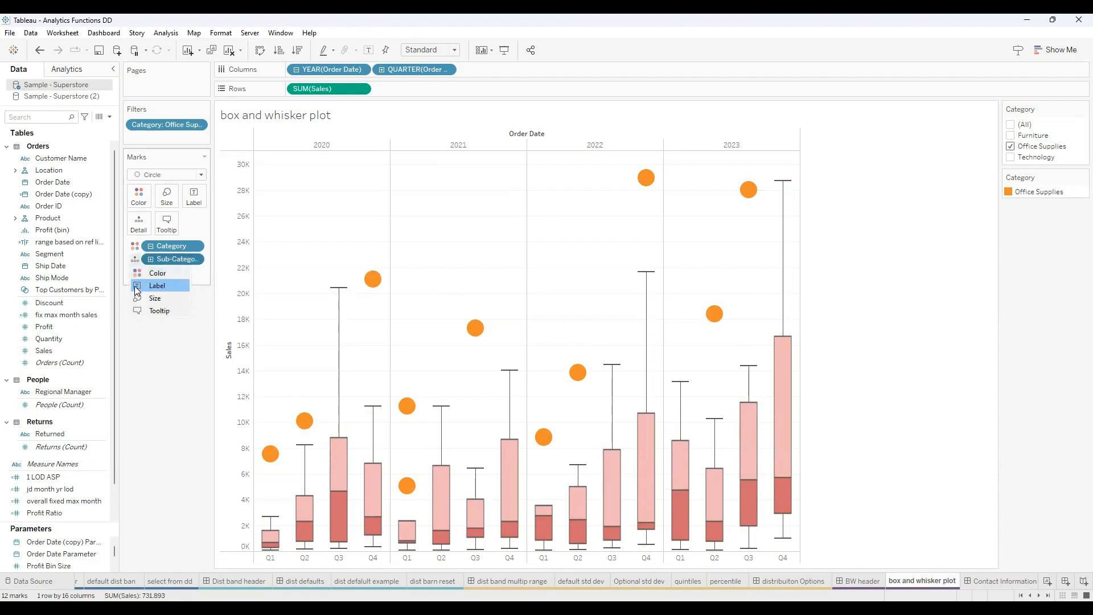
{"action": "left_click", "coordinate": [137, 286]}
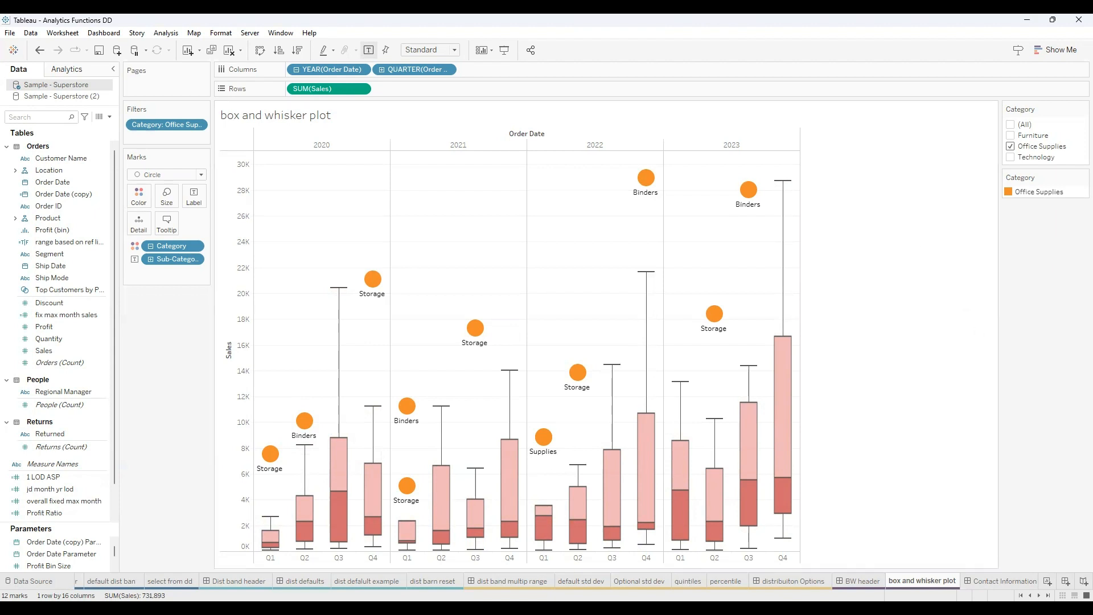
Step: Open the Contact Information dashboard
{"action": "left_click", "coordinate": [1003, 580]}
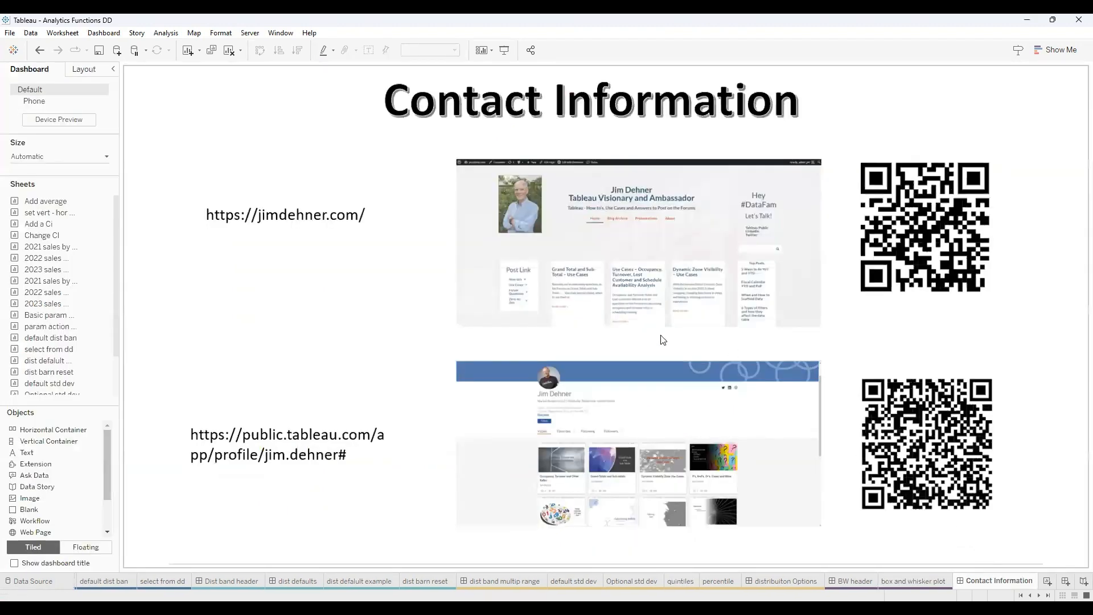